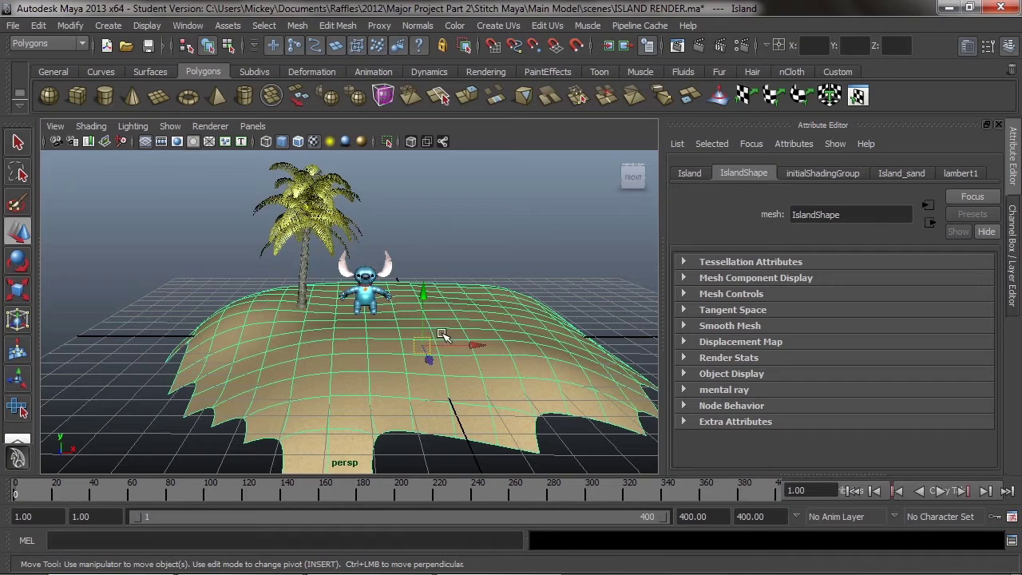
scroll(441, 337, "up", 5)
scroll(442, 336, "down", 5)
mouse_move(382, 338)
left_mouse_down("alt")
mouse_move(438, 372)
mouse_move(356, 358)
mouse_move(353, 325)
mouse_move(374, 335)
mouse_move(364, 332)
left_mouse_up("alt")
right_click_drag(364, 331, 359, 351, "alt")
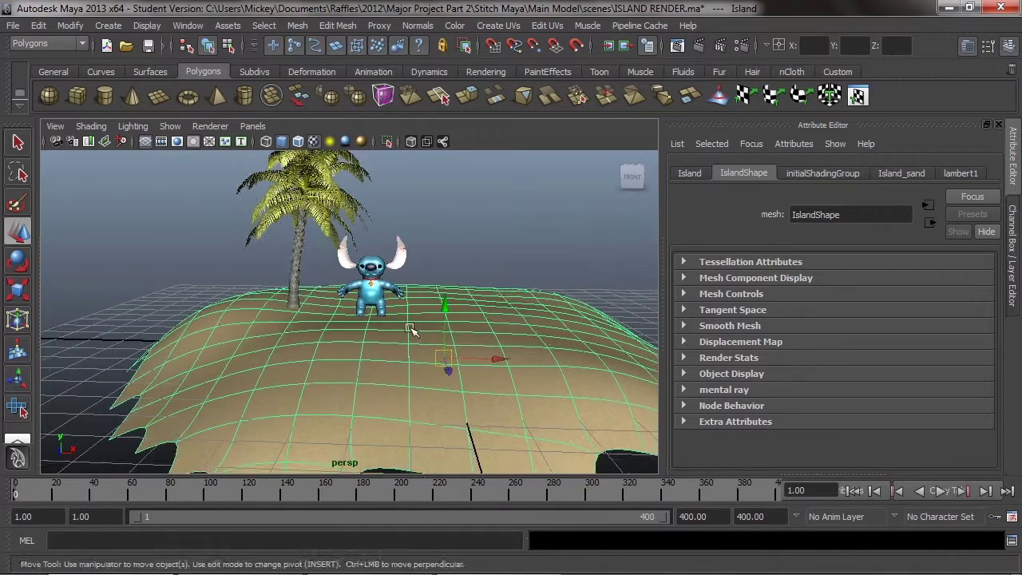
middle_click_drag(360, 351, 356, 355, "alt")
left_click_drag(356, 355, 366, 365, "alt")
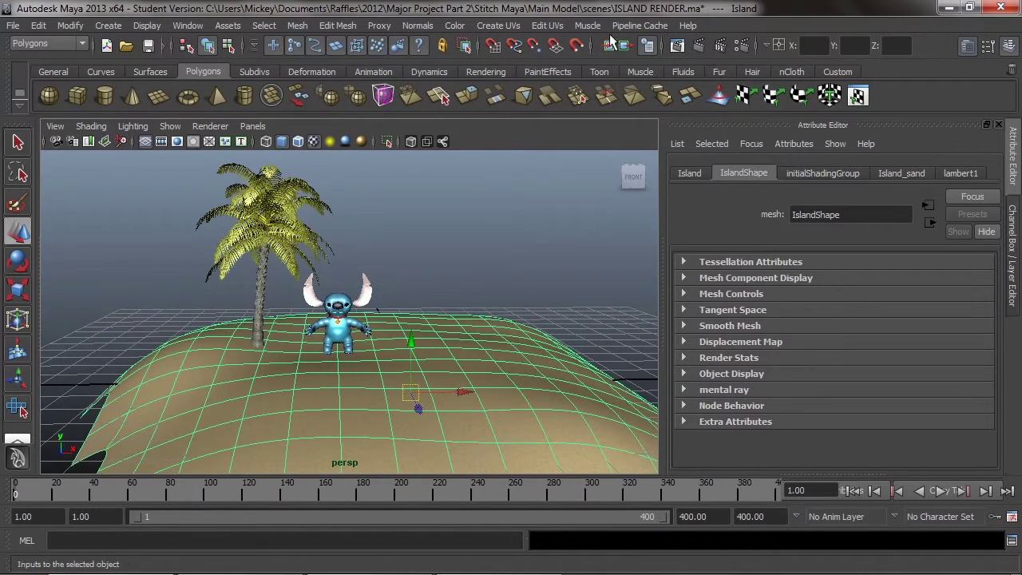
Open the render settings and set the image size preset to 640x480.
left_click(745, 45)
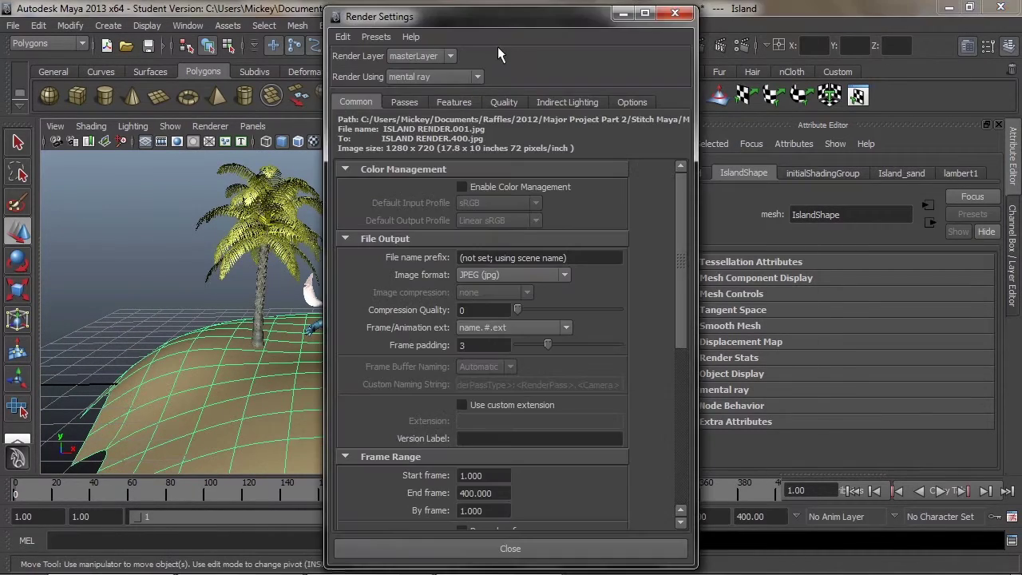
left_click(407, 102)
left_click(444, 102)
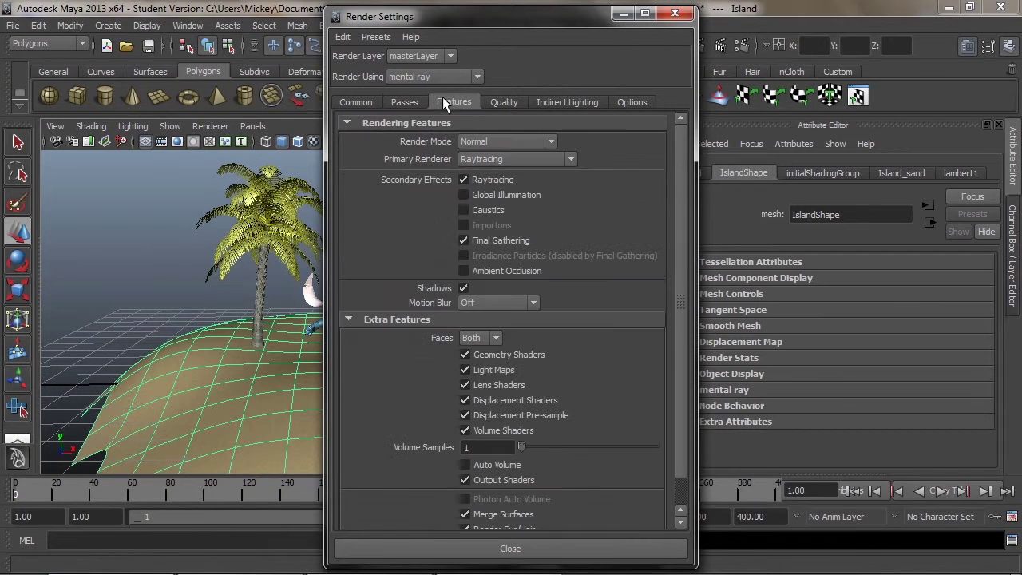
left_click(559, 101)
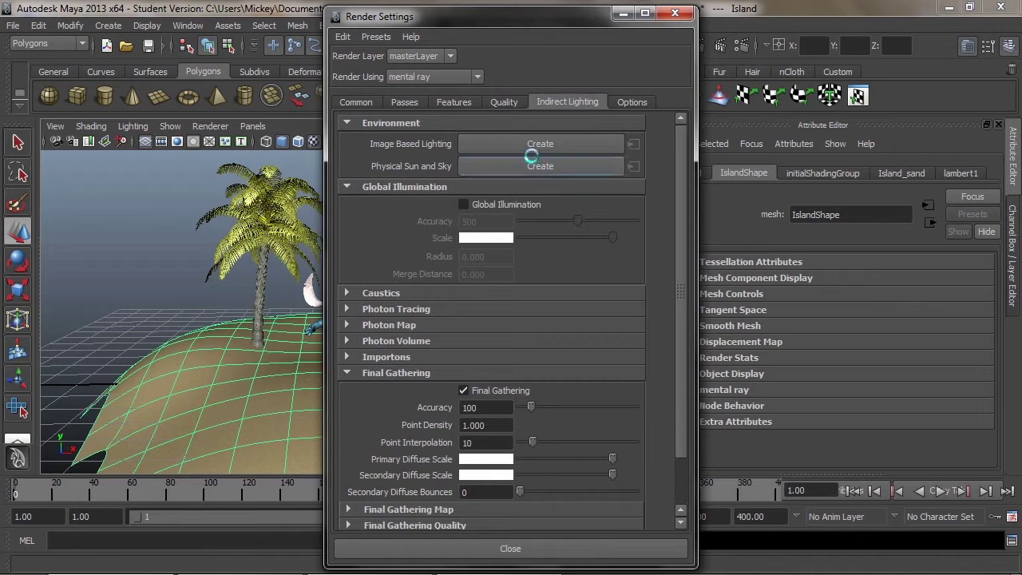
scroll(683, 200, "down", 2)
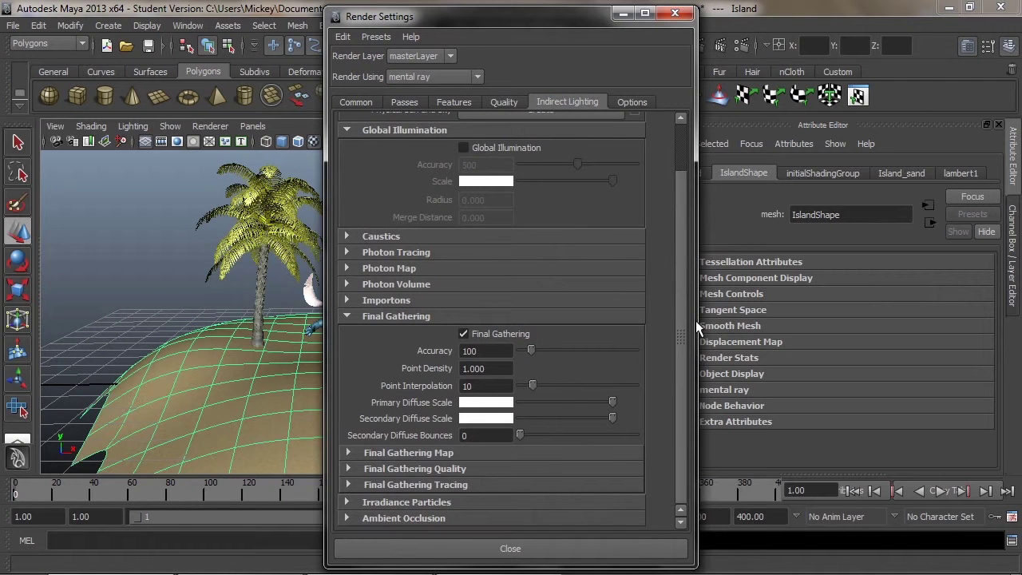
left_click(379, 99)
left_click_drag(681, 230, 715, 391)
left_click(549, 324)
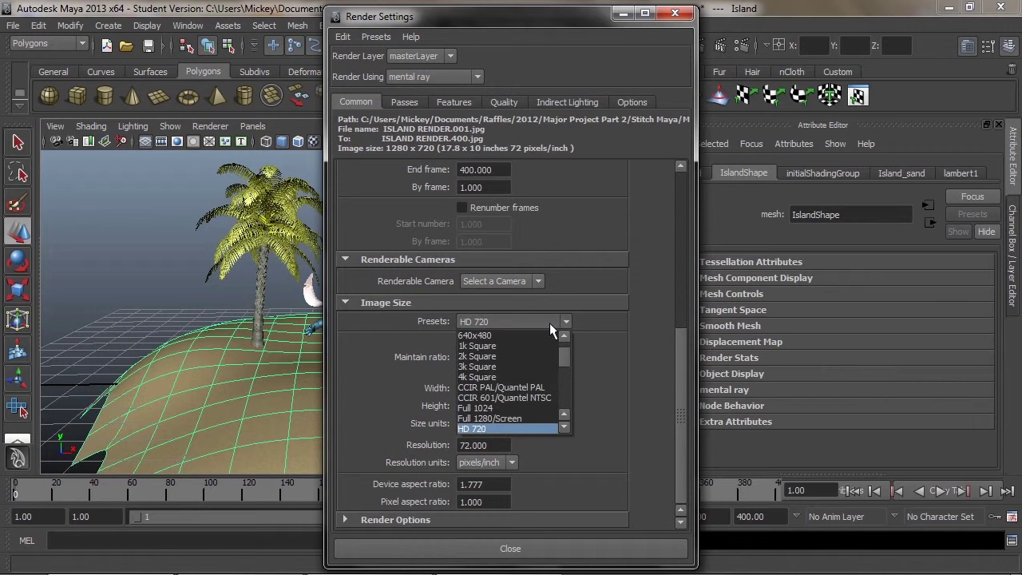
left_click_drag(564, 354, 575, 328)
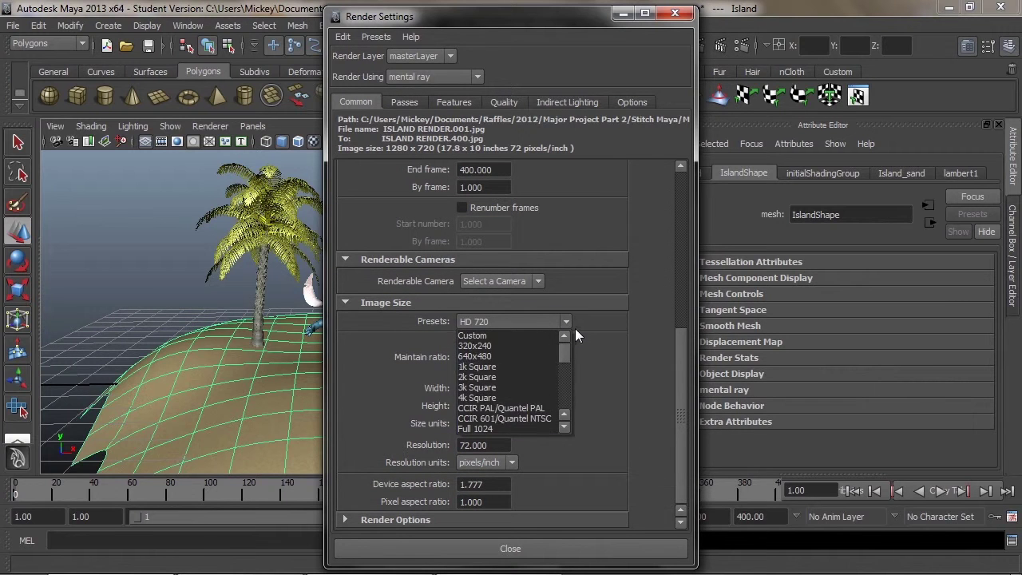
left_click(490, 355)
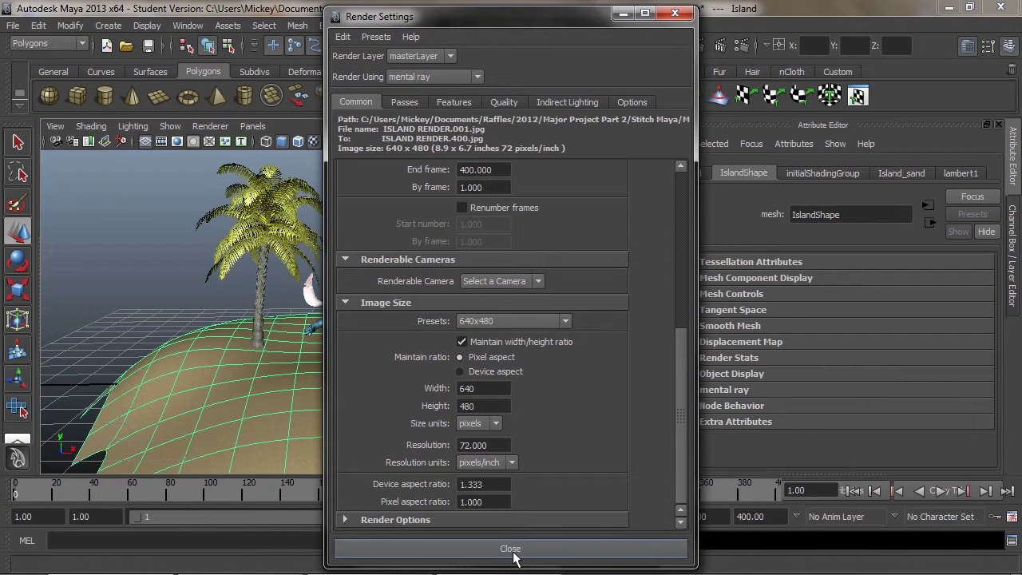
Set persp as the renderable camera and close the render settings.
left_click(511, 280)
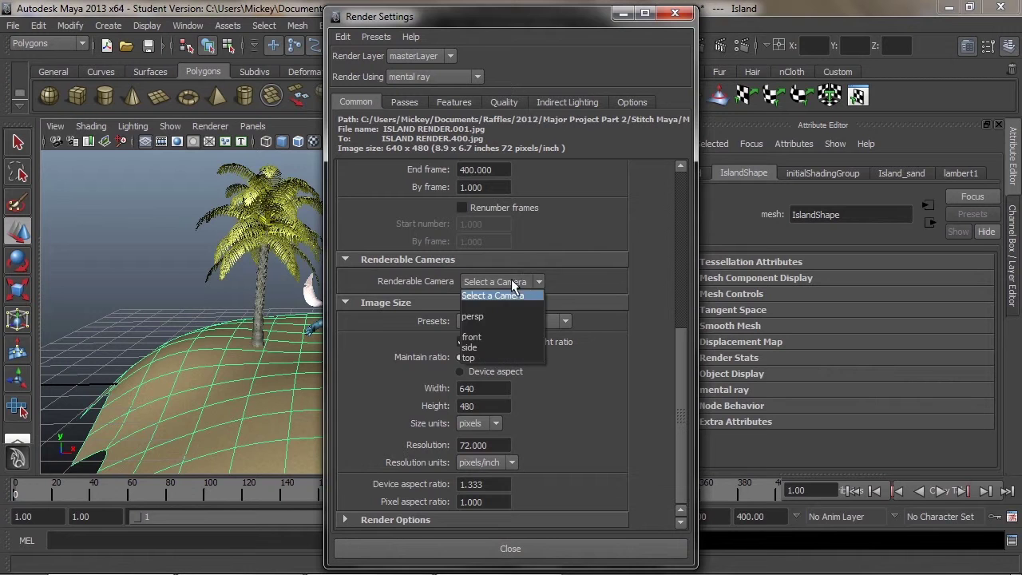
left_click(499, 313)
left_click(533, 281)
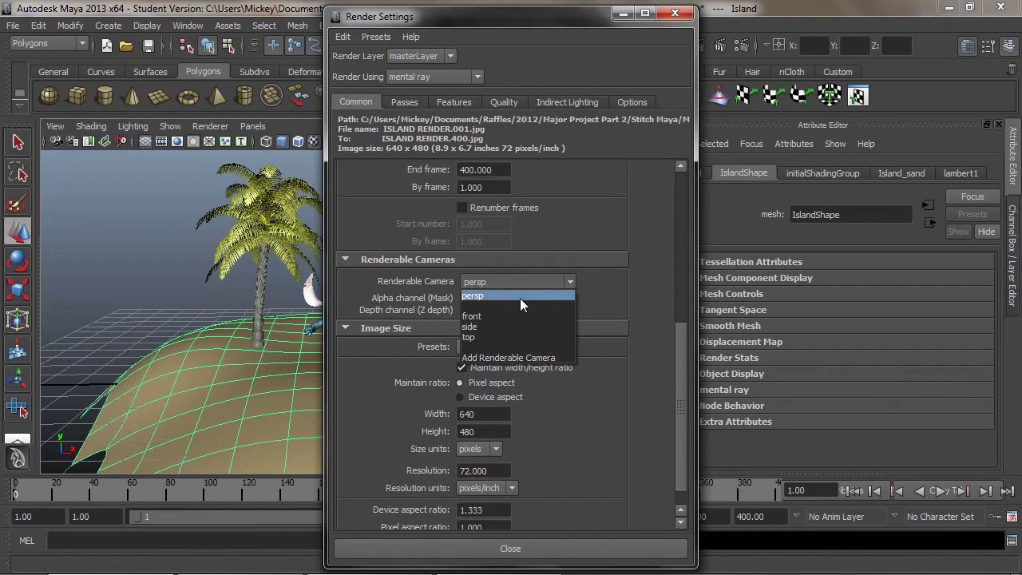
left_click(519, 297)
scroll(681, 376, "down", 2)
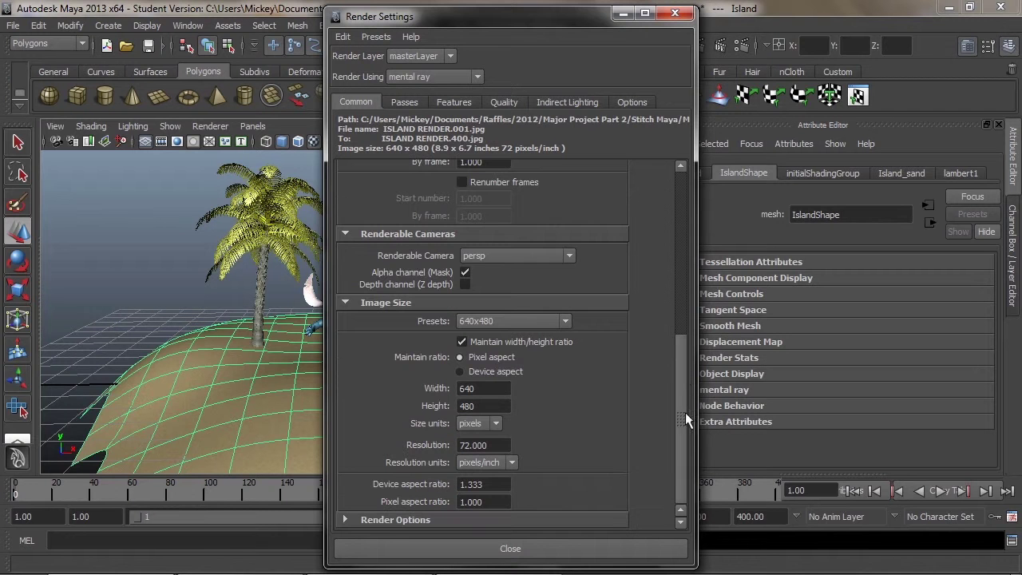
left_click(523, 551)
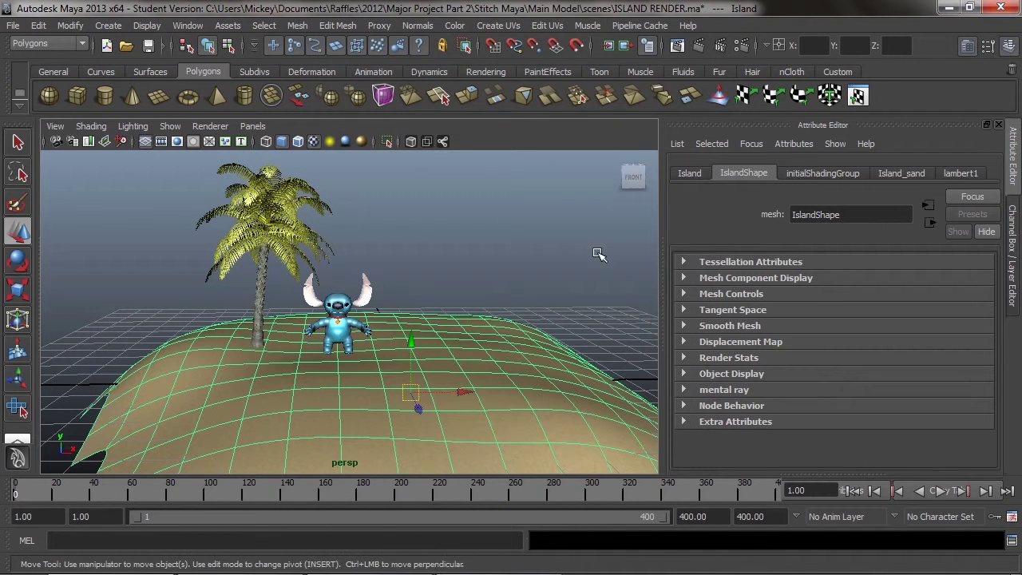
Examine the palm tree and the Stitch character up close on the island.
left_click_drag(328, 359, 316, 306, "alt")
middle_click_drag(316, 306, 280, 335, "alt")
right_click_drag(280, 335, 372, 336, "alt")
middle_click_drag(372, 335, 206, 288, "alt")
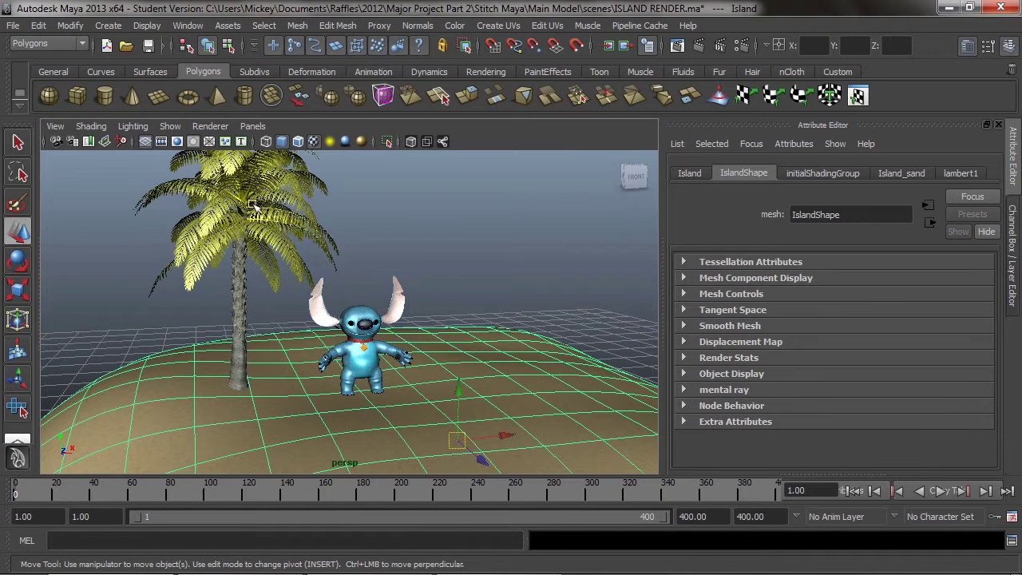
left_click_drag(225, 238, 232, 293, "alt")
middle_click_drag(231, 293, 279, 371, "alt")
middle_click_drag(332, 340, 286, 301, "alt")
right_click_drag(359, 340, 542, 386, "alt")
left_click_drag(541, 386, 338, 303, "alt")
right_click_drag(337, 303, 511, 360, "alt")
left_click_drag(511, 359, 336, 348, "alt")
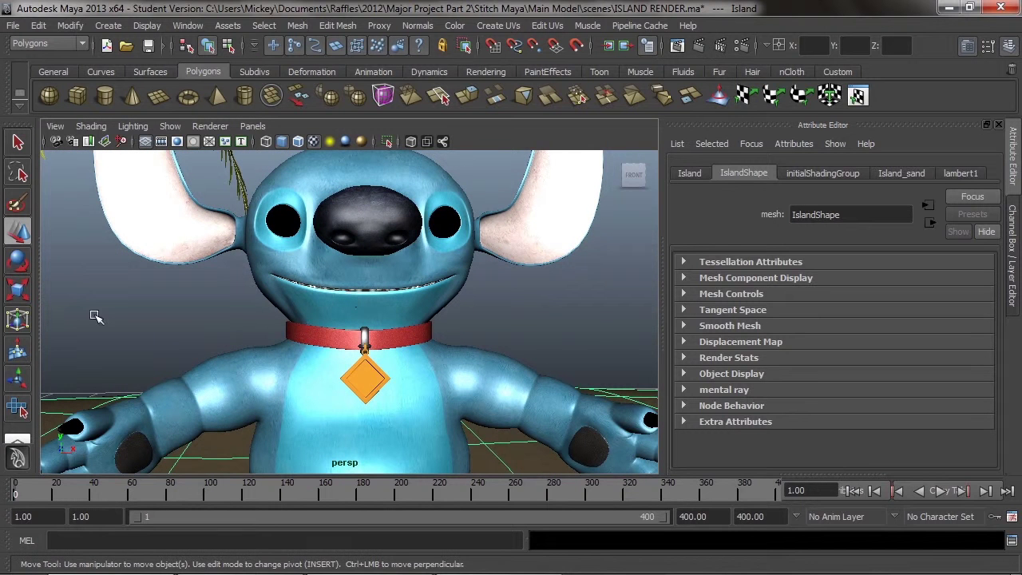
Show the Stitch body mesh's vertices, turn on Soft Select and select a vertex on the face.
left_click(18, 147)
right_click_drag(309, 274, 240, 269)
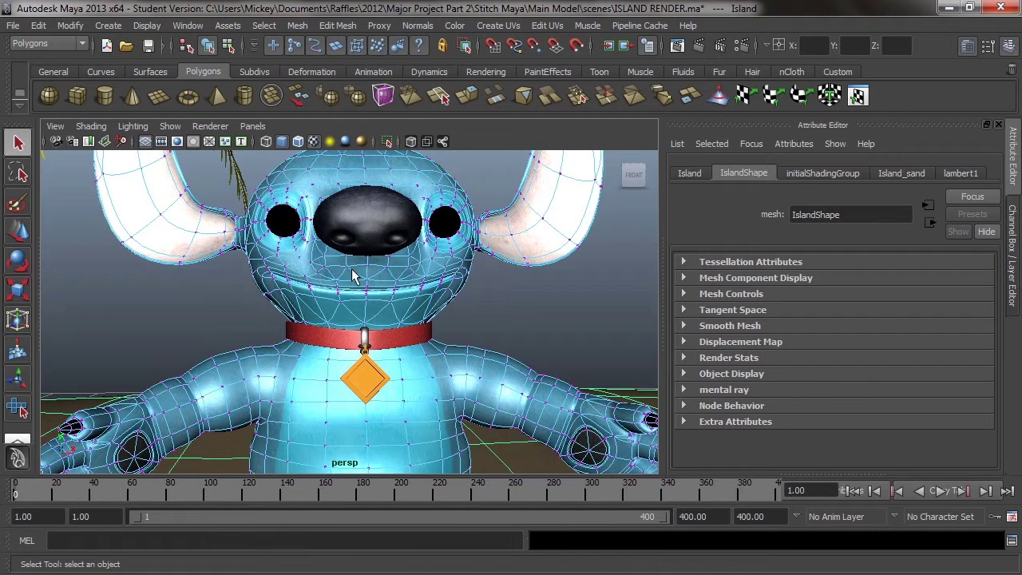
double_click(18, 142)
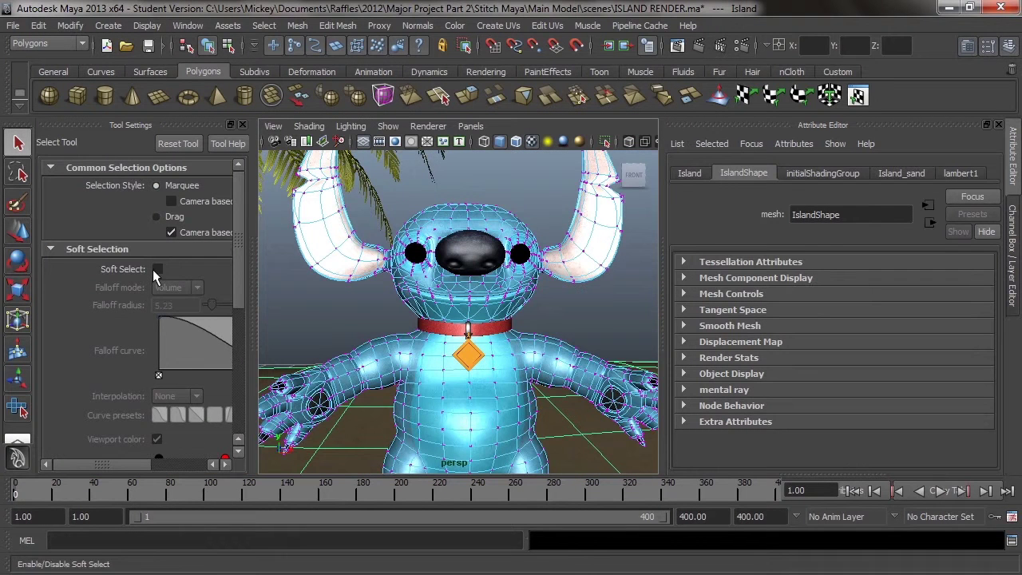
left_click(158, 270)
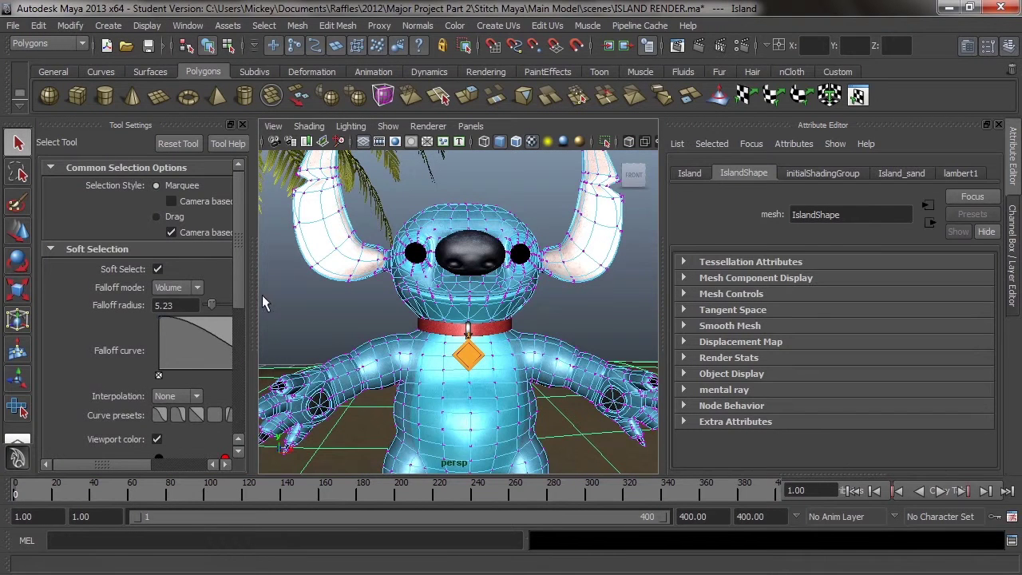
left_click(435, 286)
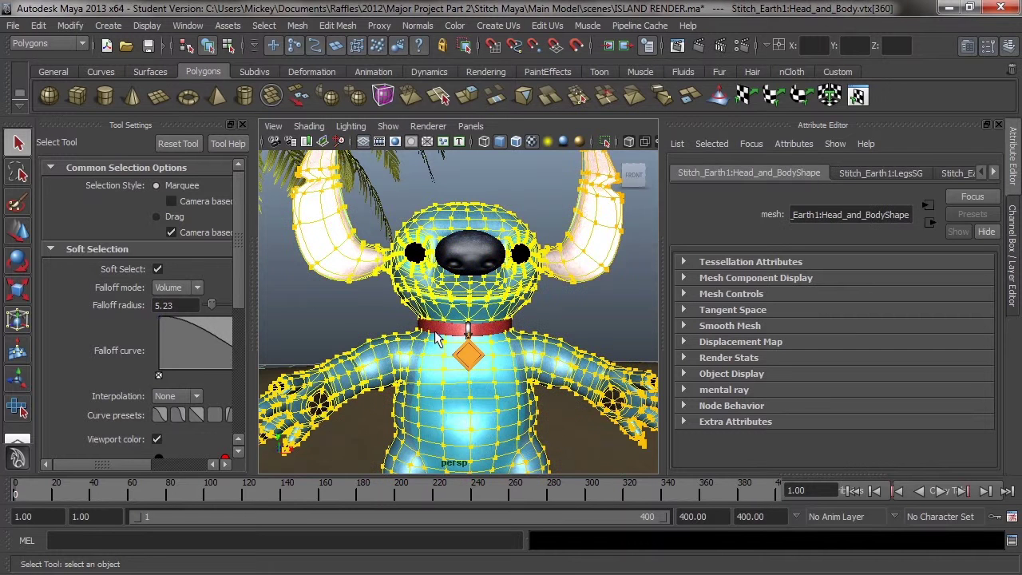
Reduce the soft selection falloff radius to 0.67 and select a vertex on Stitch's chest.
left_click_drag(211, 304, 206, 305)
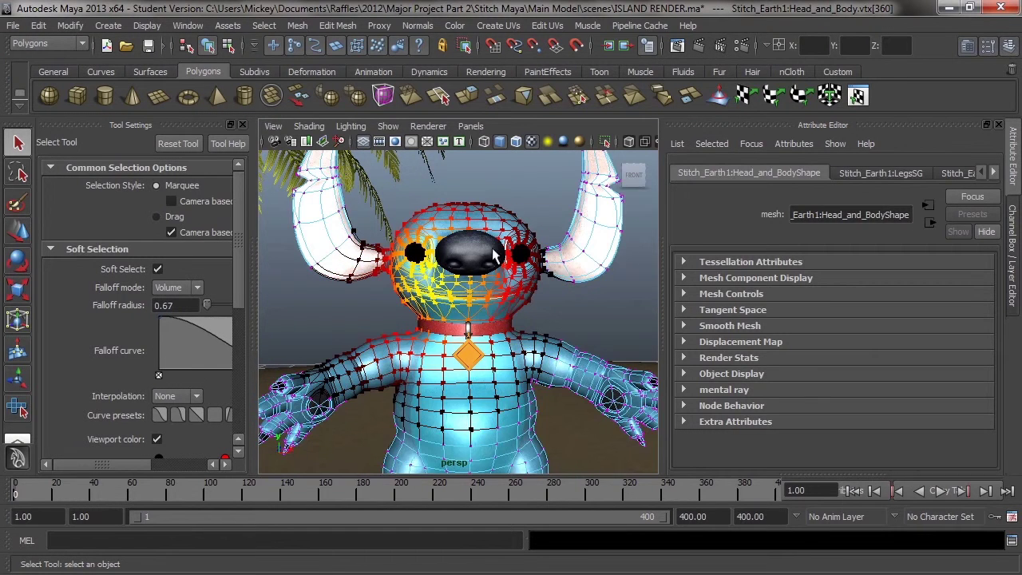
left_click(430, 405)
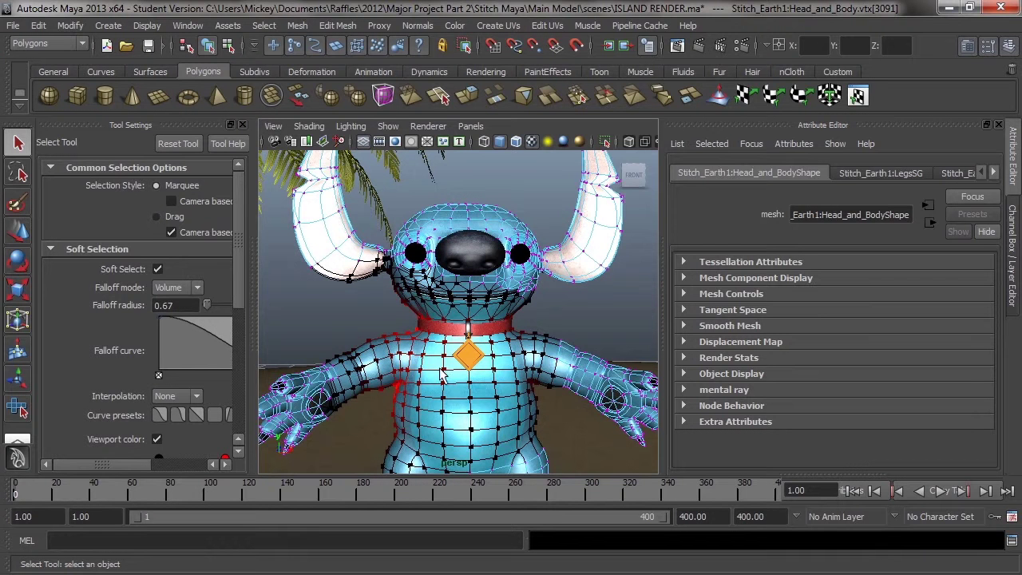
left_click(449, 359)
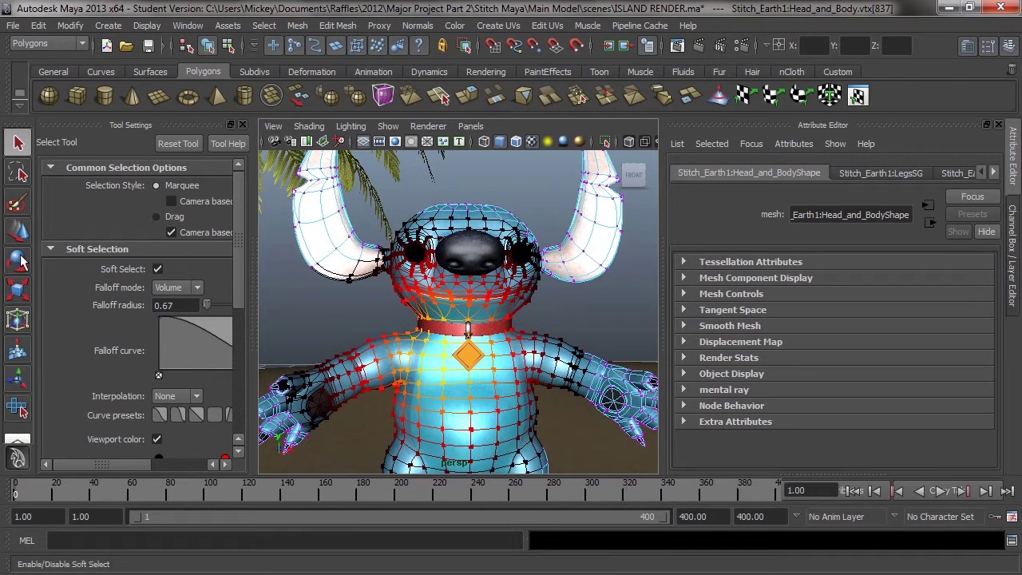
Examine the soft selection falloff on Stitch's body from the side, the front and a distance.
left_click_drag(385, 362, 508, 383, "alt")
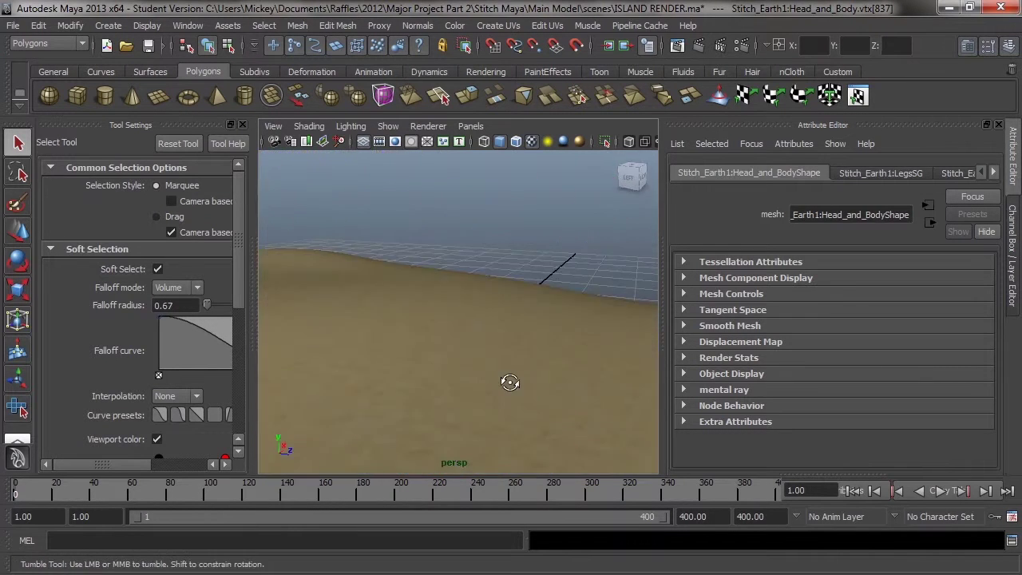
middle_click_drag(570, 321, 447, 336, "alt")
middle_click_drag(575, 347, 494, 326, "alt")
scroll(496, 319, "down", 10)
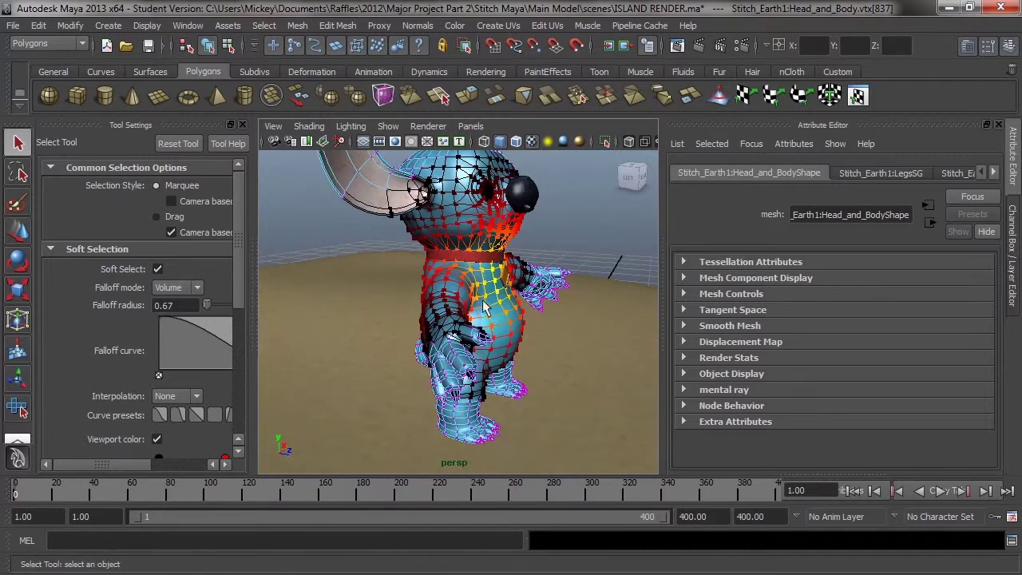
left_click_drag(500, 308, 355, 280, "alt")
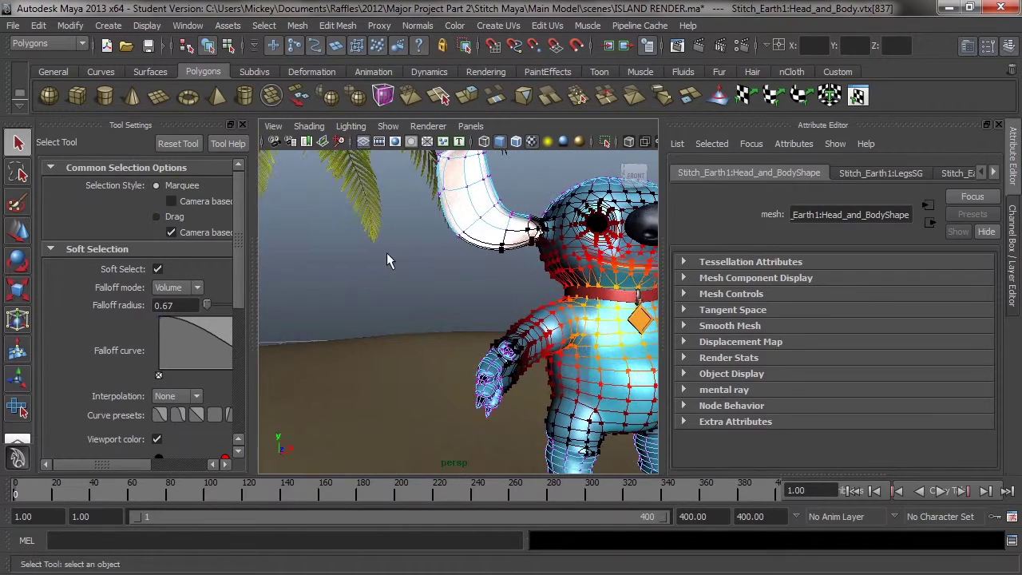
scroll(505, 331, "down", 5)
left_click_drag(505, 331, 463, 350, "alt")
scroll(461, 352, "down", 3)
middle_click_drag(461, 344, 517, 364, "alt")
middle_click_drag(518, 402, 516, 383, "alt")
right_click_drag(517, 389, 447, 355, "alt")
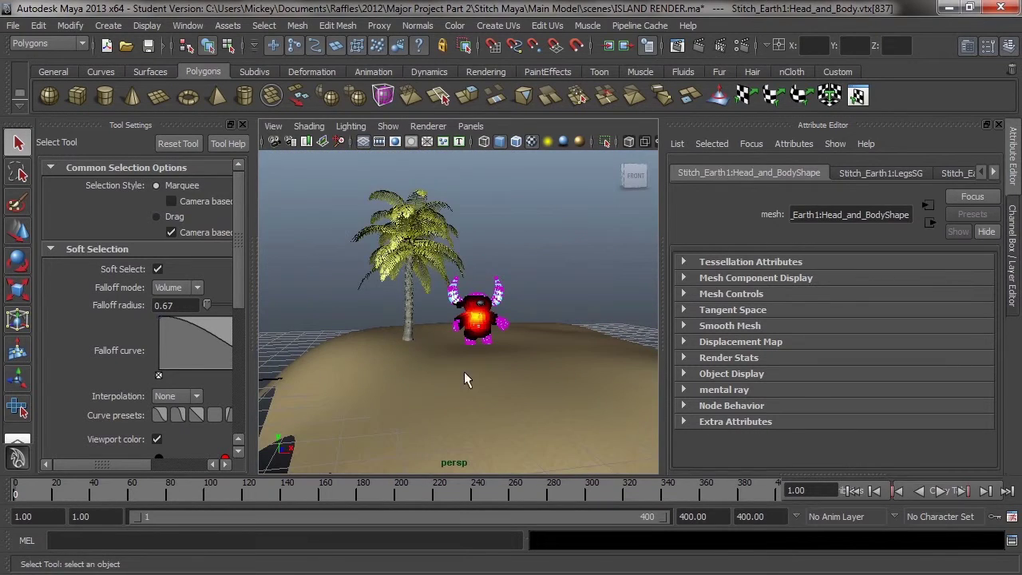
Turn off Soft Select and close the Select Tool's settings.
left_click(157, 269)
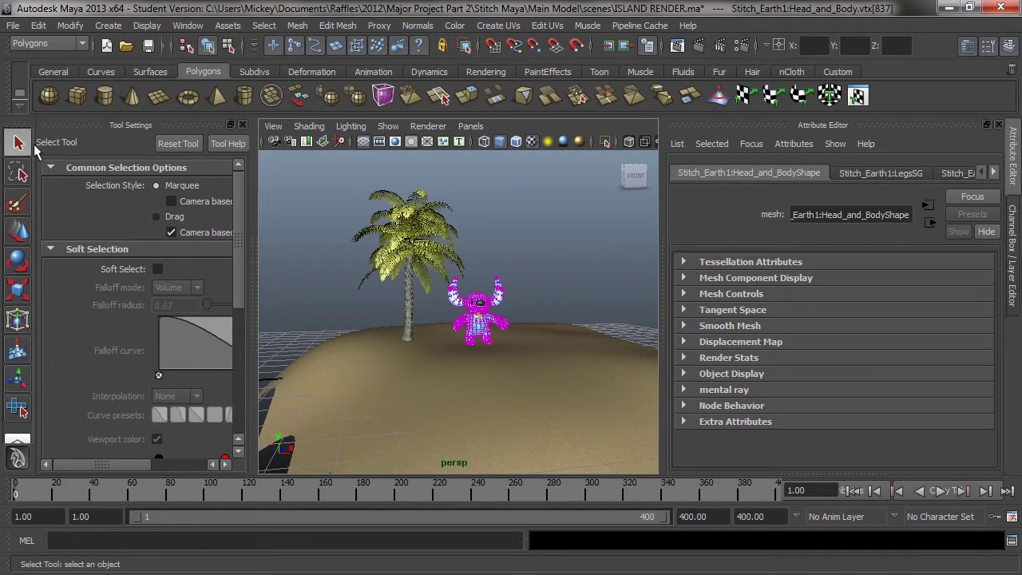
left_click(243, 124)
left_click(243, 126)
Leave Stitch's vertex selection by selecting the island, and clear the selection.
right_click_drag(367, 348, 440, 360, "alt")
left_click_drag(440, 359, 413, 328, "alt")
right_click_drag(413, 329, 384, 296, "alt")
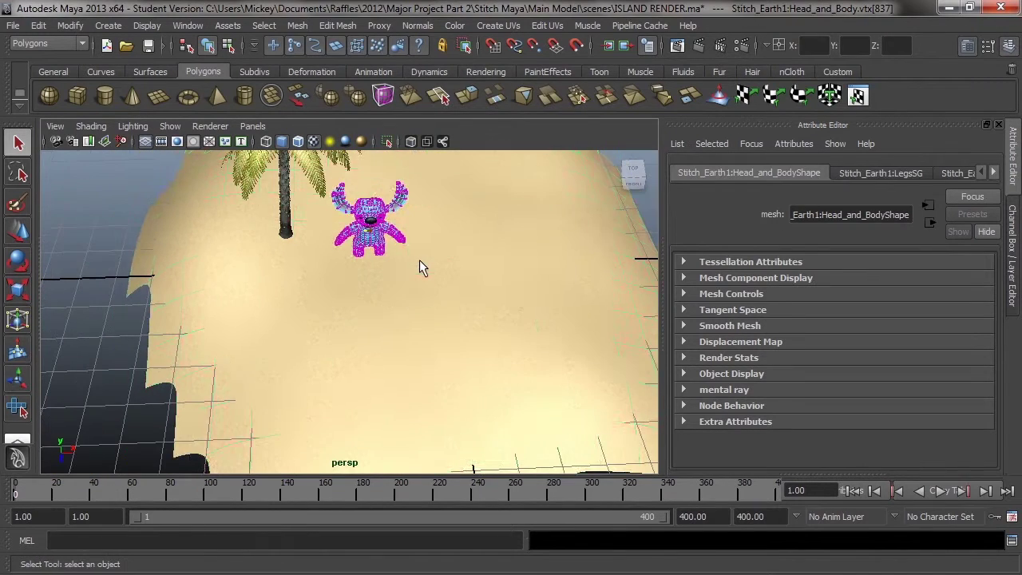
left_click(424, 267)
left_click_drag(424, 286, 411, 317, "alt")
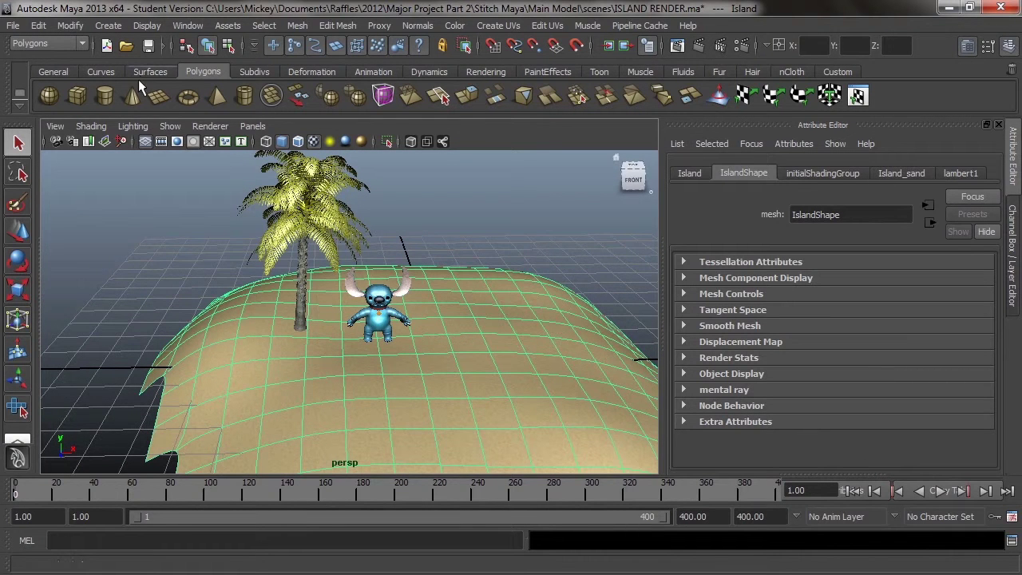
left_click(478, 262)
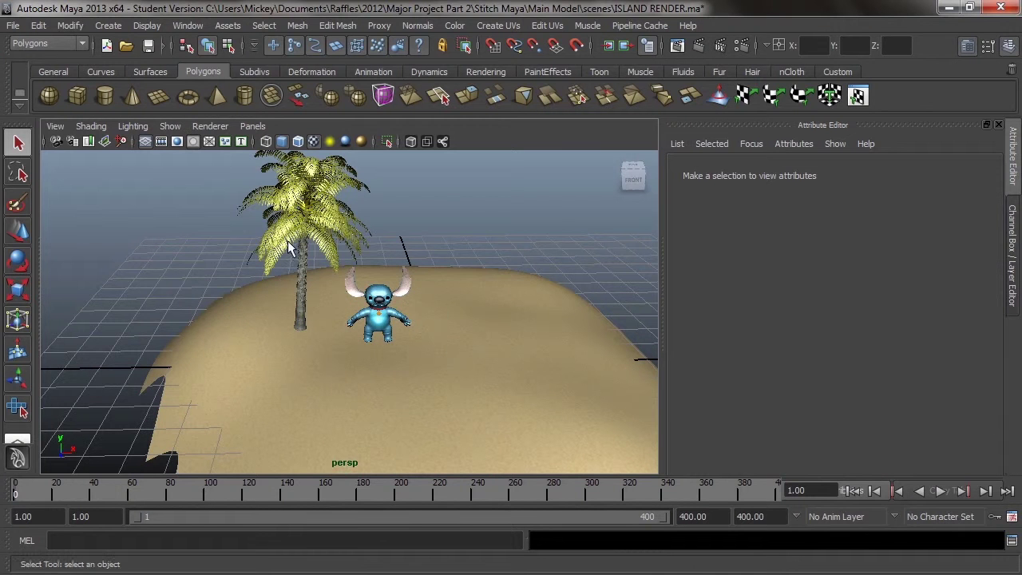
Switch to the Dynamics menu set and create a fluid-effects ocean around the island.
left_click(46, 43)
left_click(31, 88)
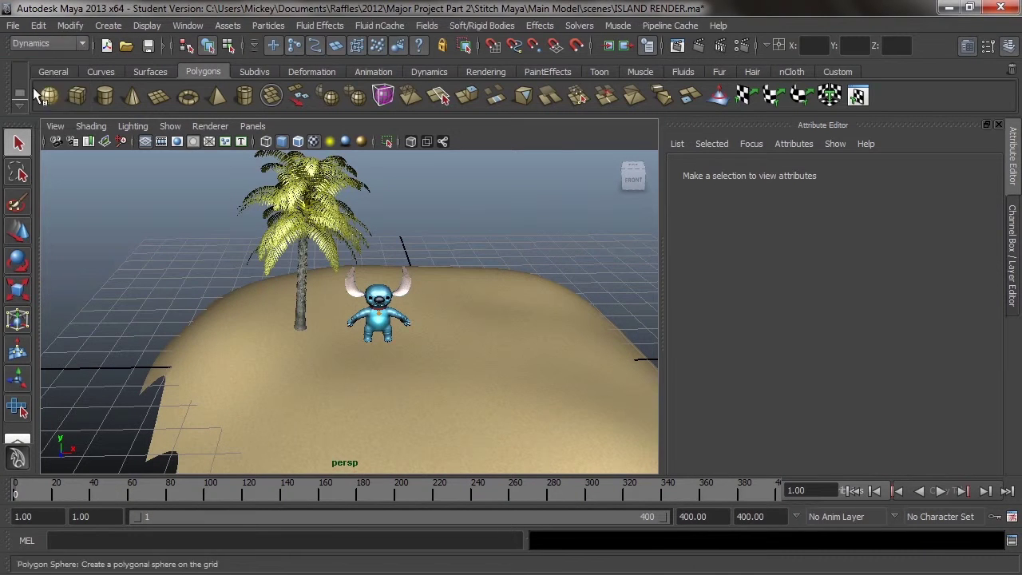
left_click(319, 26)
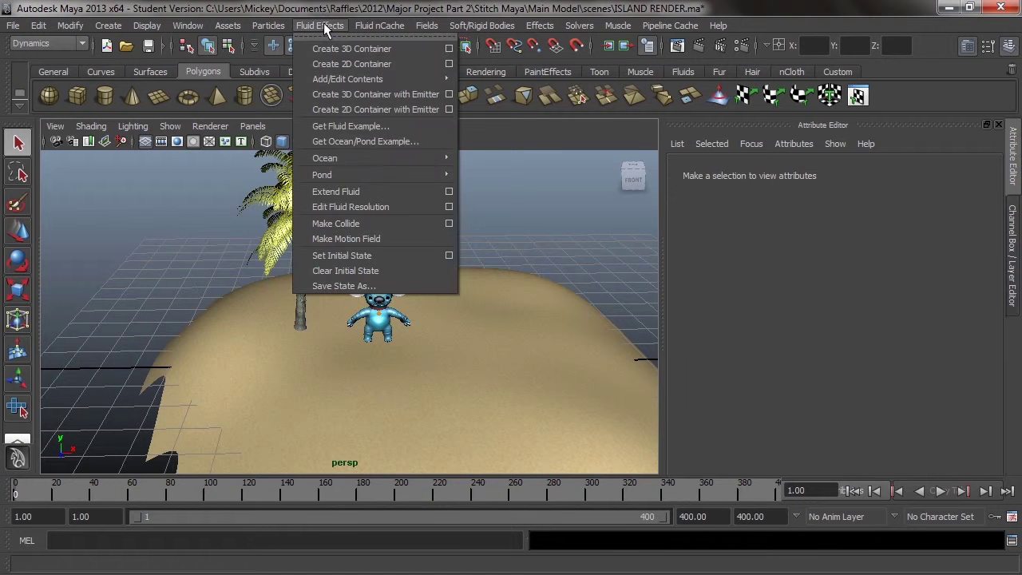
mouse_move(386, 162)
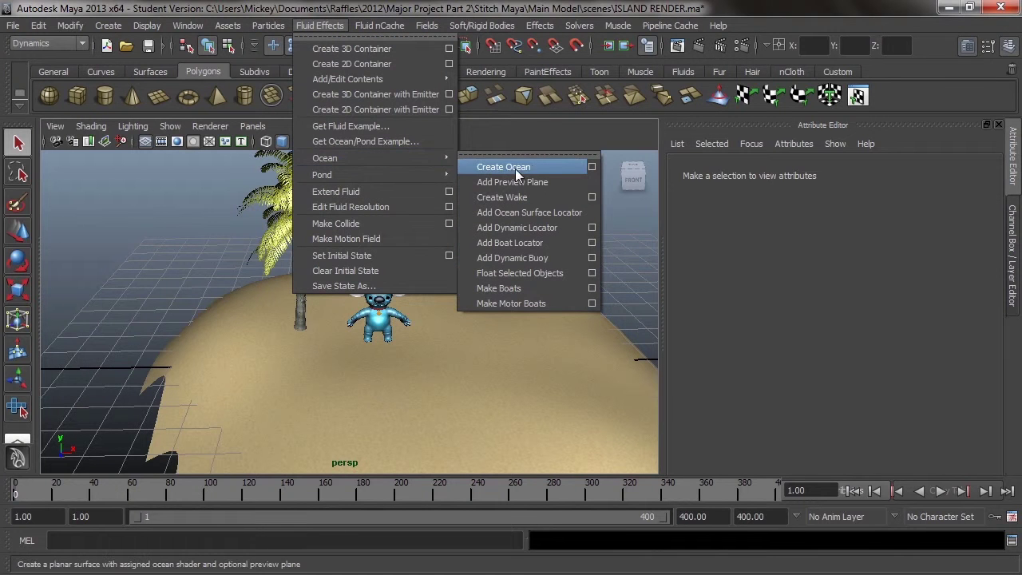
left_click(577, 166)
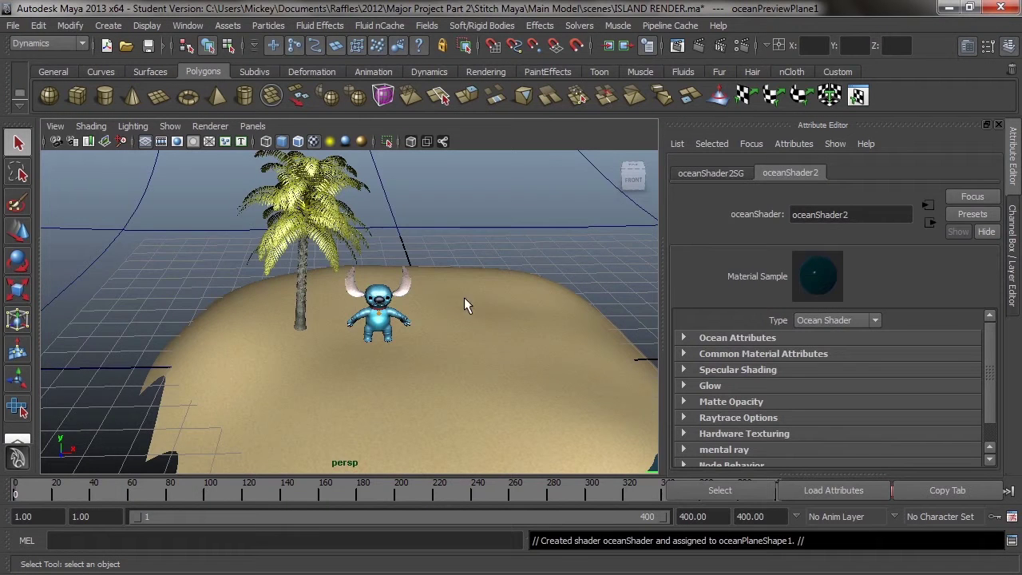
scroll(463, 293, "down", 5)
scroll(463, 292, "up", 3)
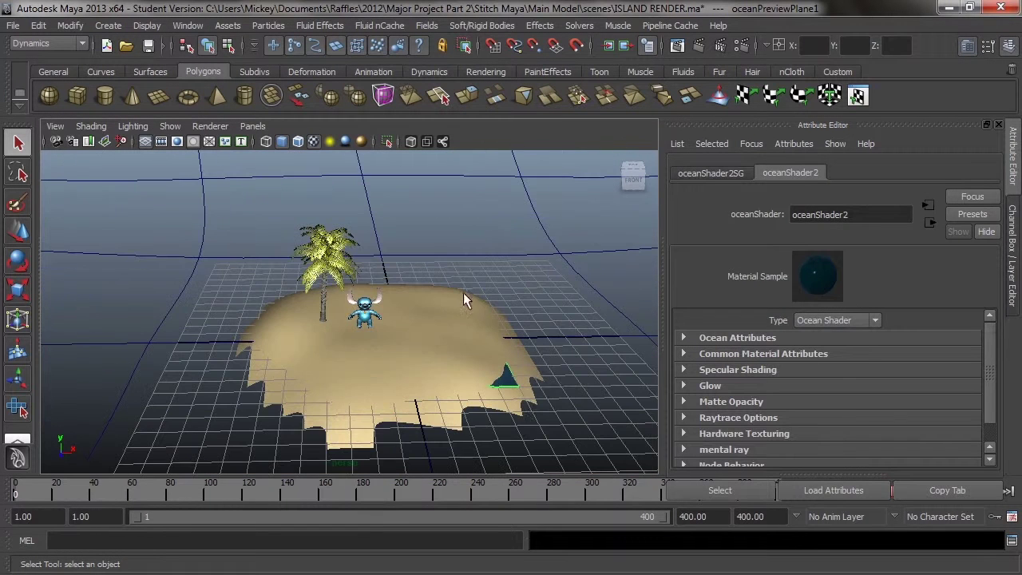
Scale the ocean preview plane up uniformly until it extends well beyond the island on all sides.
left_click(18, 290)
left_click_drag(405, 340, 600, 336)
scroll(467, 327, "up", 2)
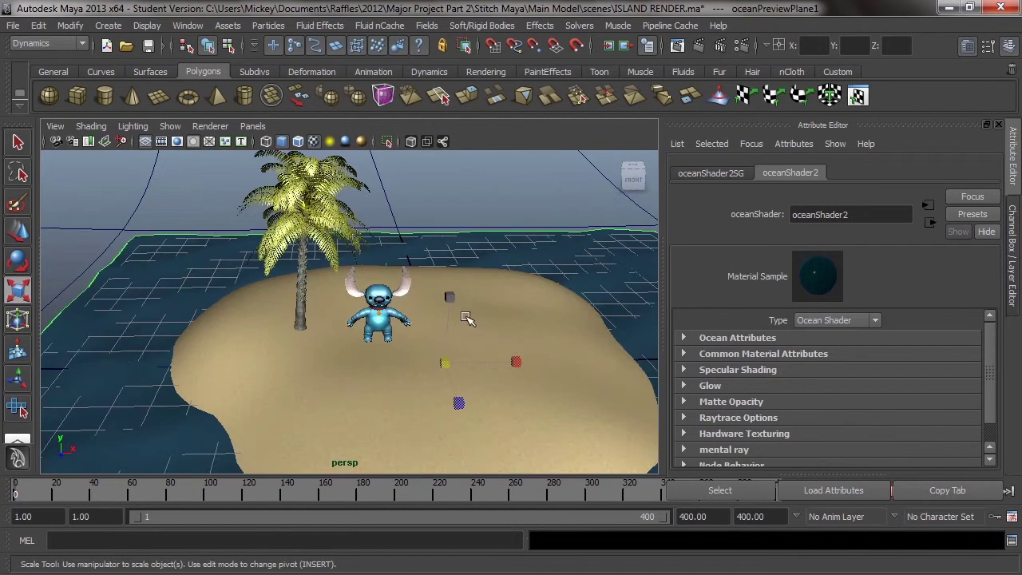
Frame Stitch, the palm tree and the island from a low front angle, render the current frame, and close the render window.
left_click_drag(397, 347, 376, 351, "alt")
middle_click_drag(399, 326, 390, 318, "alt")
left_click_drag(390, 317, 378, 344, "alt")
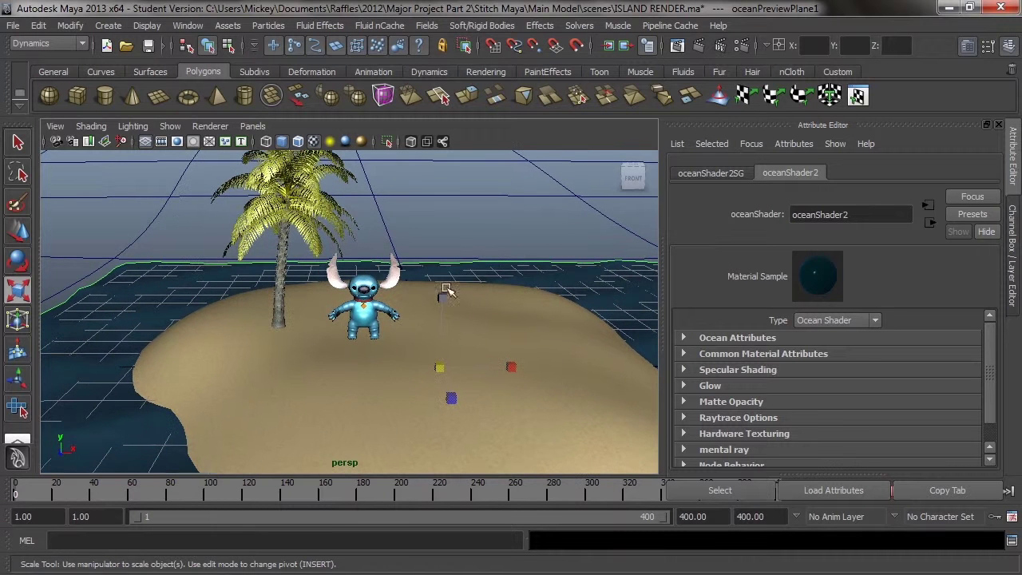
left_click(700, 47)
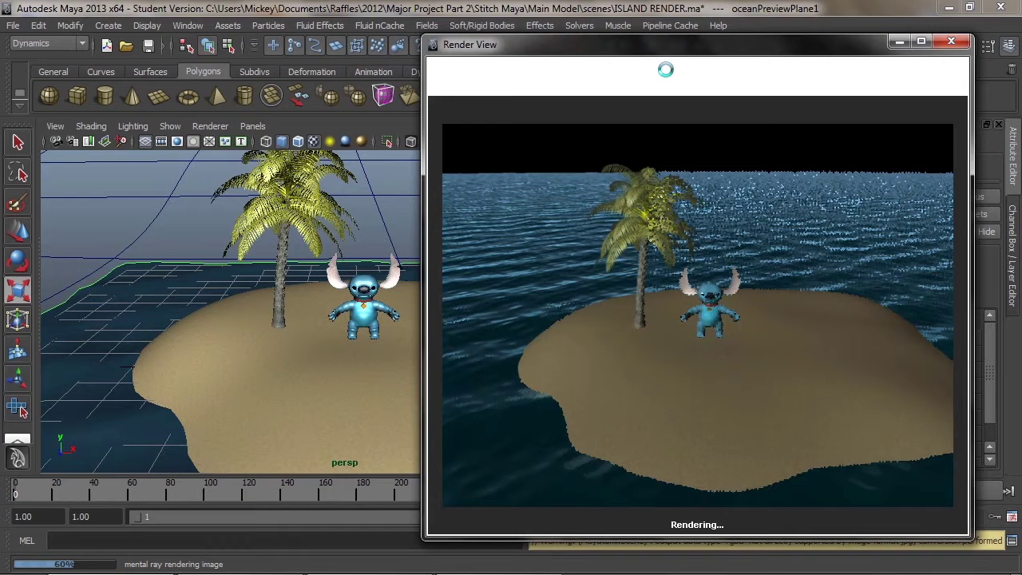
left_click_drag(665, 70, 423, 33)
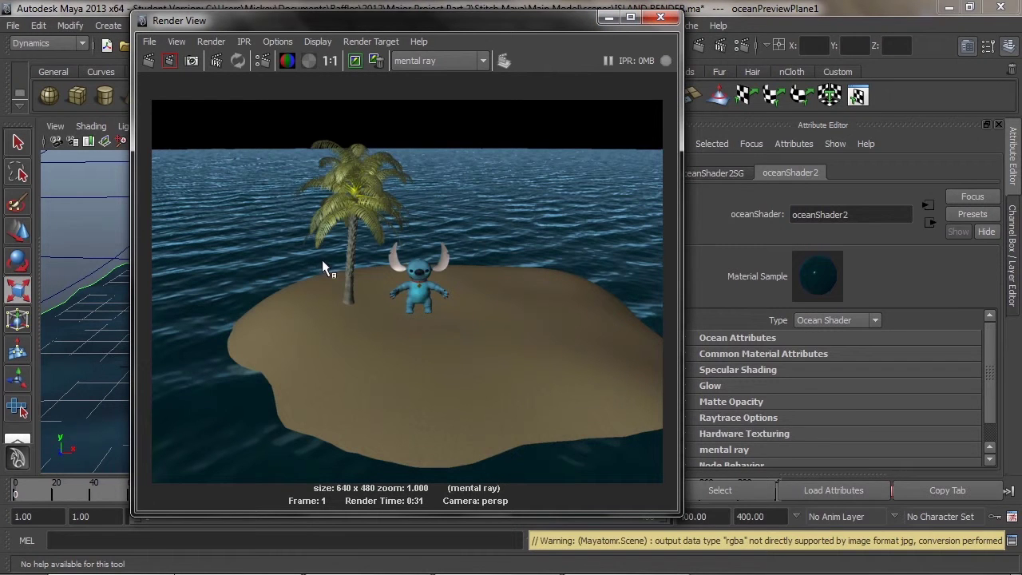
left_click(660, 17)
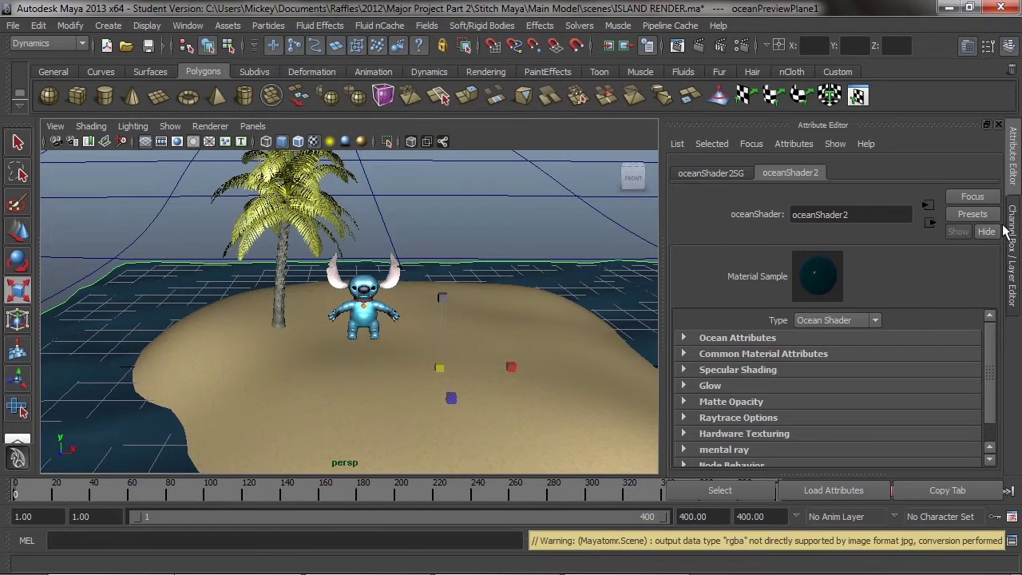
Examine the ocean's channel values, the Ocean Attributes of its shader, and the settings of its shading group.
left_click(1013, 248)
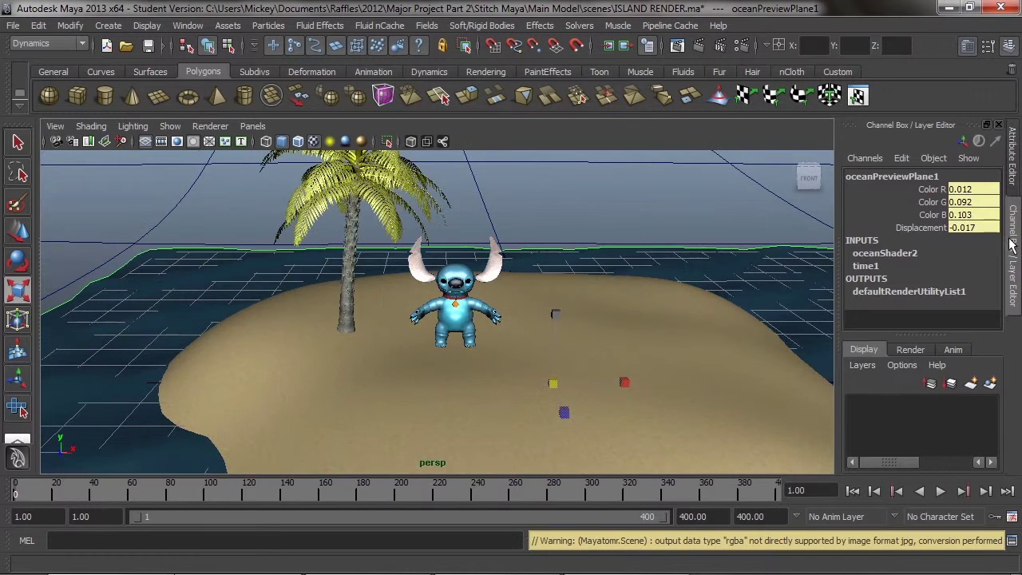
left_click(1014, 172)
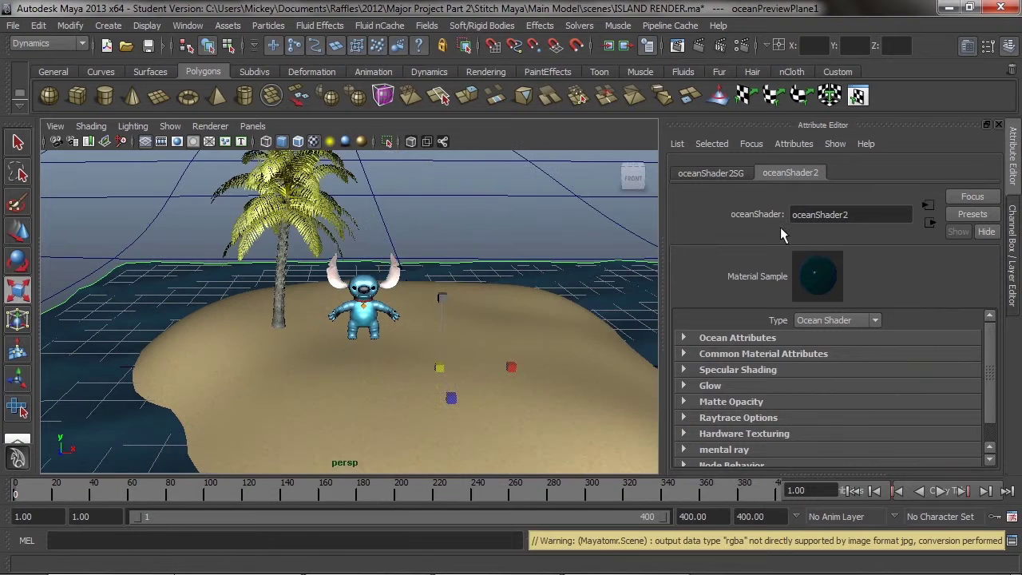
left_click(695, 173)
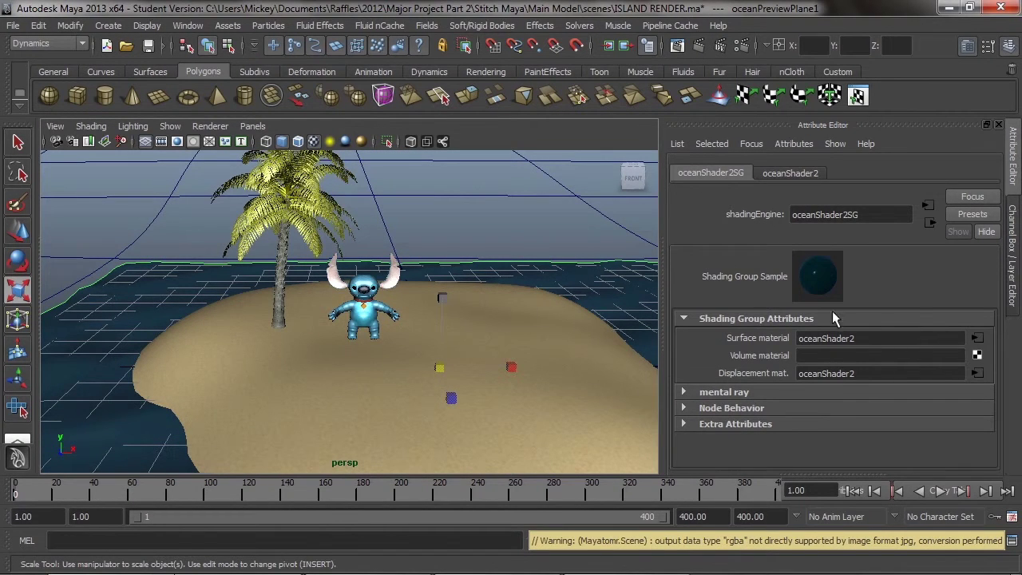
left_click(802, 176)
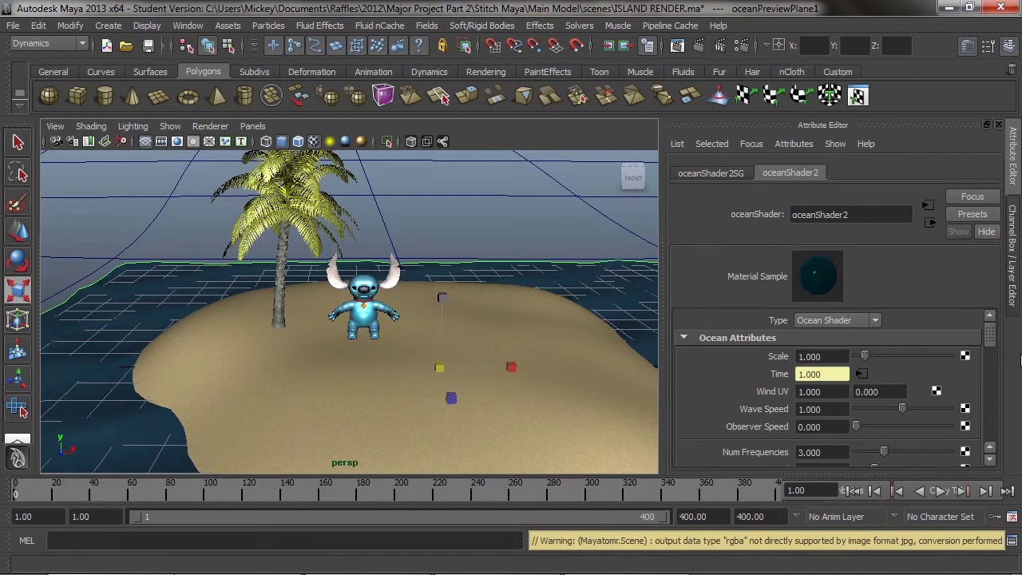
left_click_drag(992, 338, 999, 360)
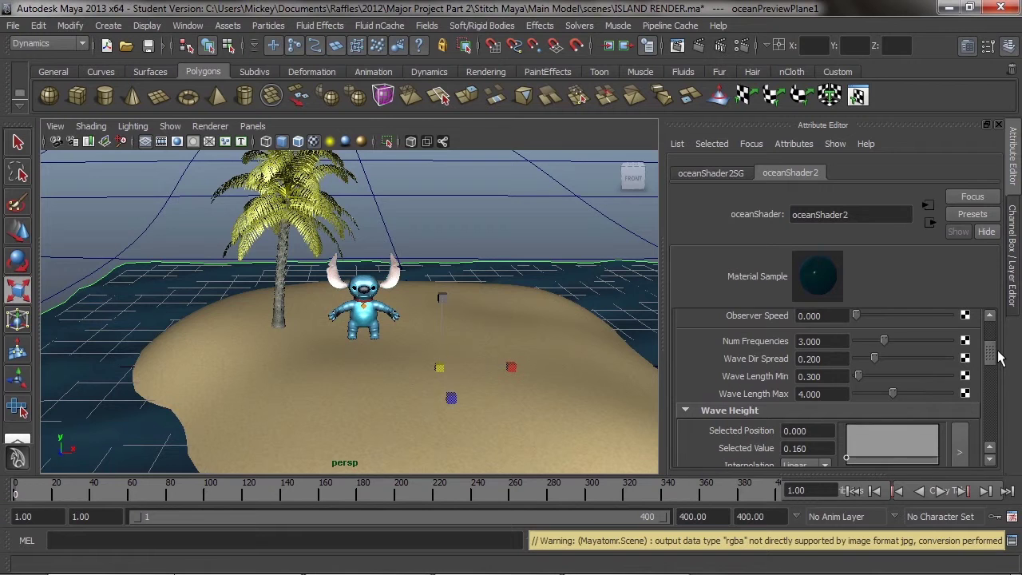
left_click(730, 174)
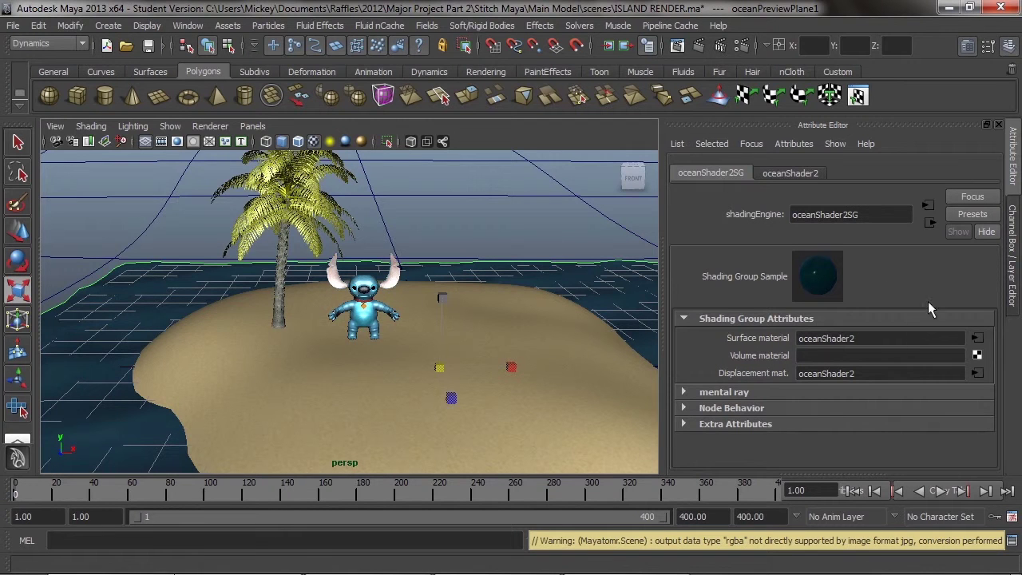
left_click(684, 392)
left_click(684, 392)
left_click(789, 173)
Select the ocean preview plane and set its Height Scale to 0.
left_click(510, 198)
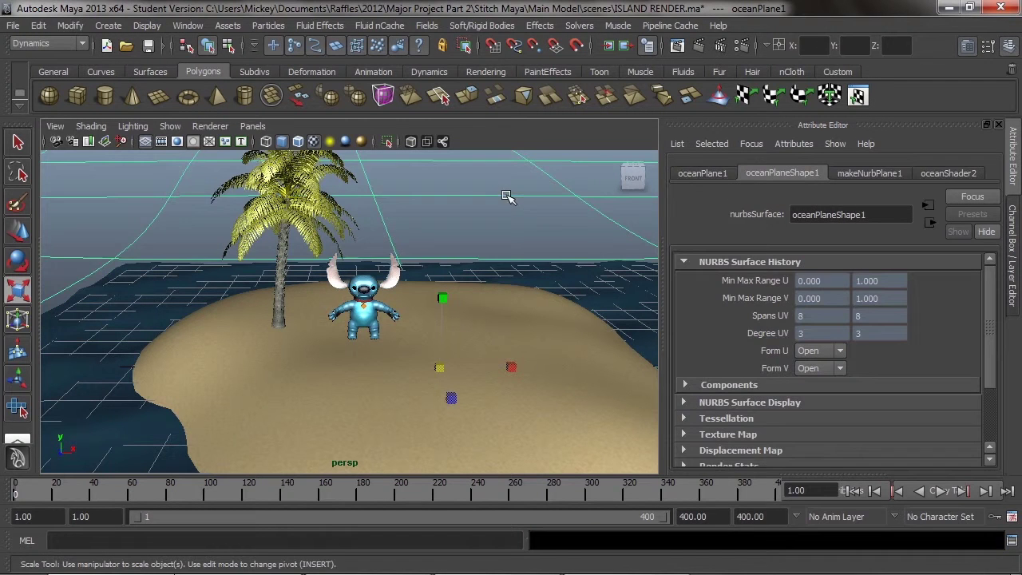
left_click(615, 292)
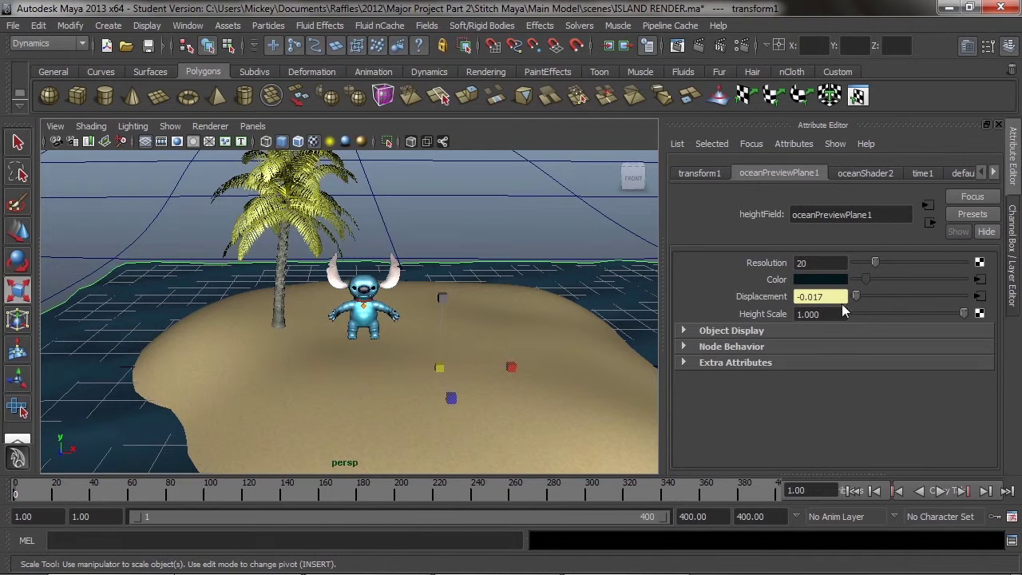
left_click_drag(964, 313, 808, 317)
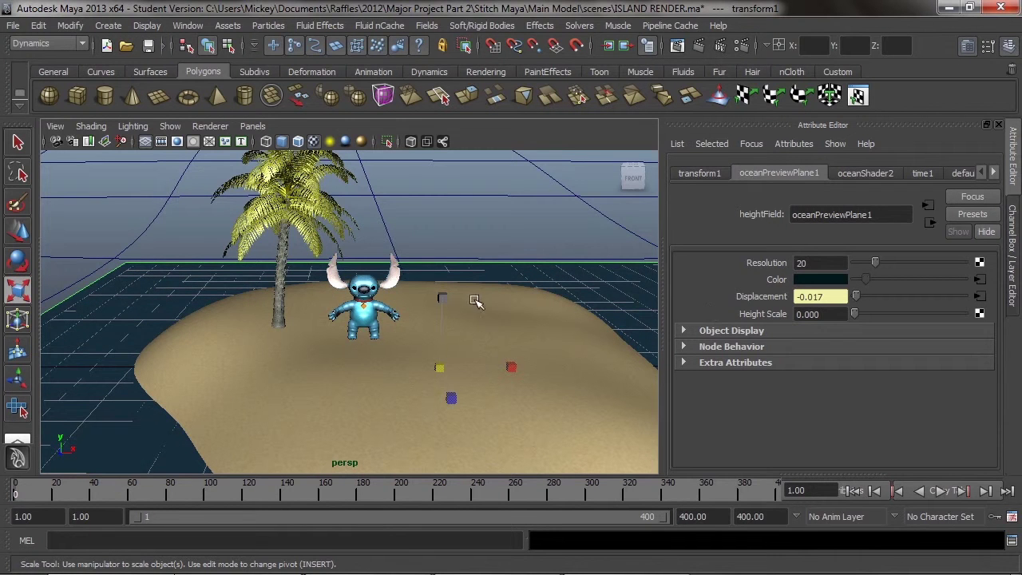
Render the current frame again with the flattened preview plane, close the render window, and clear the selection.
left_click(700, 44)
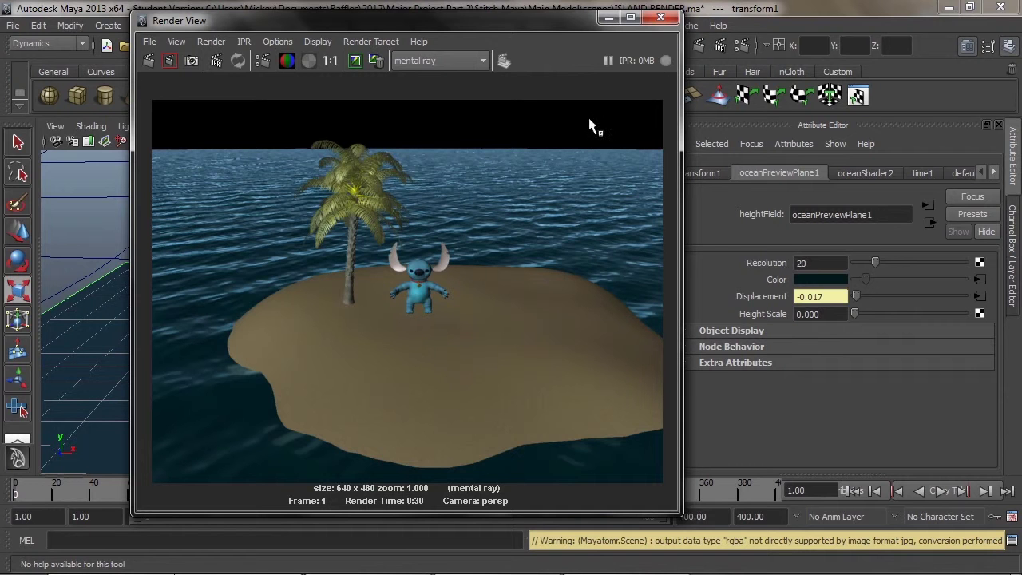
left_click(660, 17)
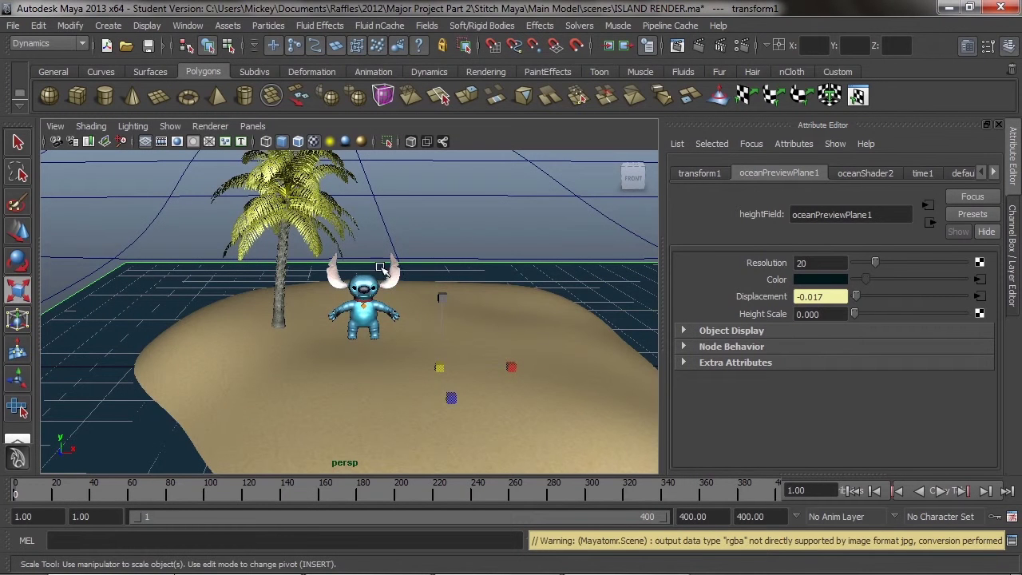
left_click(493, 241)
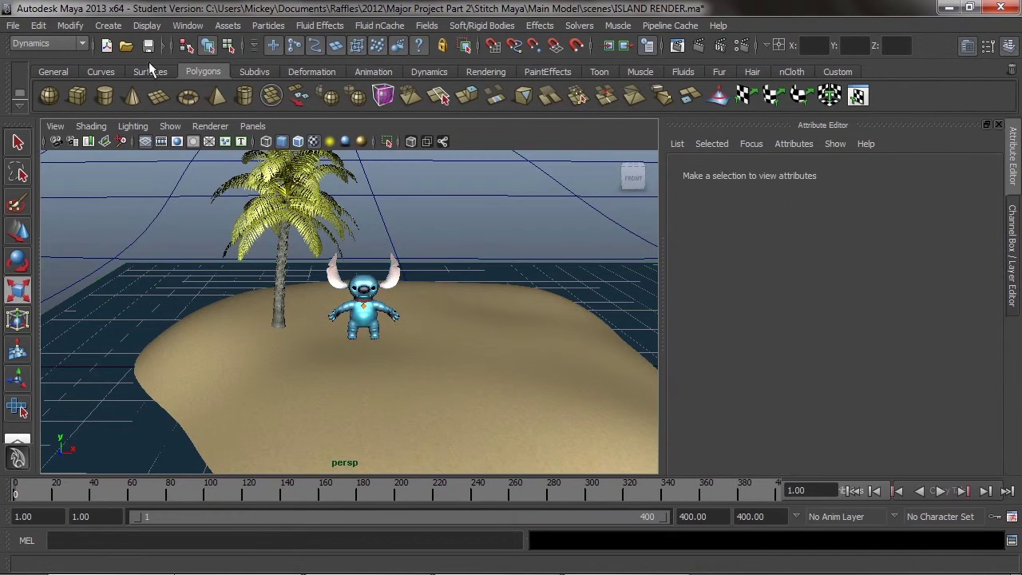
left_click(109, 26)
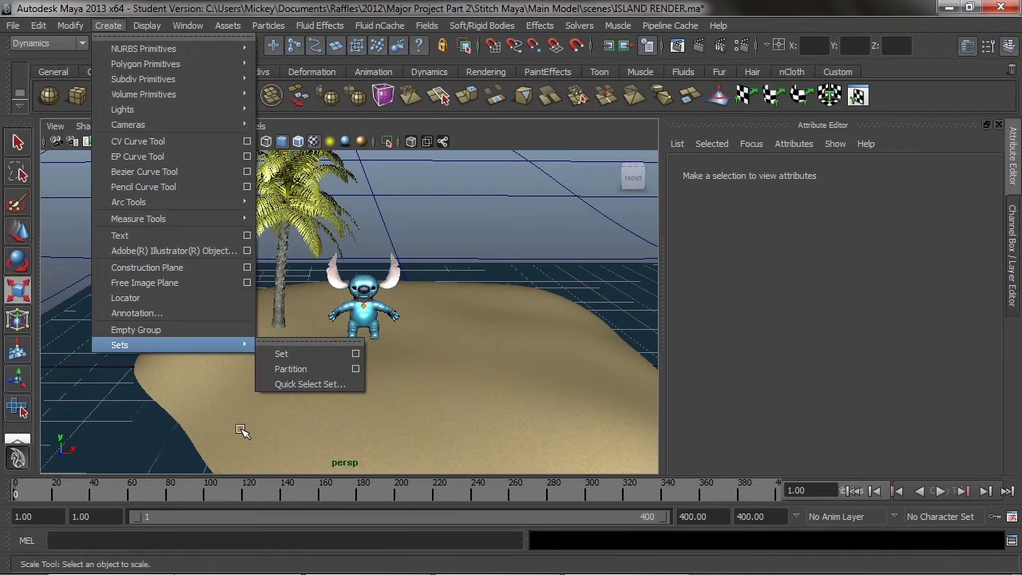
mouse_move(216, 112)
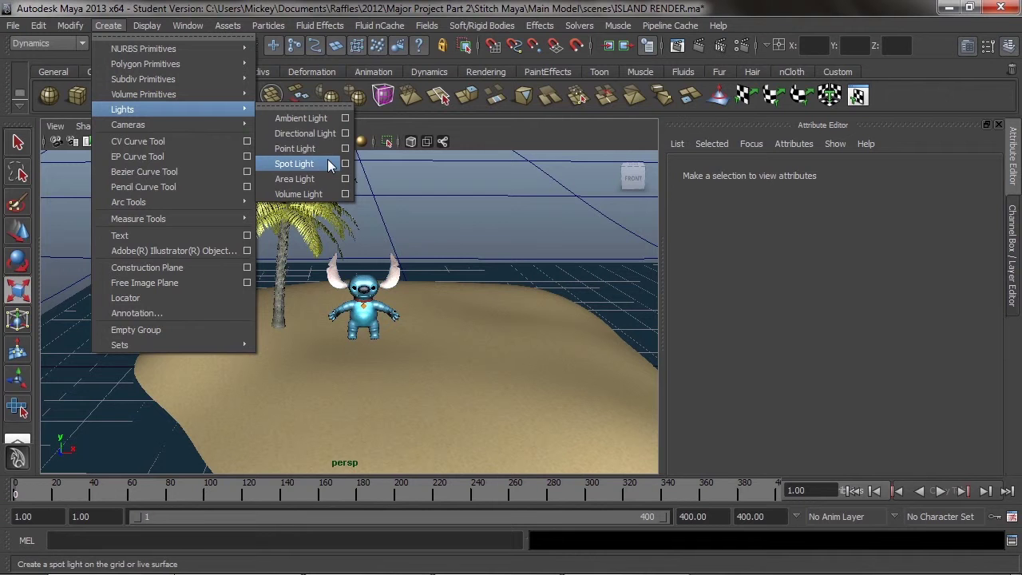
left_click(109, 26)
key("r")
scroll(399, 322, "down", 5)
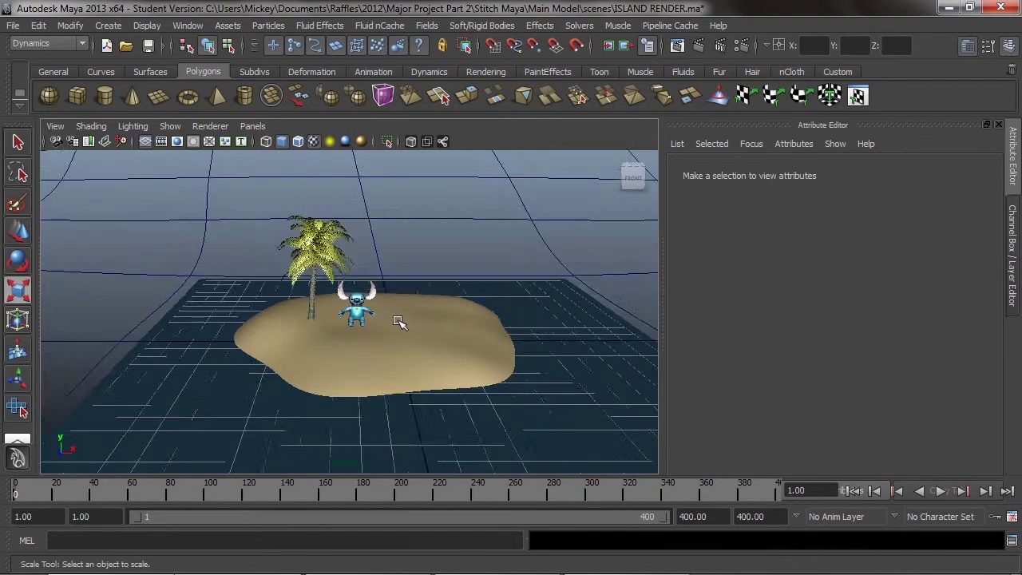
scroll(399, 322, "up", 3)
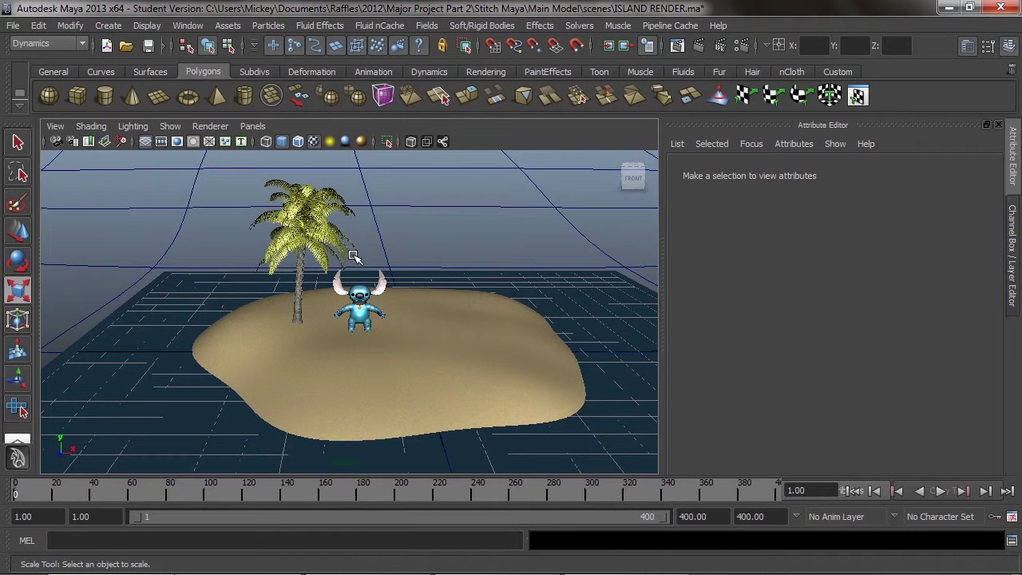
scroll(324, 201, "up", 2)
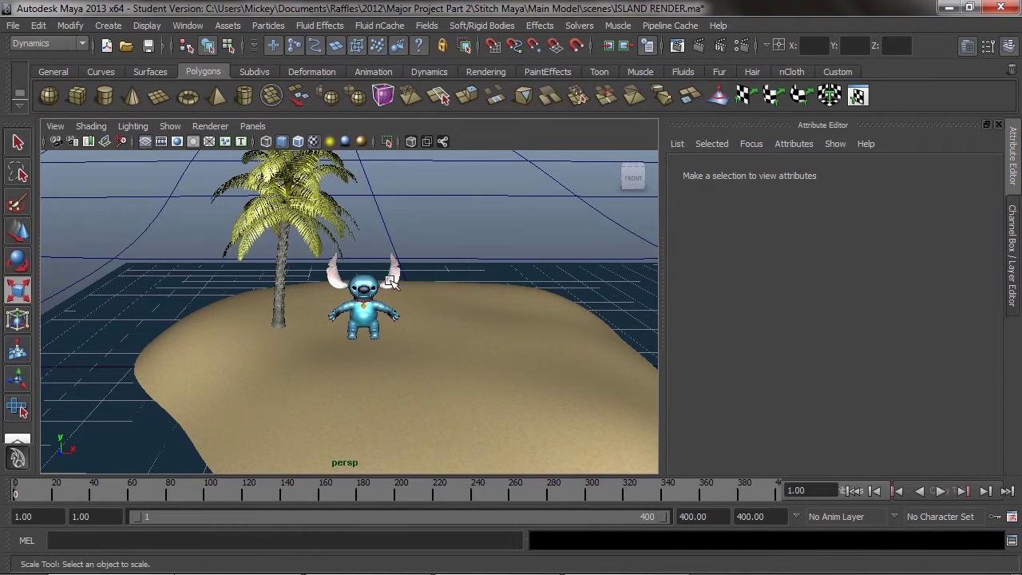
scroll(391, 281, "up", 2)
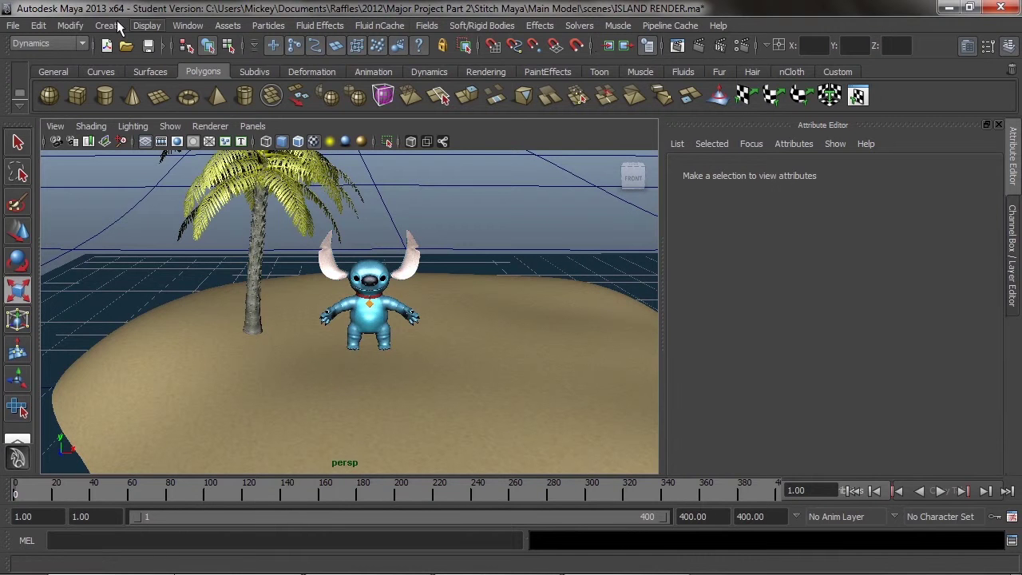
Switch to the Rendering menu set and check which renderer the scene uses.
left_click(49, 43)
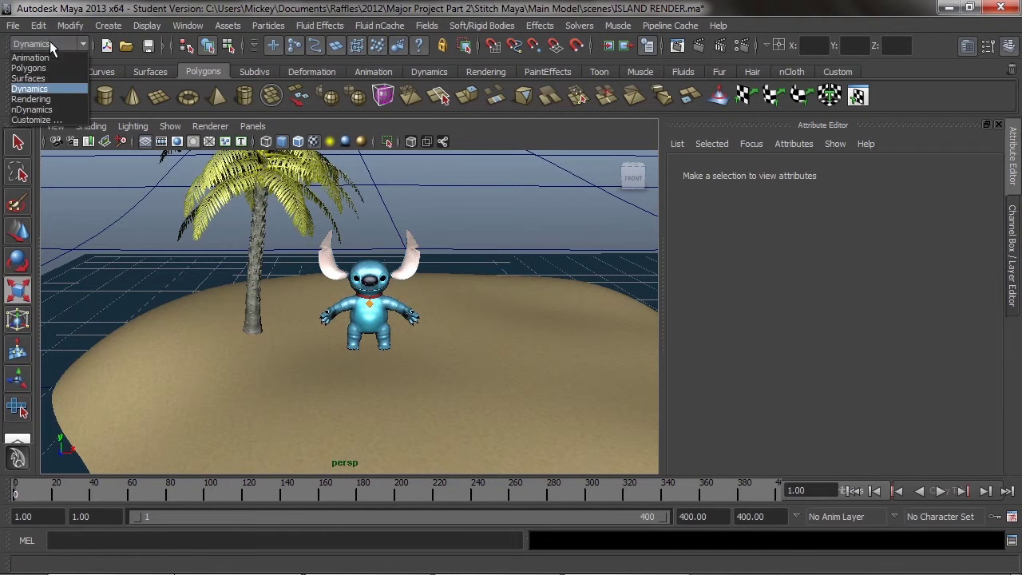
left_click(32, 99)
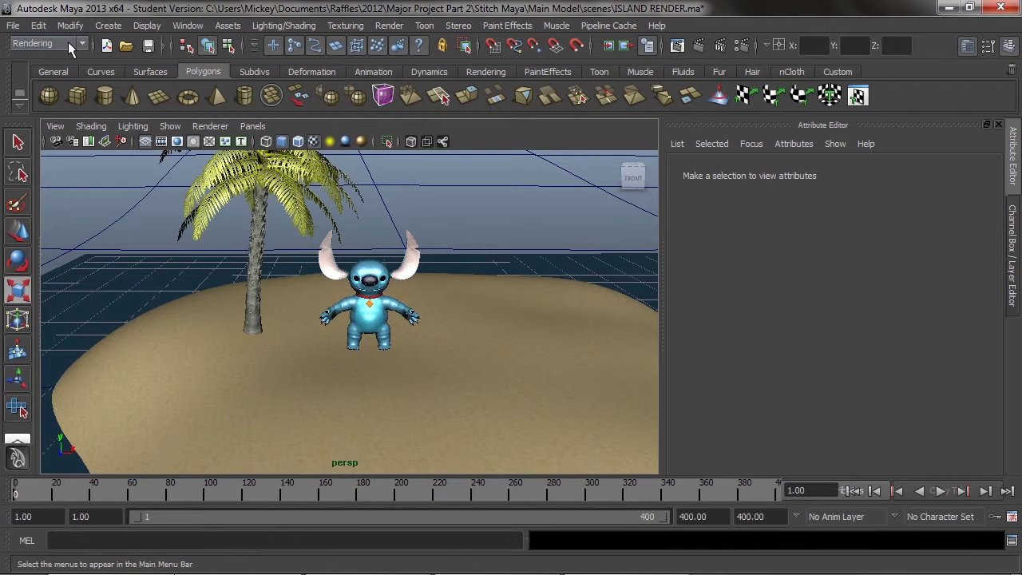
left_click(109, 26)
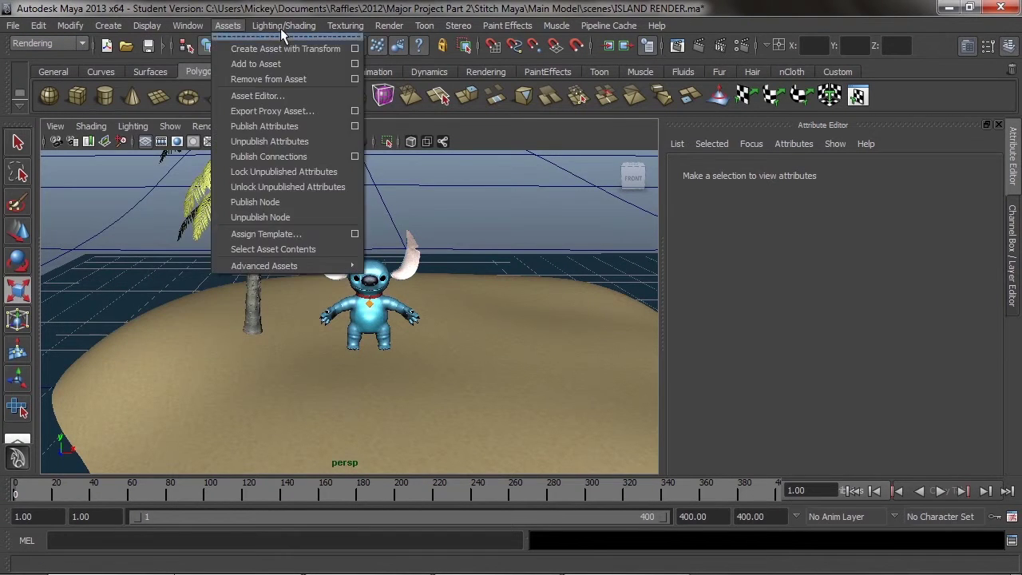
mouse_move(281, 30)
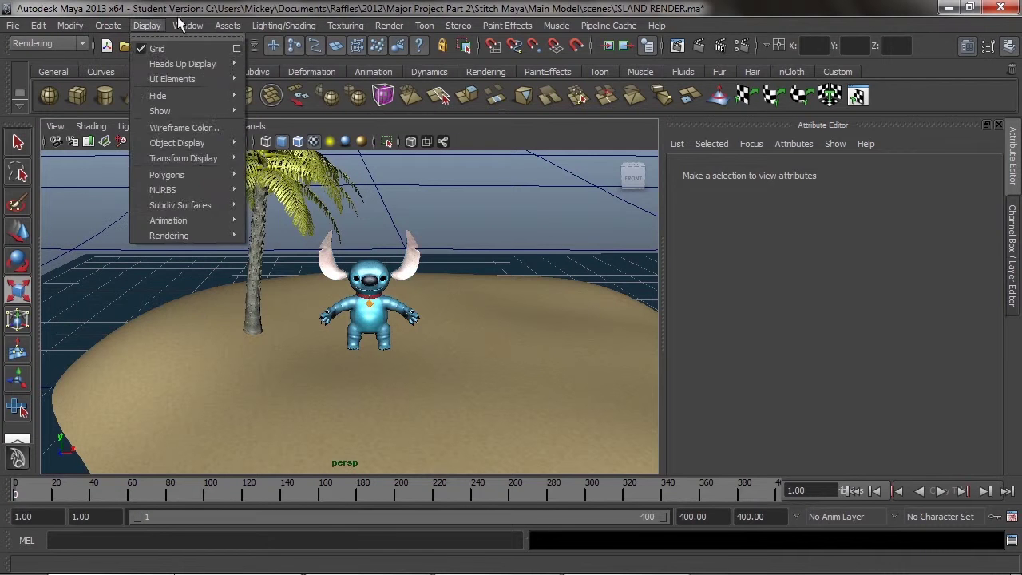
left_click(392, 26)
left_click(391, 26)
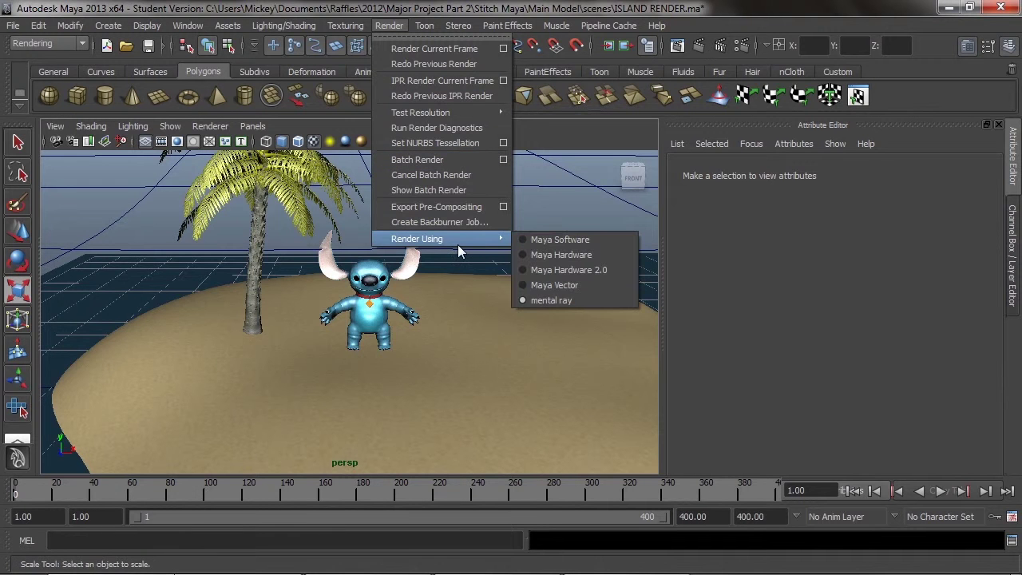
left_click(451, 5)
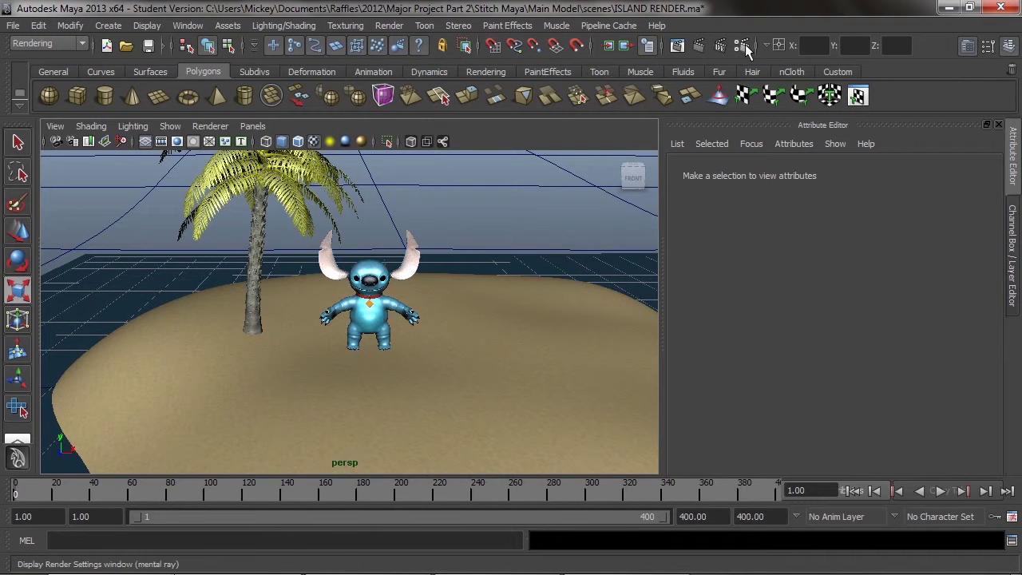
Create a Physical Sun and Sky environment in the Indirect Lighting render settings, and close the settings.
left_click(741, 45)
left_click_drag(537, 25, 441, 17)
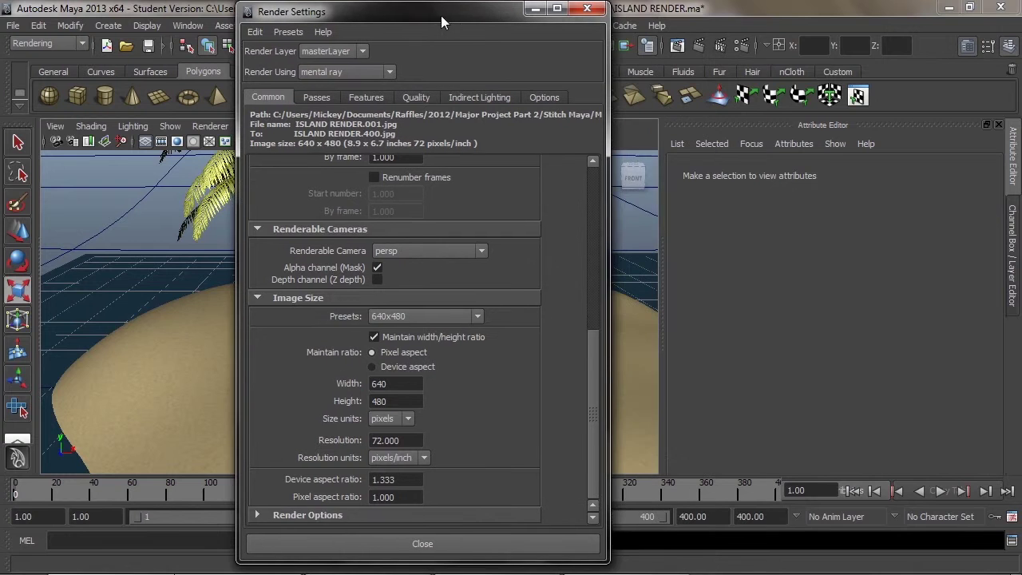
left_click_drag(597, 371, 582, 183)
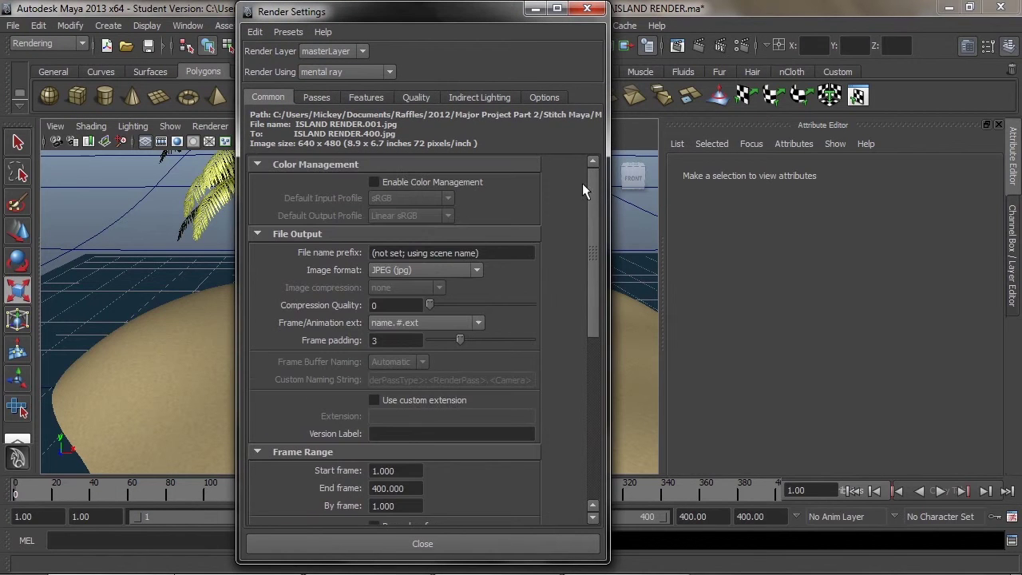
left_click(471, 98)
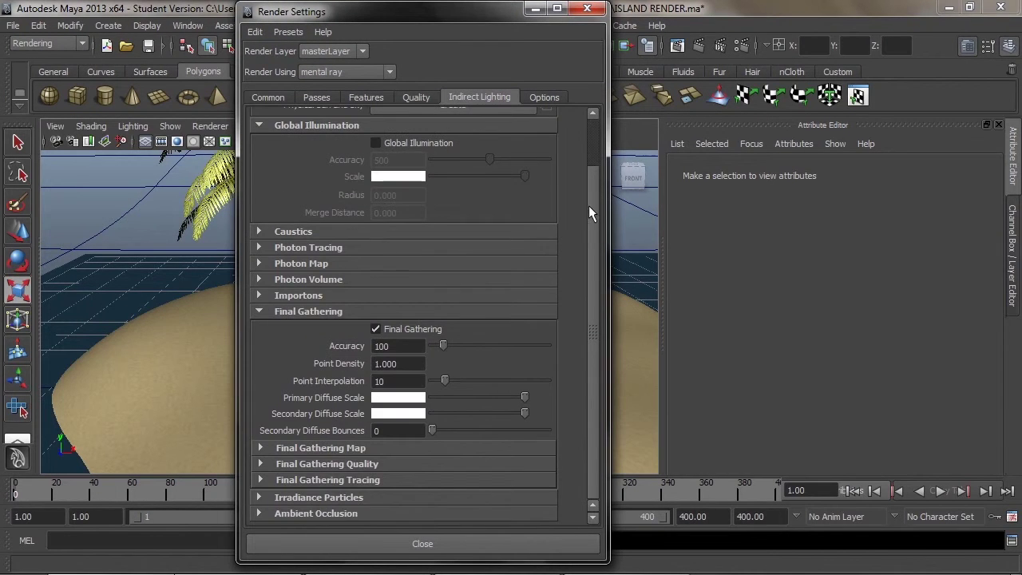
scroll(567, 131, "up", 2)
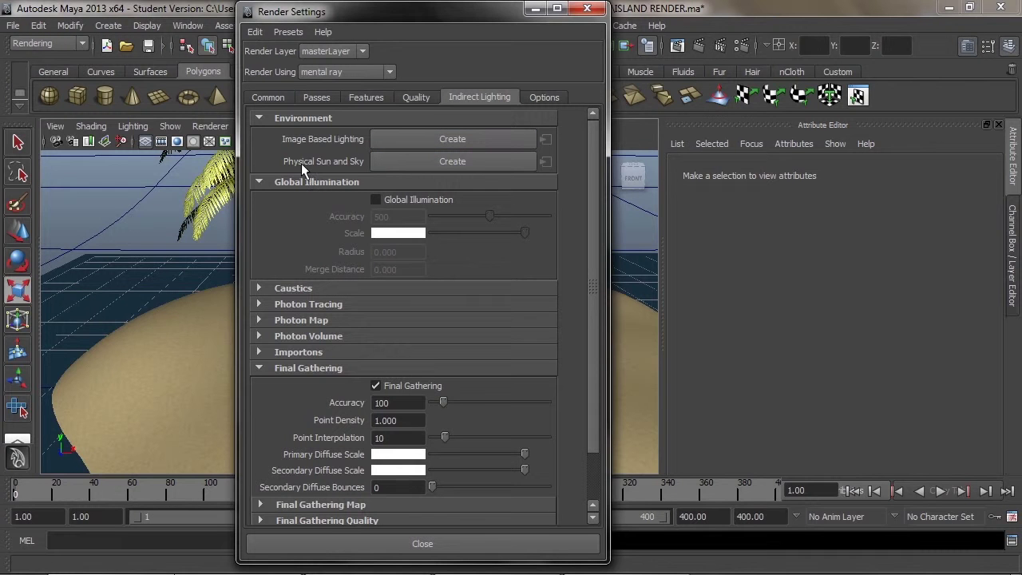
left_click(463, 161)
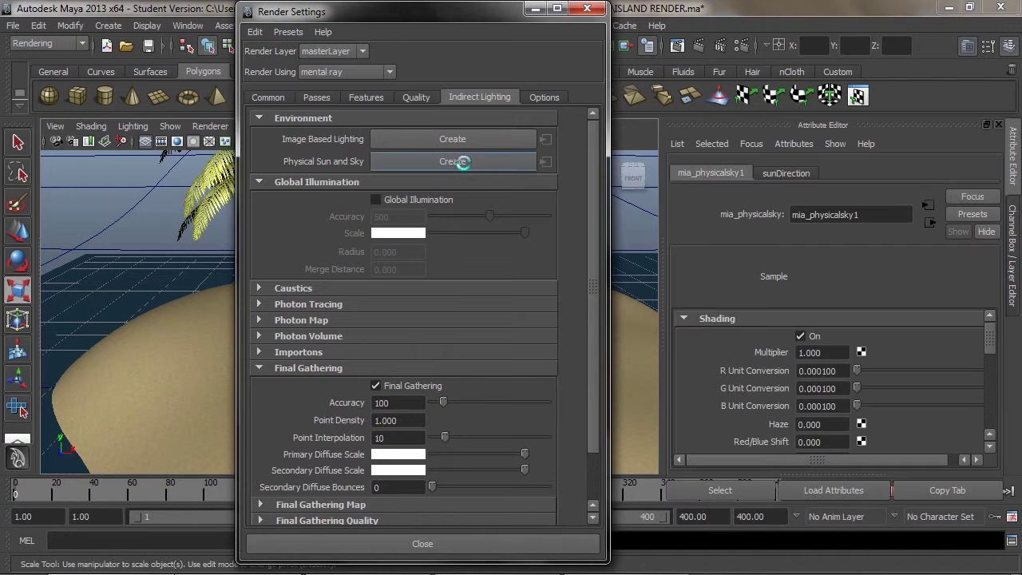
left_click(587, 8)
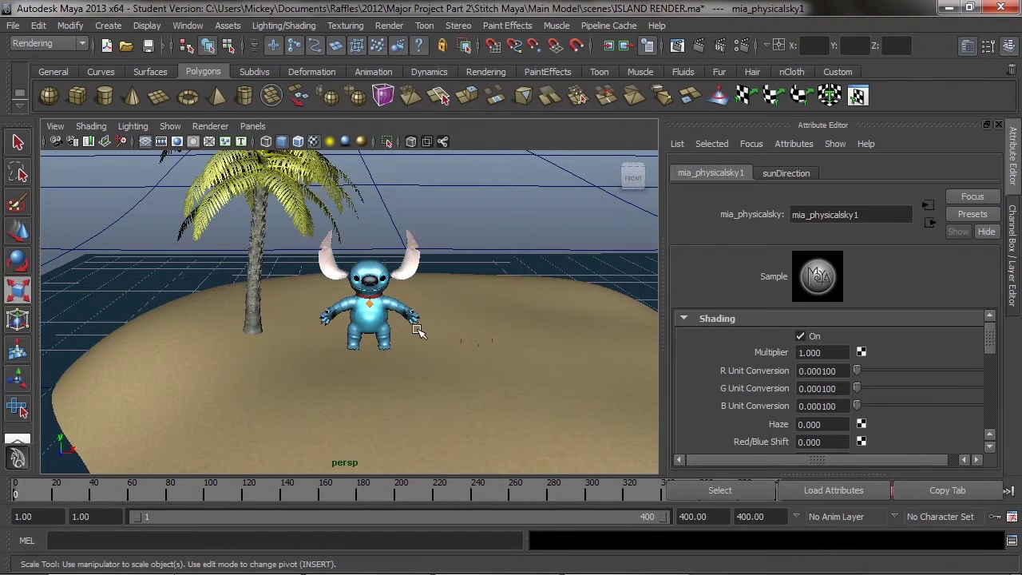
Select the sun's directional light beneath the island and raise it above the scene.
scroll(461, 331, "down", 5)
scroll(461, 331, "up", 5)
left_click_drag(342, 348, 319, 292, "alt")
key("r")
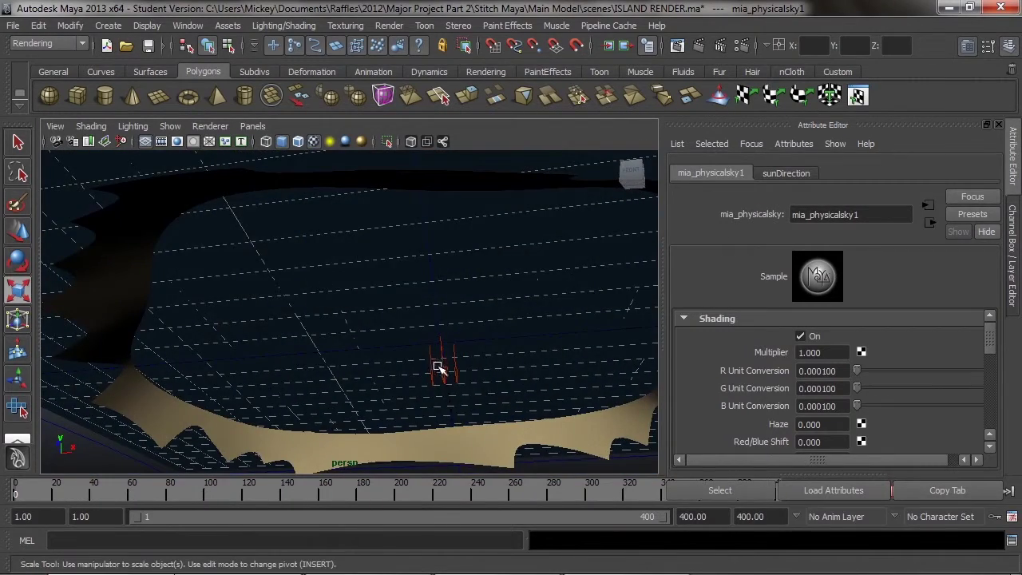
left_click(445, 370)
left_click_drag(426, 334, 431, 366, "alt")
left_click(17, 231)
left_click_drag(440, 315, 426, 220)
Move the sun light along the X axis until it sits high up, well to the left of the island.
middle_click_drag(423, 296, 440, 375, "alt")
key("w")
middle_click_drag(447, 337, 483, 375, "alt")
left_click_drag(540, 304, 267, 305)
right_click_drag(471, 349, 321, 374, "alt")
left_click_drag(319, 374, 302, 118, "alt")
middle_click_drag(309, 208, 478, 311, "alt")
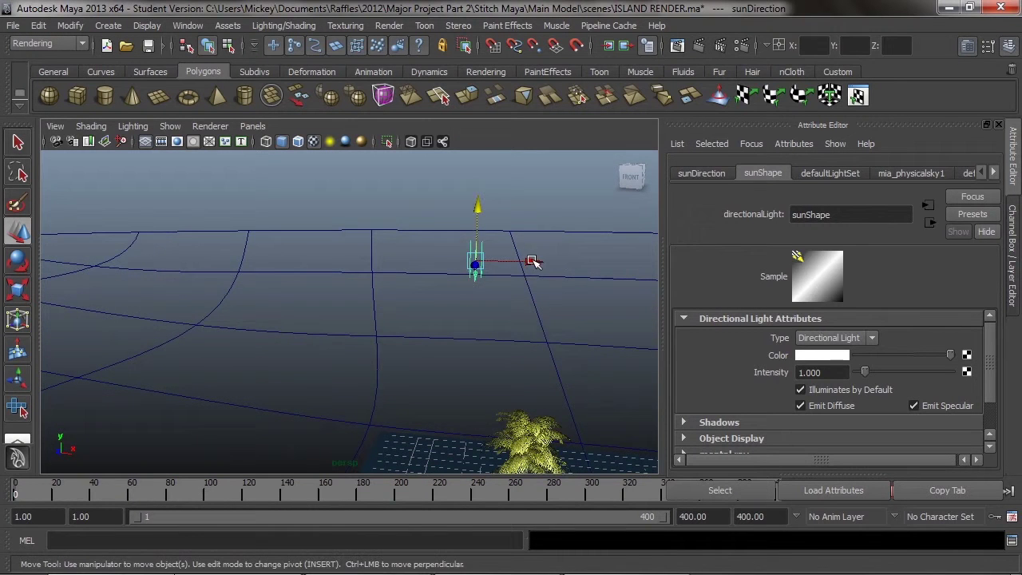
left_click_drag(530, 261, 439, 259)
Rotate the sun light by about -94, -16 and 34 degrees so it shines diagonally down toward the island.
left_click_drag(410, 354, 459, 357, "alt")
left_click_drag(511, 336, 384, 325, "alt")
key("e")
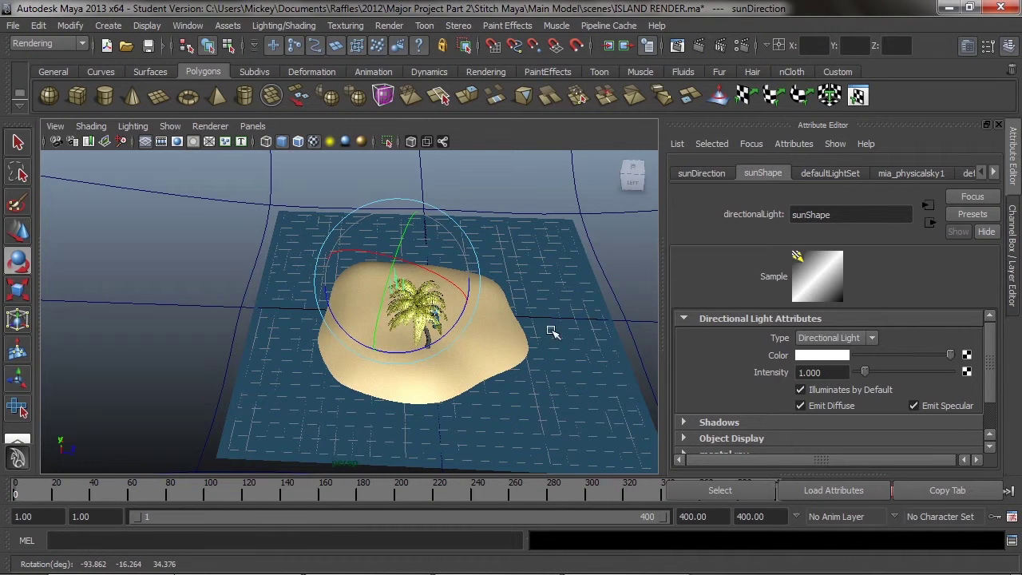
left_click(18, 142)
left_click_drag(523, 296, 349, 318, "alt")
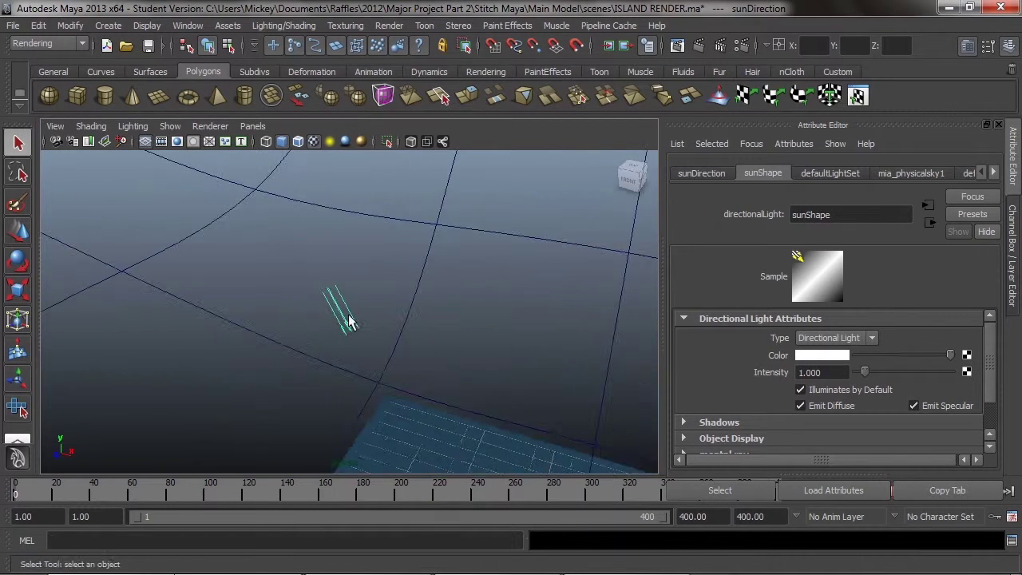
Frame Stitch and the palm tree from the front, render the current frame, and close the render window.
middle_click_drag(469, 261, 435, 144, "alt")
middle_click_drag(463, 455, 417, 258, "alt")
left_click_drag(457, 312, 436, 234, "alt")
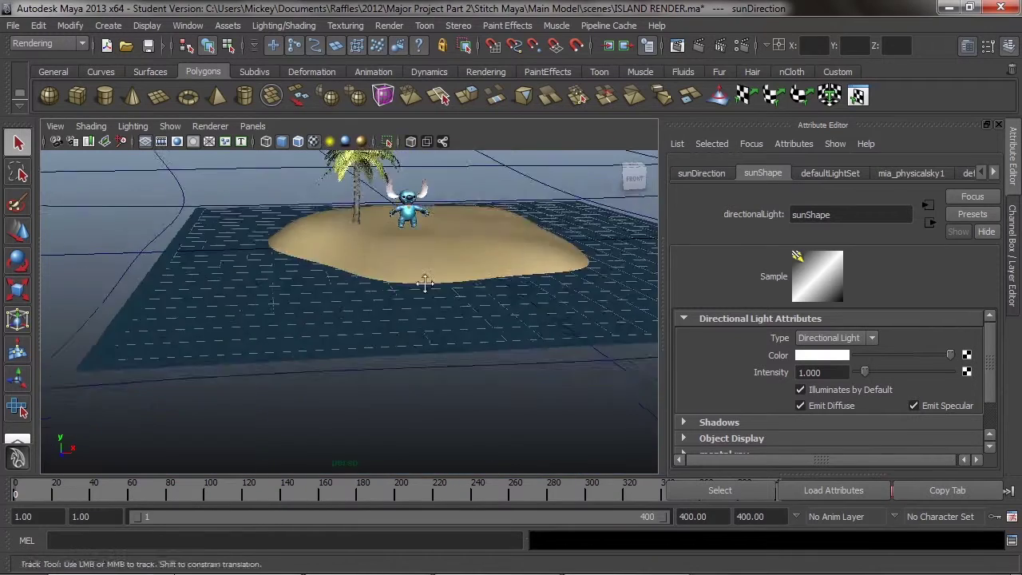
middle_click_drag(433, 234, 396, 390, "alt")
right_click_drag(396, 390, 431, 353, "alt")
left_click_drag(431, 353, 424, 364, "alt")
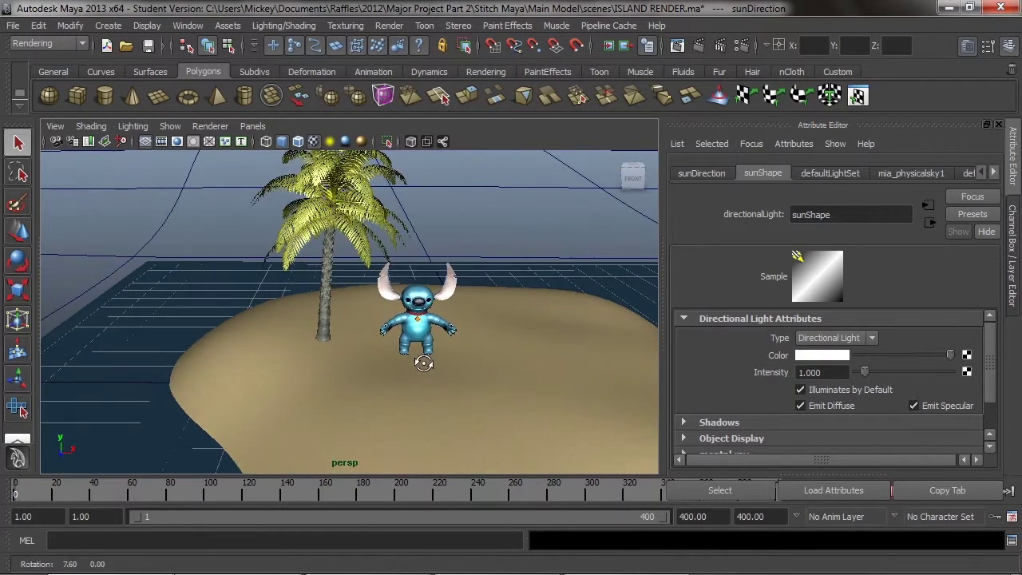
left_click(697, 46)
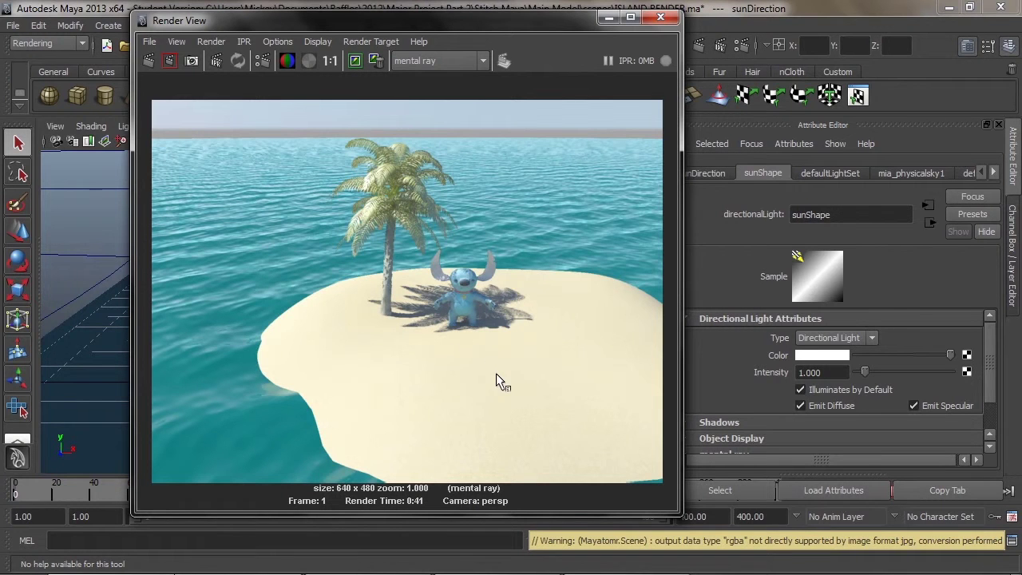
left_click(661, 17)
Examine Stitch and the palm tree on the island from slightly different angles and distances.
scroll(432, 302, "down", 5)
scroll(433, 302, "up", 5)
middle_click_drag(436, 312, 358, 352, "alt")
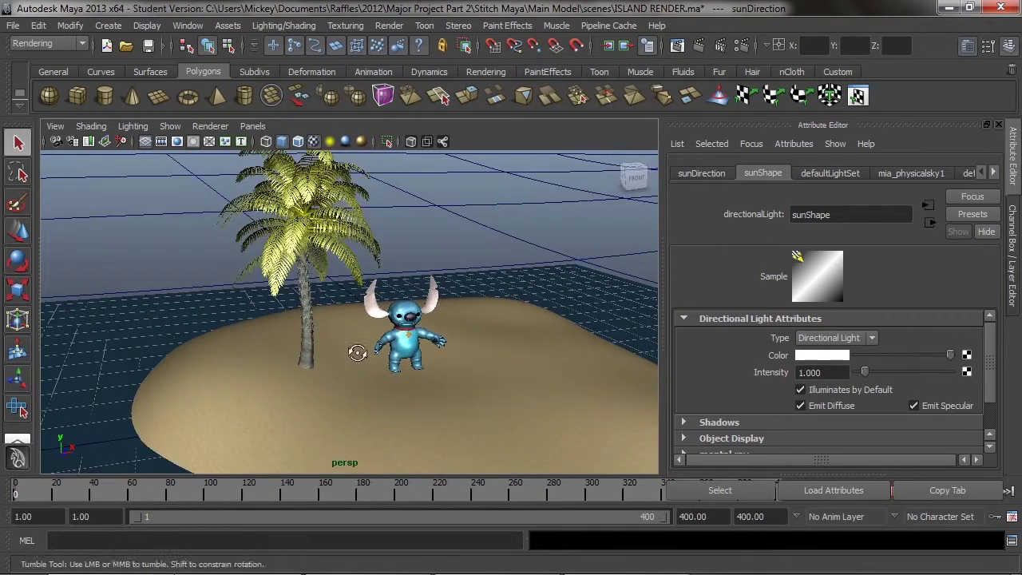
left_click_drag(358, 352, 376, 364, "alt")
right_click_drag(376, 365, 393, 384, "alt")
middle_click_drag(393, 385, 359, 367, "alt")
left_click_drag(360, 368, 364, 365, "alt")
middle_click_drag(363, 365, 380, 376, "alt")
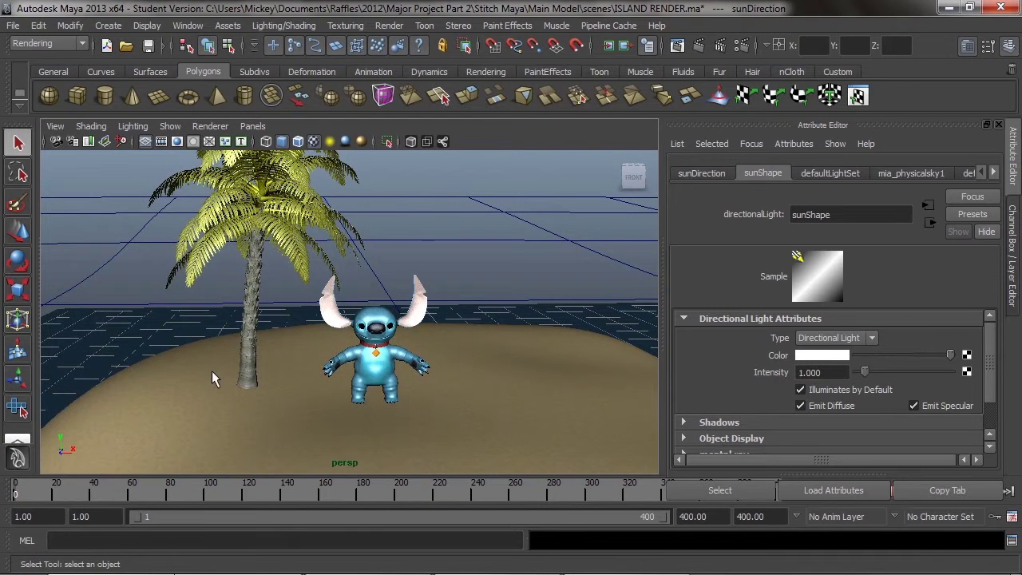
Open the scene SPACE RENDER.ma without saving the changes to the island scene.
left_click(14, 25)
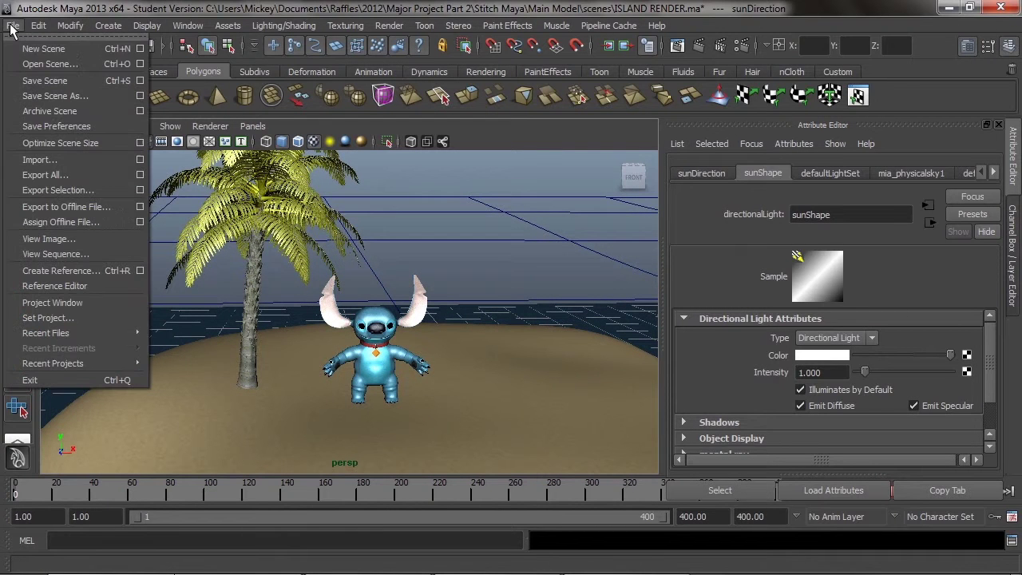
left_click(32, 70)
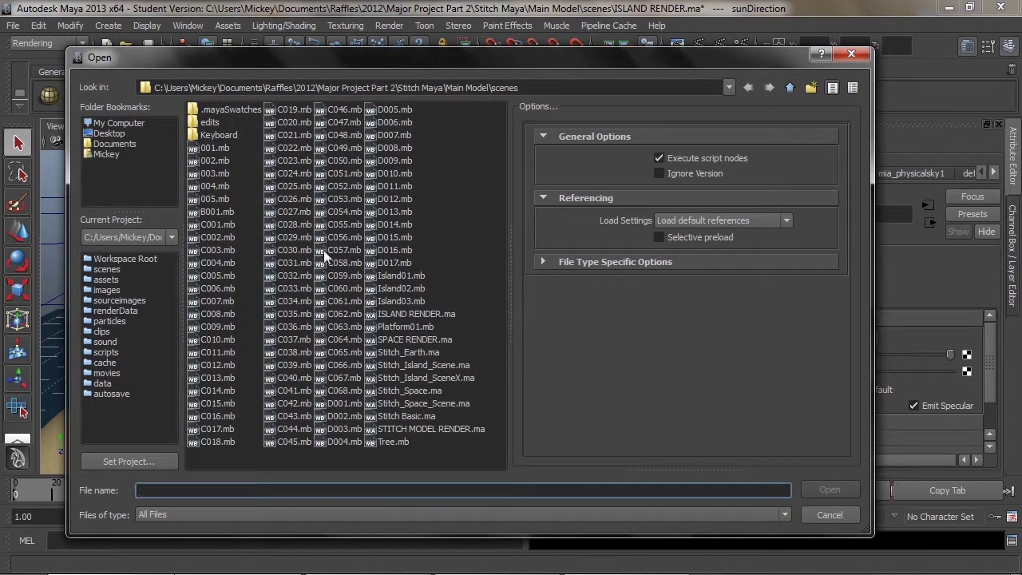
left_click(412, 342)
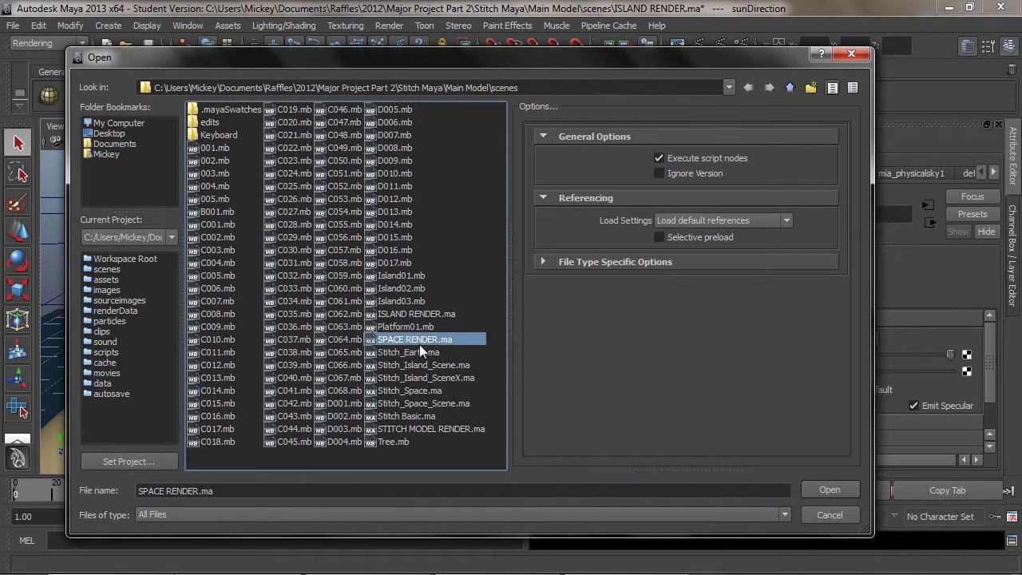
left_click(853, 490)
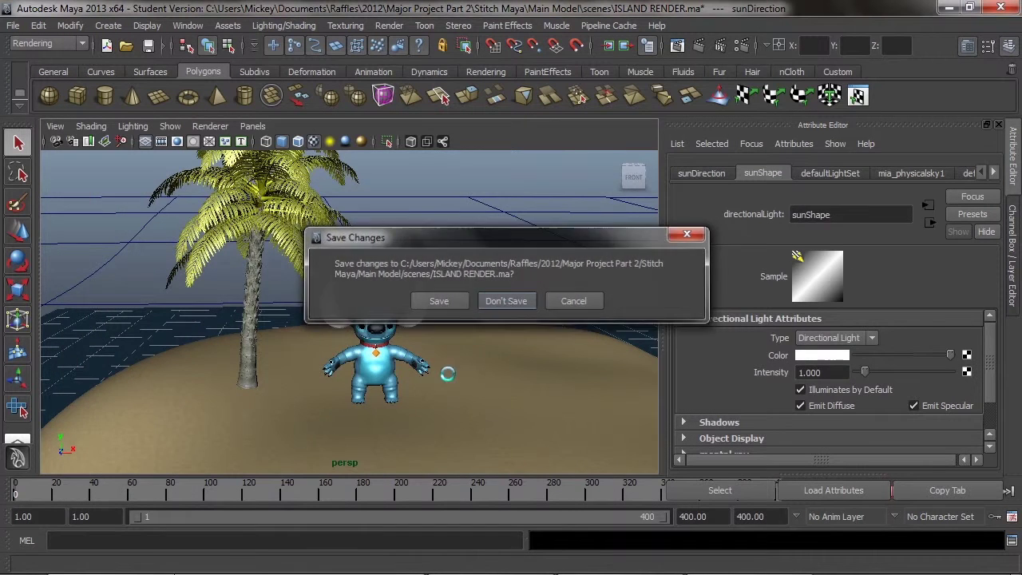
left_click(506, 300)
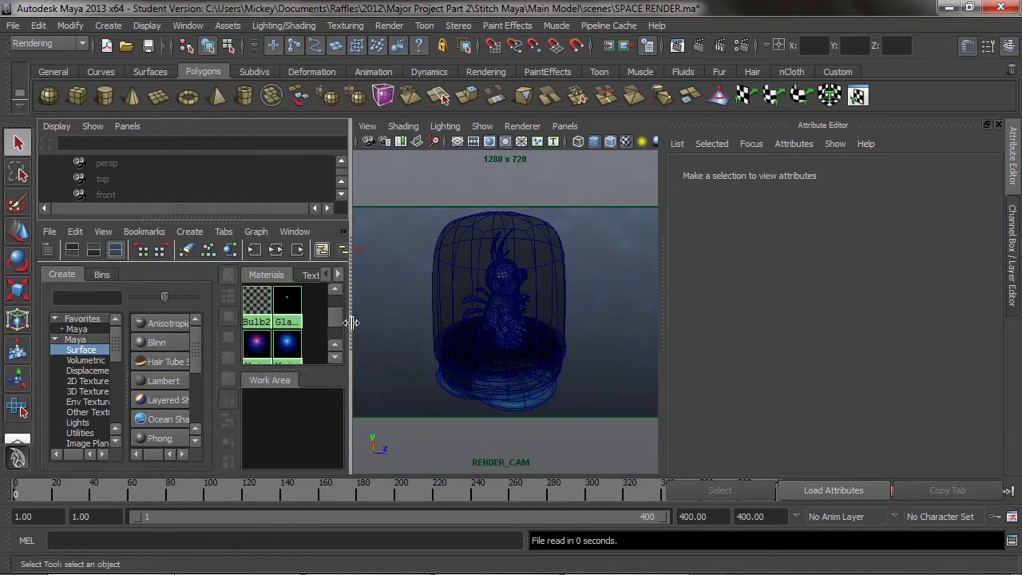
Widen the viewport over the Outliner and Hypershade panels and switch it to the persp camera.
left_click_drag(350, 322, 38, 322)
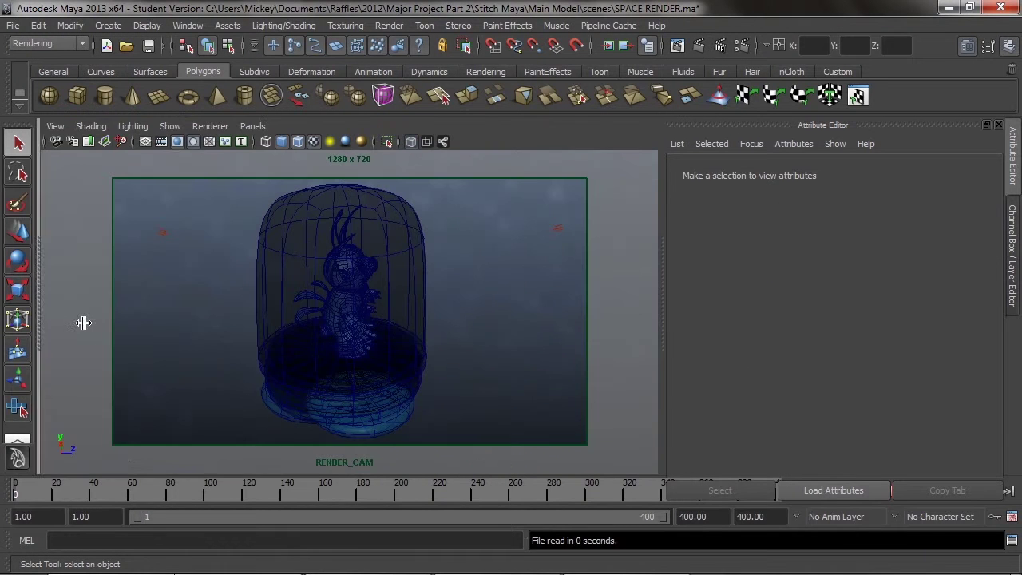
left_click(252, 126)
mouse_move(319, 142)
left_click(394, 157)
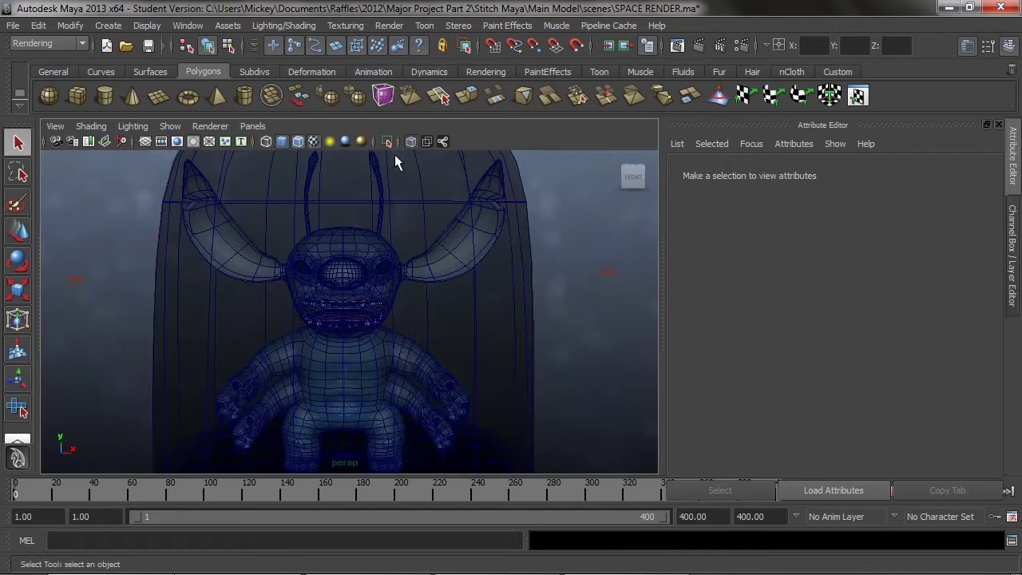
Select the Spacecube surrounding the scene and display it without smoothing.
scroll(395, 295, "down", 5)
scroll(394, 296, "up", 10)
scroll(394, 302, "down", 5)
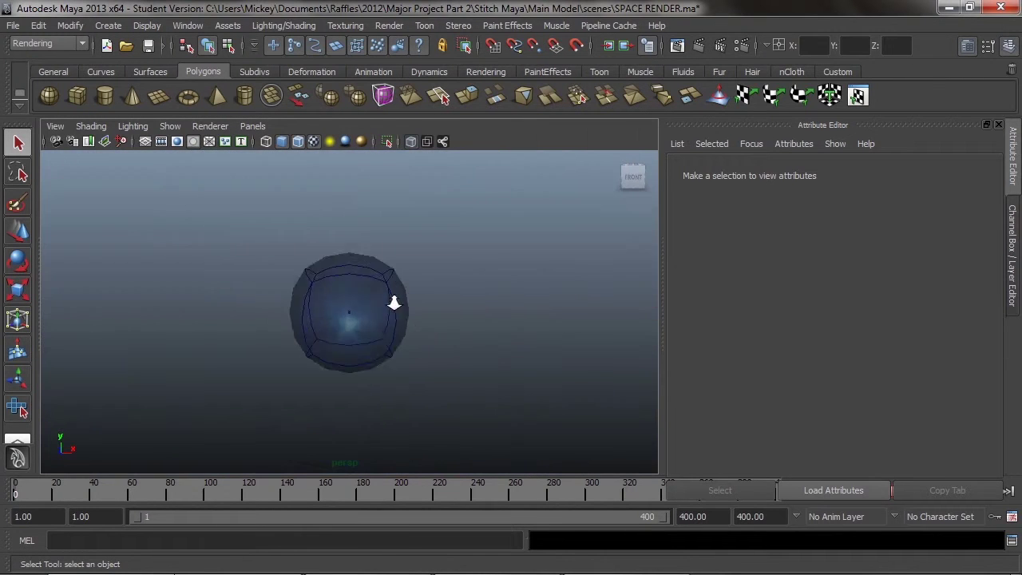
scroll(351, 319, "up", 4)
left_click_drag(351, 319, 378, 336, "alt")
left_click(378, 335)
key("1")
Examine the Spacecube from outside and inside, including its space texture and the domed figure within it.
left_click_drag(329, 370, 237, 367, "alt")
scroll(436, 395, "down", 3)
scroll(346, 388, "up", 3)
right_click_drag(237, 367, 370, 342, "alt")
left_click_drag(370, 342, 328, 359, "alt")
right_click_drag(327, 360, 203, 351, "alt")
left_click_drag(301, 364, 377, 340, "alt")
right_click_drag(377, 341, 445, 338, "alt")
left_click_drag(444, 338, 352, 336, "alt")
left_click_drag(269, 355, 343, 333, "alt")
scroll(255, 328, "down", 5)
right_click_drag(292, 284, 492, 328, "alt")
left_click_drag(370, 336, 199, 321, "alt")
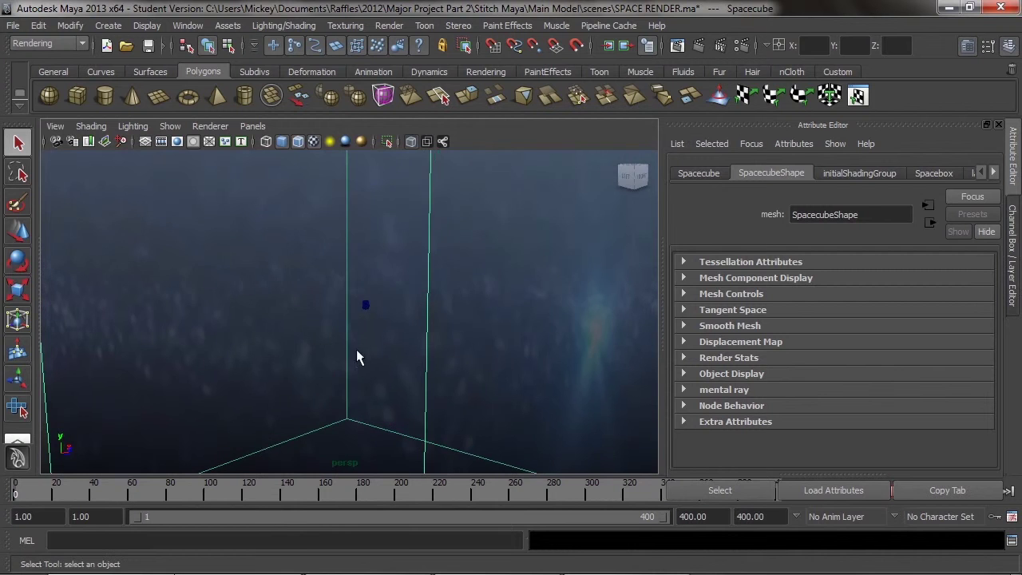
left_click_drag(315, 372, 477, 354, "alt")
right_click_drag(476, 354, 564, 372, "alt")
middle_click_drag(311, 360, 252, 360, "alt")
right_click_drag(303, 359, 631, 341, "alt")
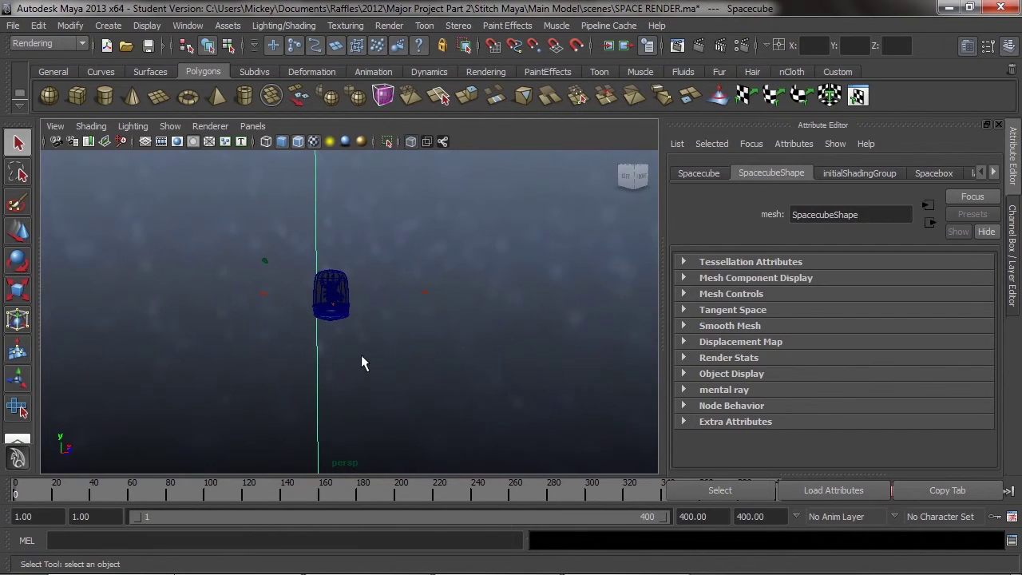
Focus the view on the glass dome and delete the render camera beside it.
left_click(332, 314)
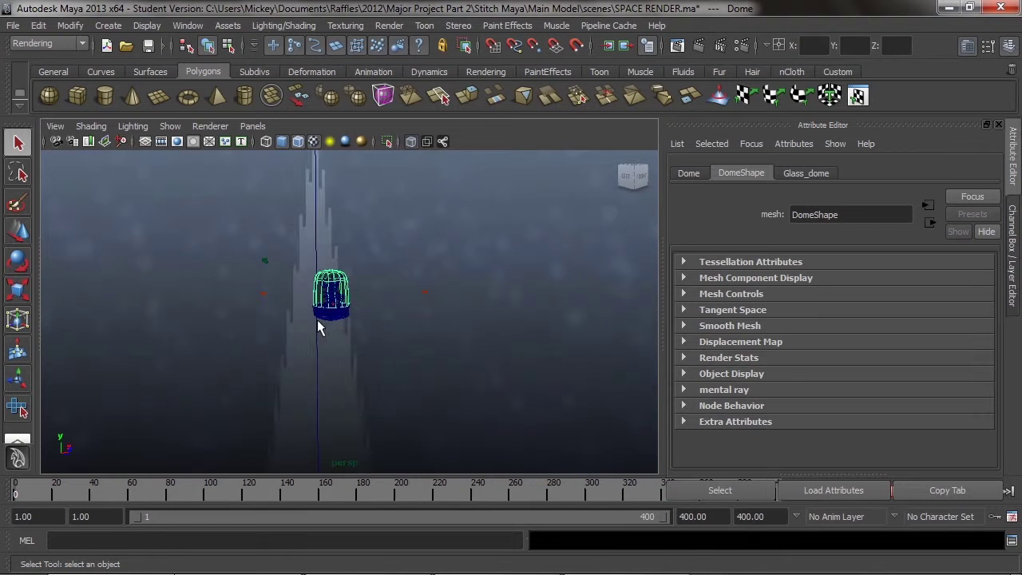
key("f")
scroll(343, 328, "down", 5)
left_click_drag(305, 361, 585, 359, "alt")
left_click_drag(513, 267, 498, 324, "alt")
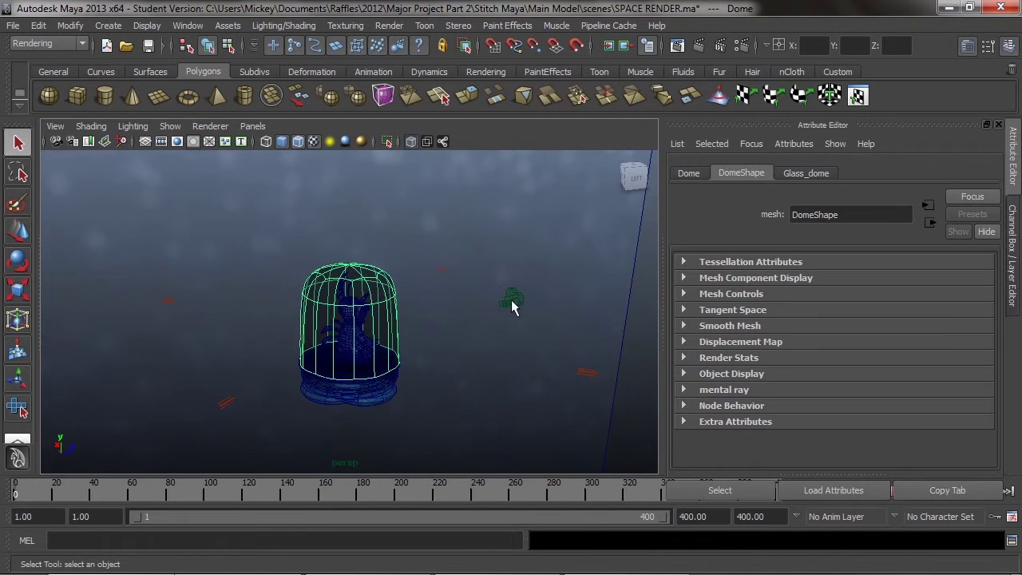
left_click(513, 299)
key("Delete")
left_click_drag(480, 394, 338, 381, "alt")
right_click_drag(337, 380, 386, 376, "alt")
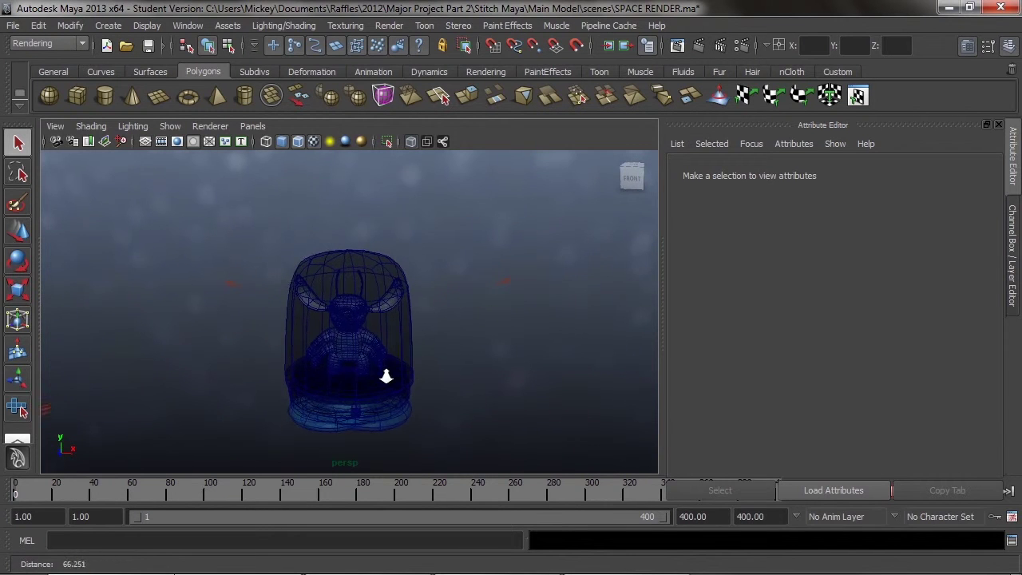
left_click_drag(374, 399, 407, 375, "alt")
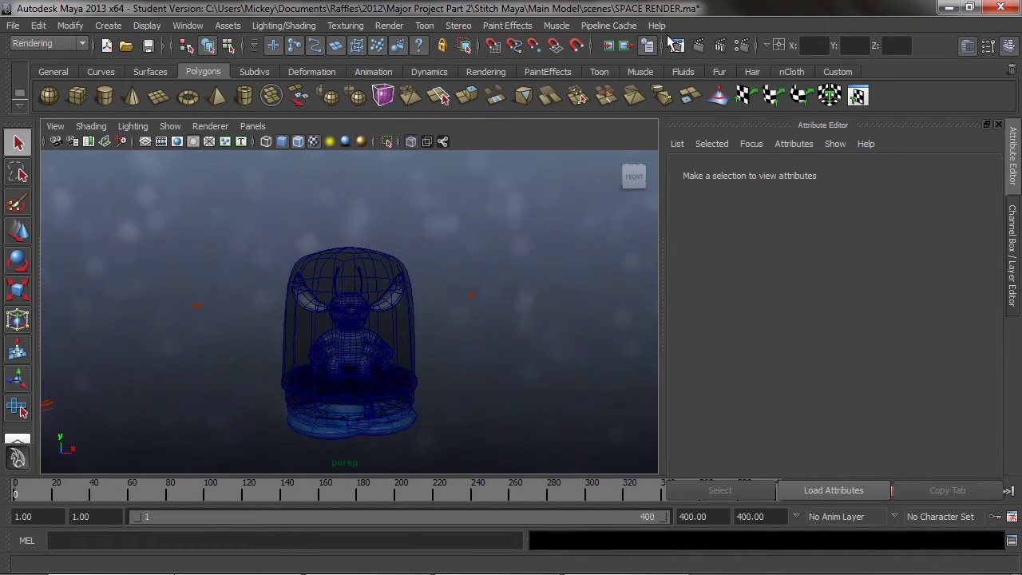
Set the render image size preset to 640x480 and the renderable camera to persp, and close the settings.
left_click(741, 46)
left_click_drag(597, 220, 621, 449)
left_click(433, 317)
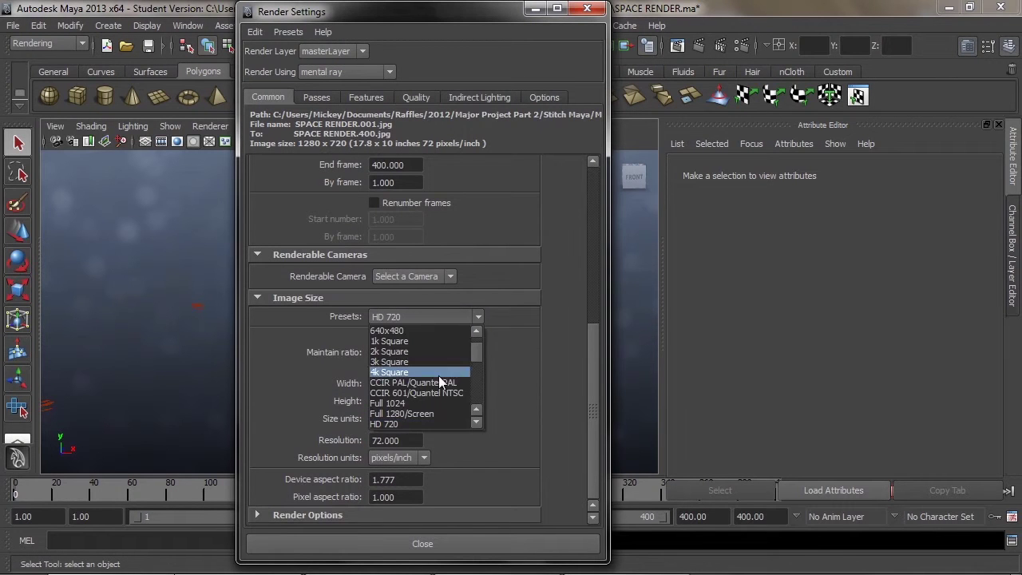
left_click(435, 330)
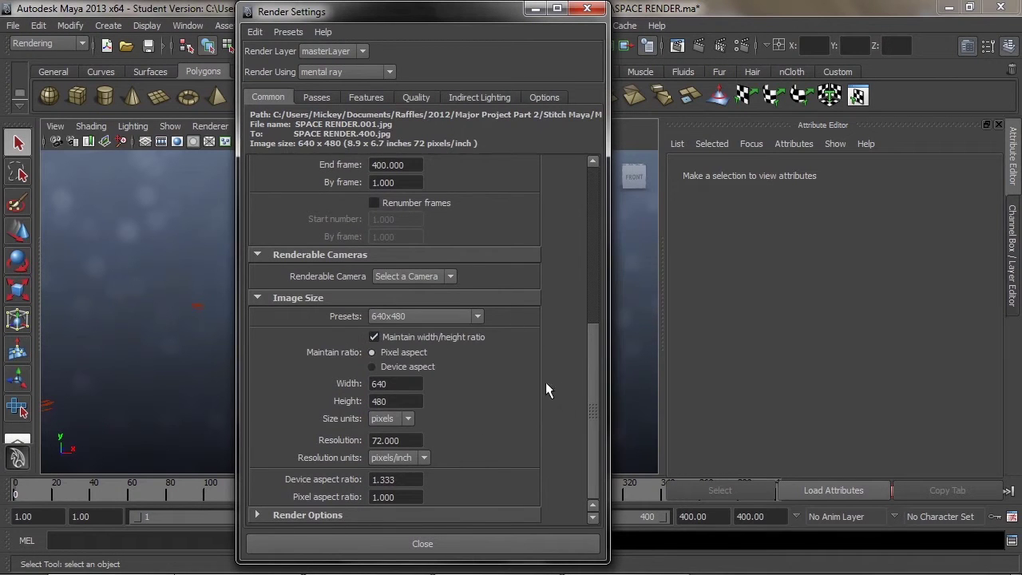
left_click(441, 281)
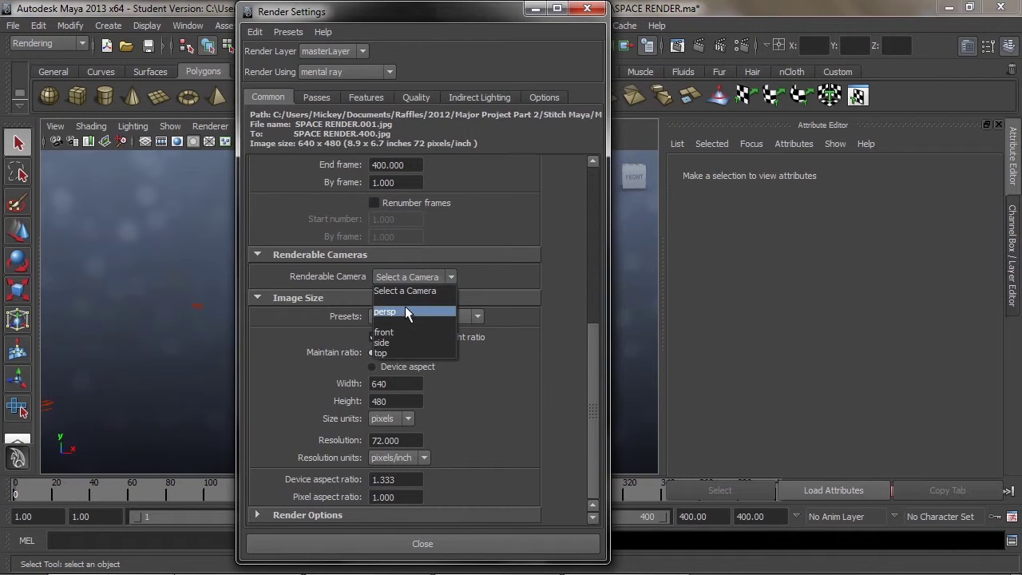
left_click(405, 312)
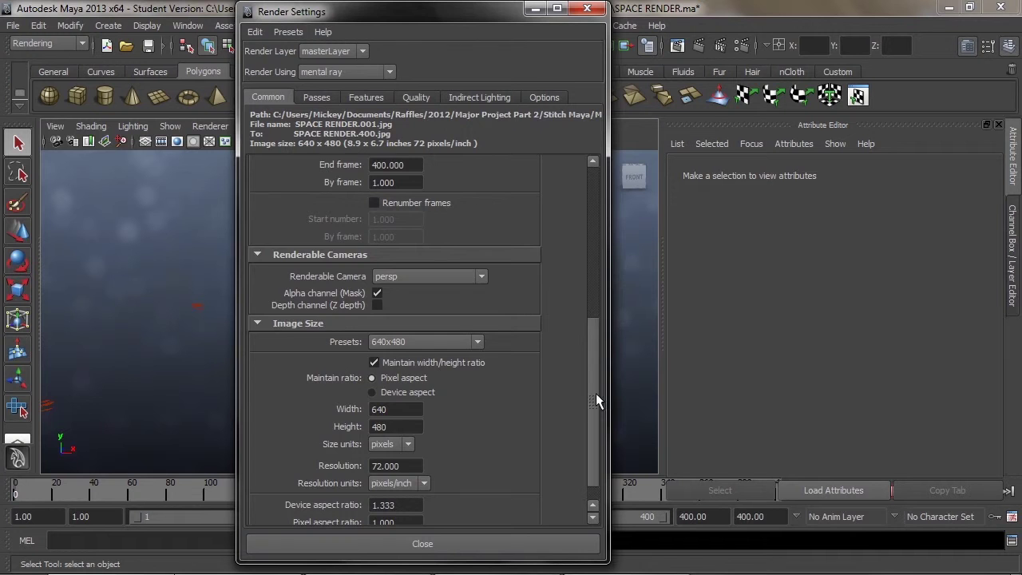
left_click_drag(596, 393, 562, 185)
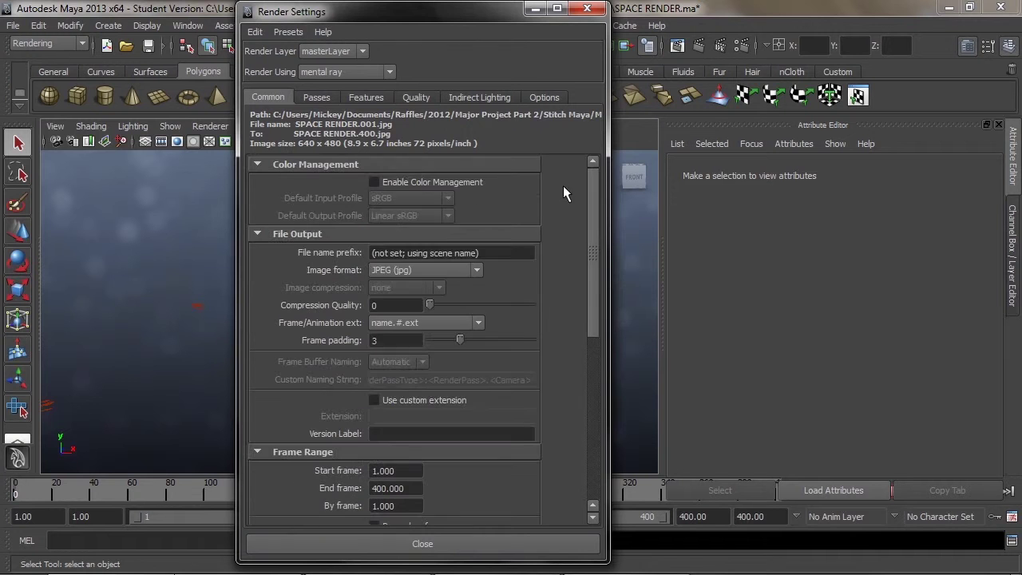
left_click(472, 541)
Select the glass dome and compose a slightly raised, angled perspective view of it.
scroll(404, 370, "up", 2)
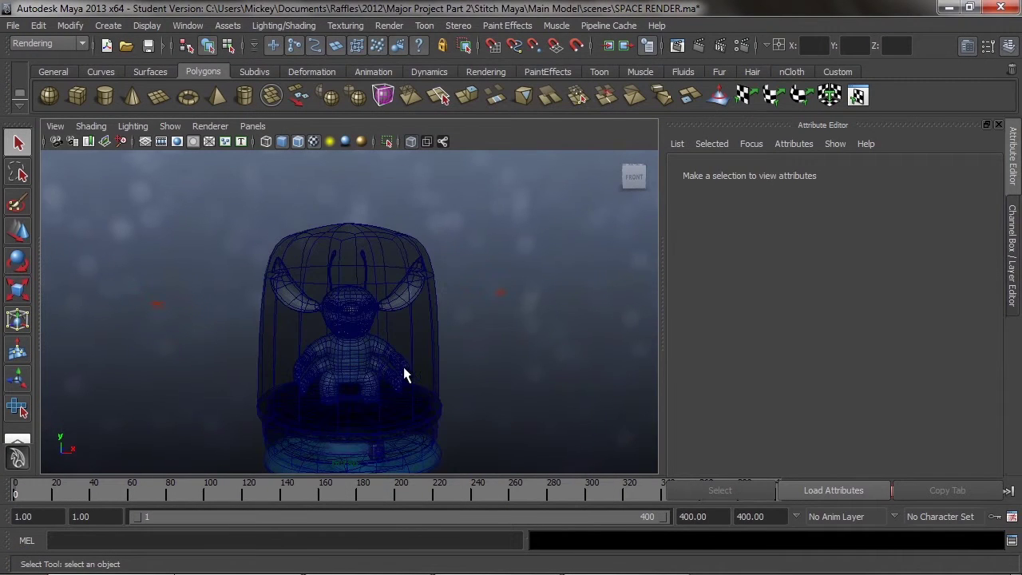
left_click(459, 345)
scroll(437, 364, "down", 3)
scroll(433, 369, "up", 3)
left_click_drag(431, 372, 338, 342, "alt")
left_click(369, 346)
mouse_move(337, 343)
right_mouse_down("alt")
mouse_move(383, 335)
mouse_move(326, 365)
mouse_move(356, 350)
right_mouse_up("alt")
middle_click_drag(356, 350, 399, 331, "alt")
left_click_drag(399, 330, 342, 360, "alt")
middle_click_drag(343, 360, 388, 346, "alt")
right_click_drag(383, 347, 329, 347, "alt")
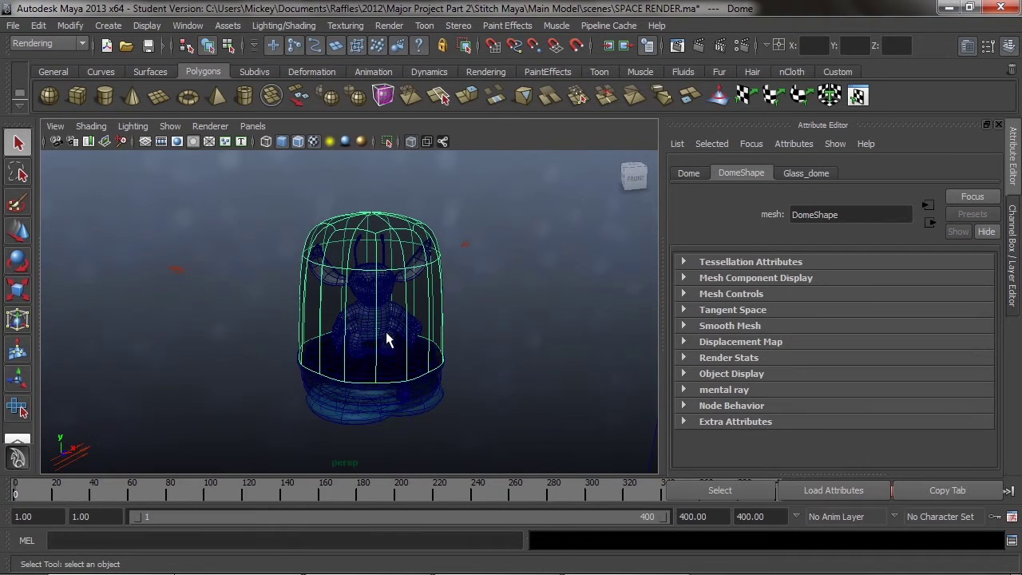
Turn on the resolution gate for the persp camera and center the dome within the frame.
left_click(252, 126)
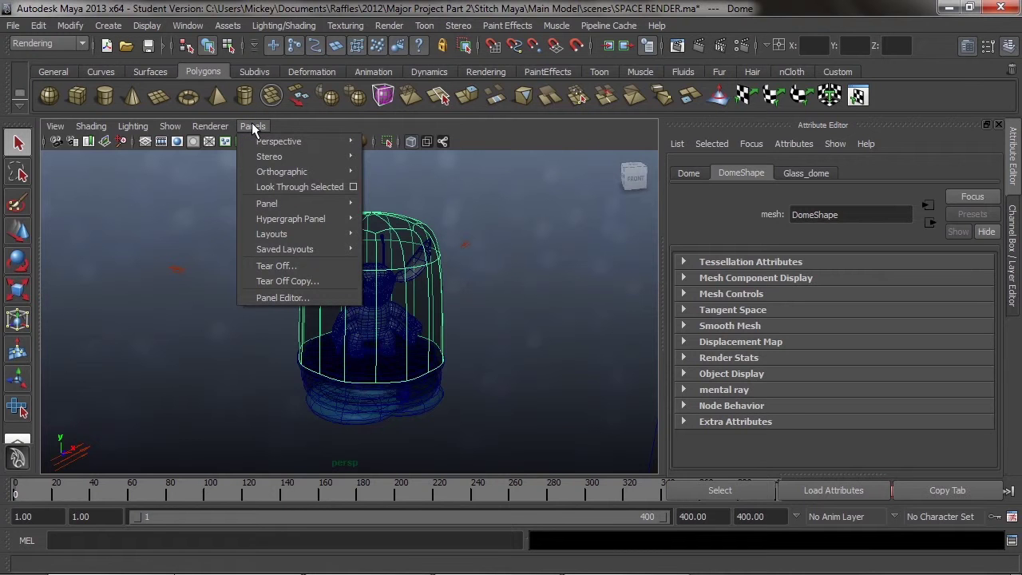
mouse_move(65, 126)
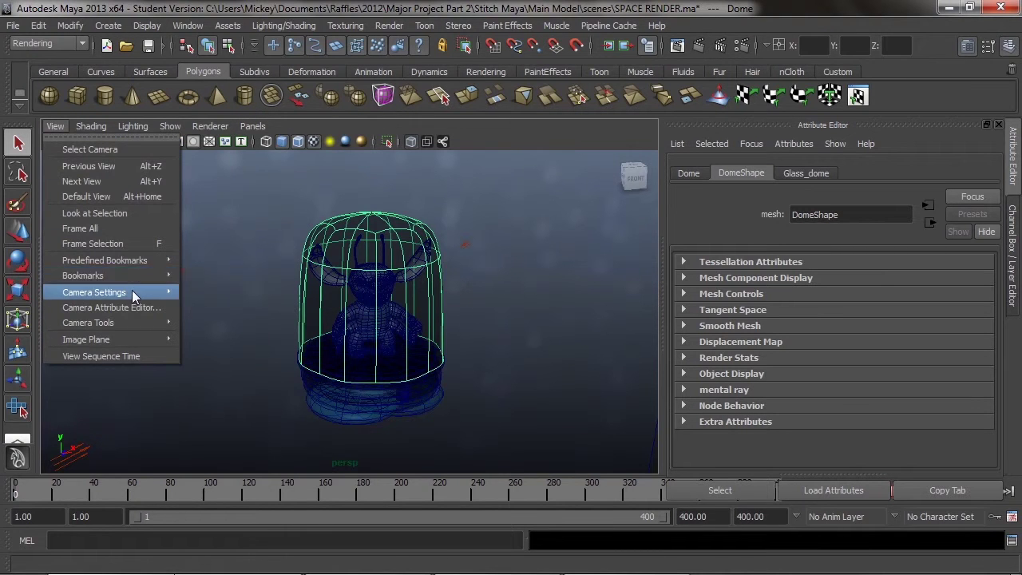
mouse_move(133, 292)
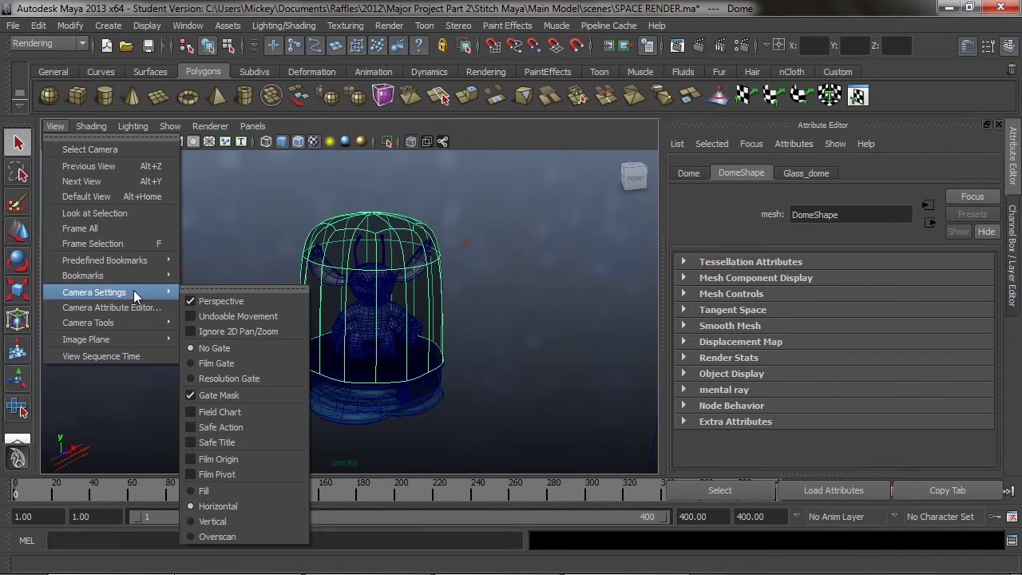
left_click(236, 373)
scroll(413, 313, "down", 4)
scroll(413, 303, "up", 4)
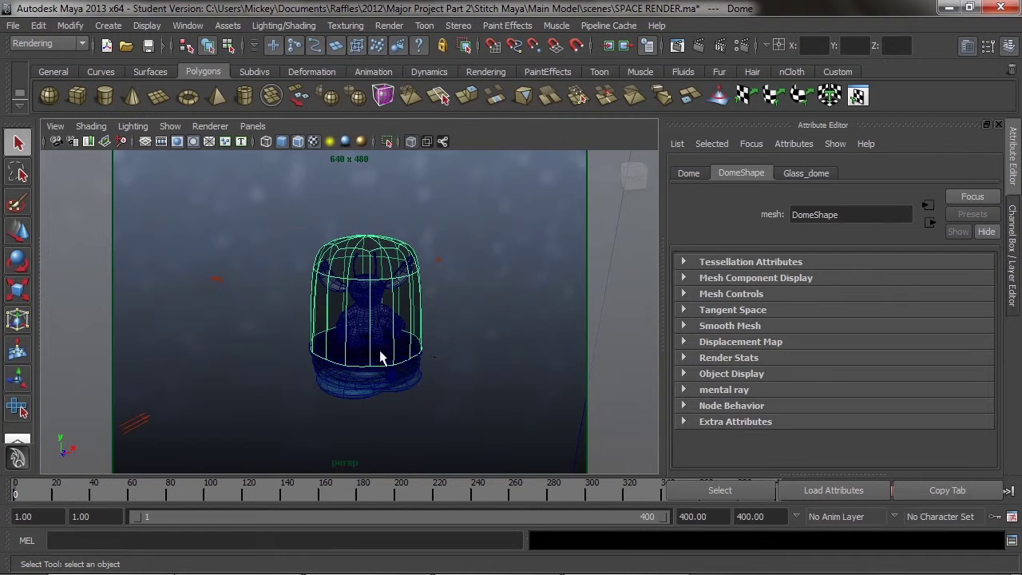
right_click_drag(333, 351, 375, 350, "alt")
middle_click_drag(390, 344, 379, 342, "alt")
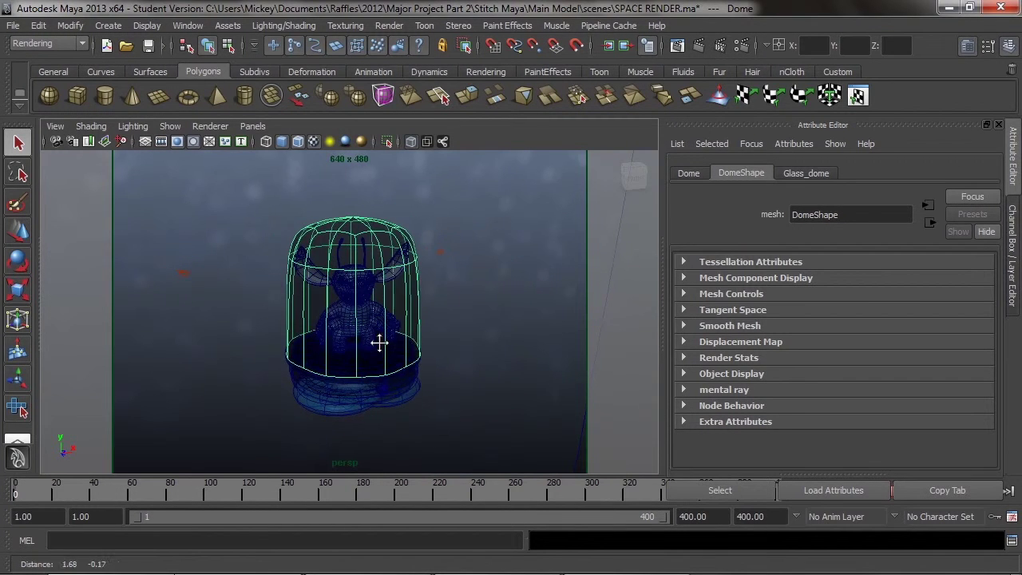
Recompose the persp view as a closer three-quarter shot of the dome, centered within the resolution gate.
right_click_drag(365, 350, 389, 353, "alt")
middle_click_drag(368, 353, 380, 352, "alt")
right_click_drag(438, 350, 410, 340, "alt")
left_click_drag(410, 340, 367, 332, "alt")
right_click_drag(366, 332, 452, 324, "alt")
mouse_move(452, 324)
middle_mouse_down("alt")
mouse_move(429, 338)
mouse_move(444, 333)
middle_mouse_up("alt")
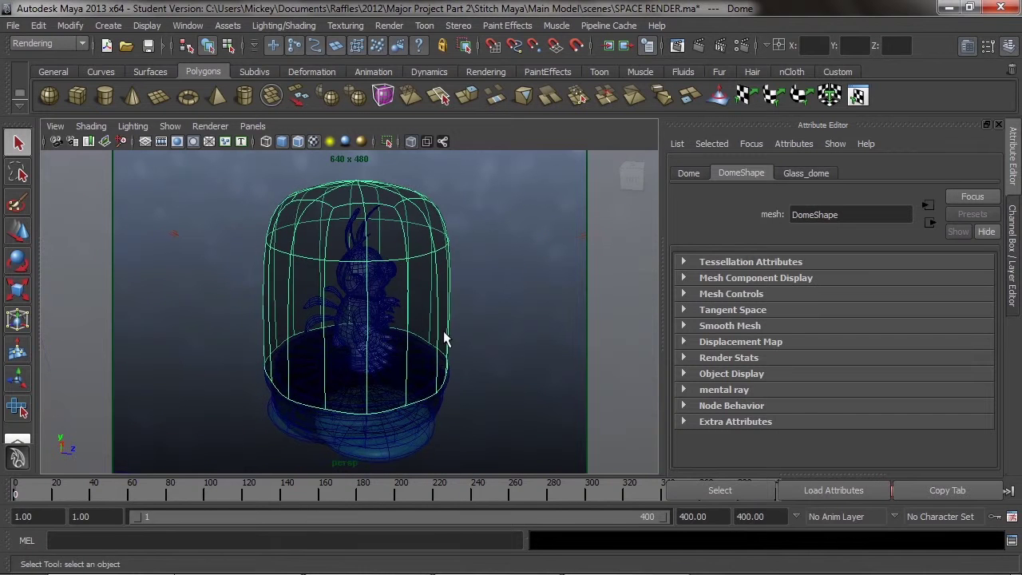
right_click_drag(444, 338, 423, 269, "alt")
left_click_drag(424, 269, 338, 326, "alt")
middle_click_drag(337, 327, 392, 312, "alt")
mouse_move(392, 312)
left_mouse_down("alt")
mouse_move(365, 314)
mouse_move(355, 338)
mouse_move(392, 331)
left_mouse_up("alt")
middle_click_drag(392, 330, 382, 315, "alt")
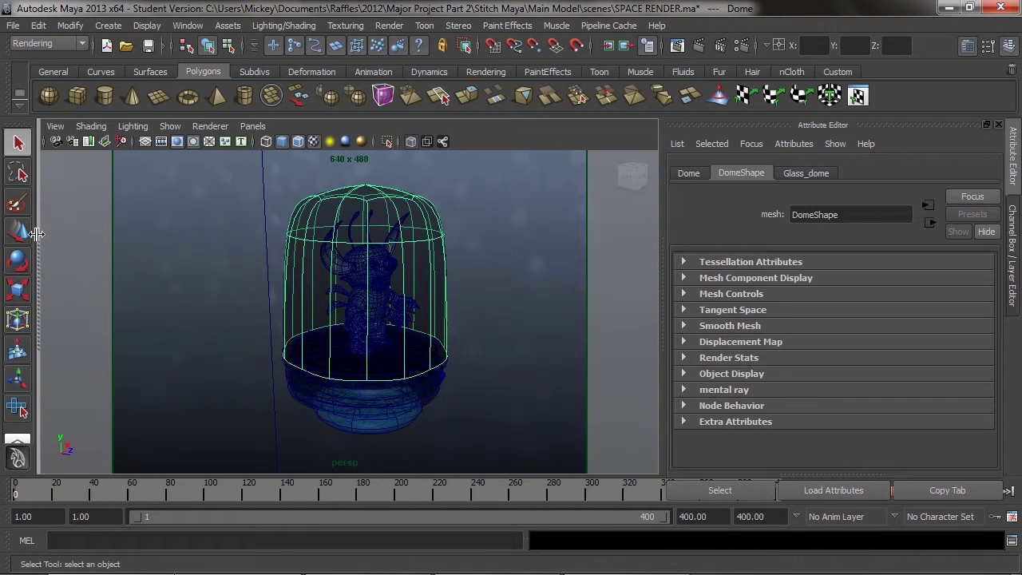
Select Stitch_Space1:Main_Model in the scene hierarchy and keep the viewport looking through persp.
key("space")
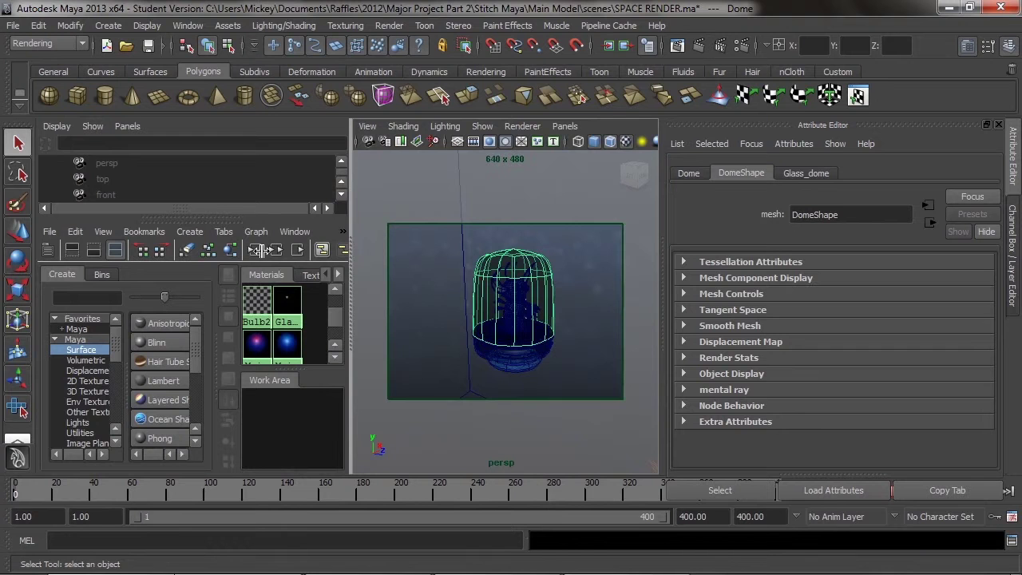
left_click(343, 194)
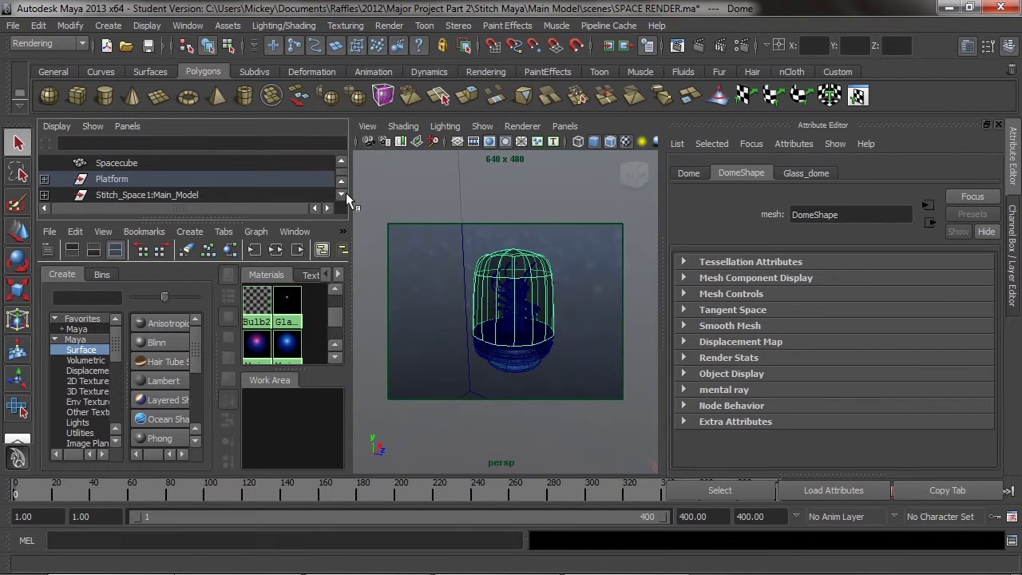
left_click(149, 194)
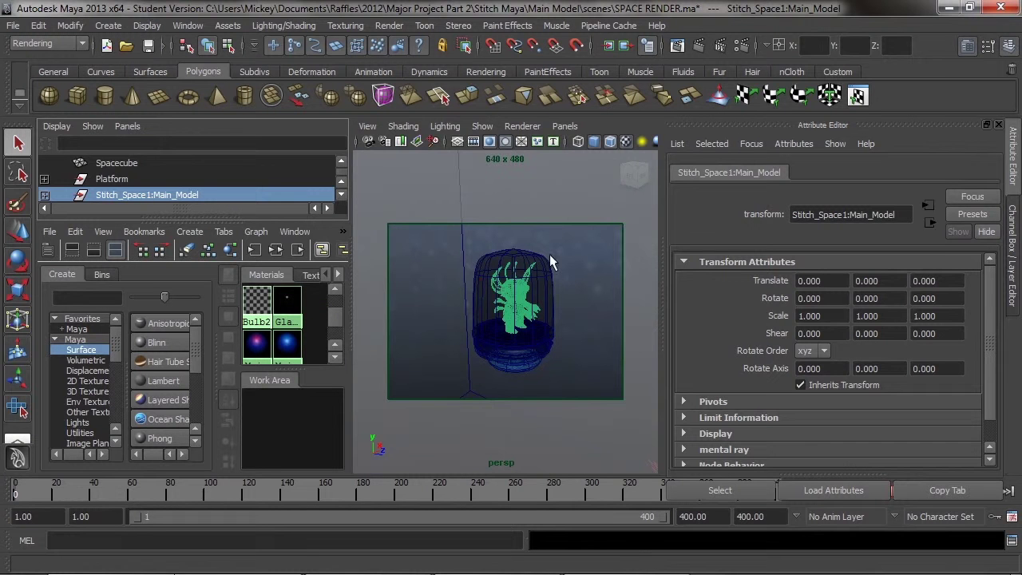
left_click(575, 124)
mouse_move(580, 141)
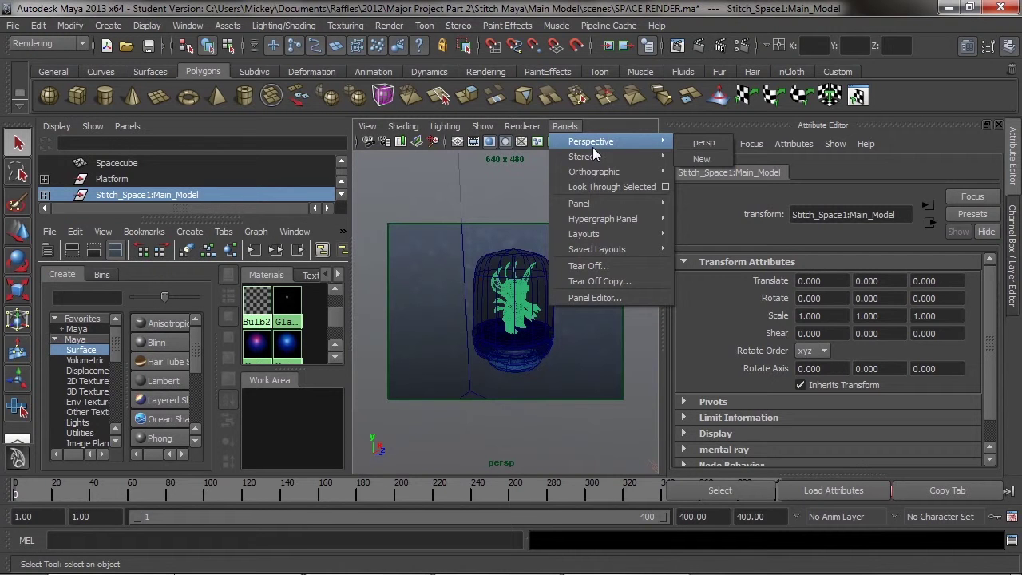
left_click(703, 144)
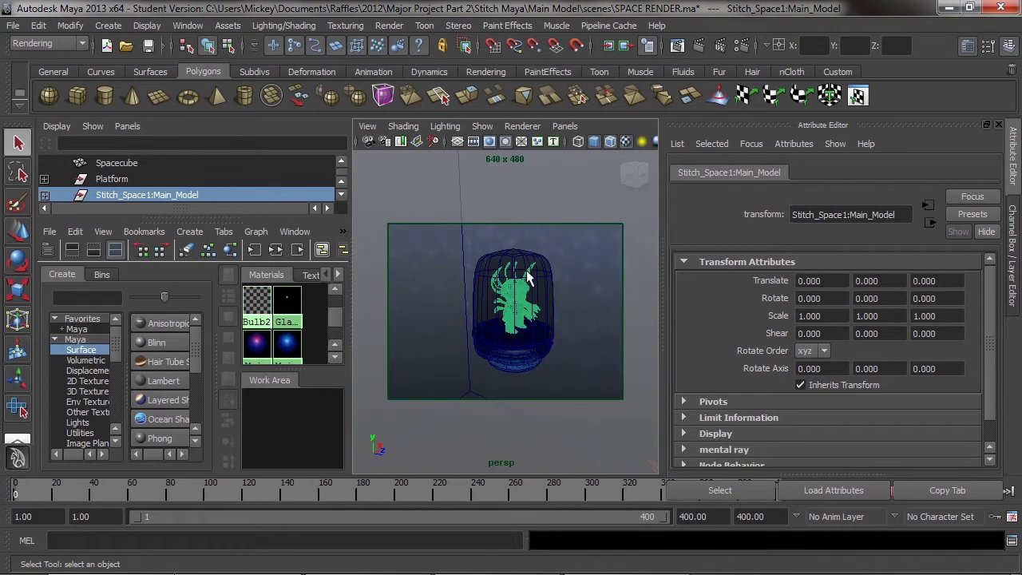
left_click_drag(353, 256, 349, 255)
key("space")
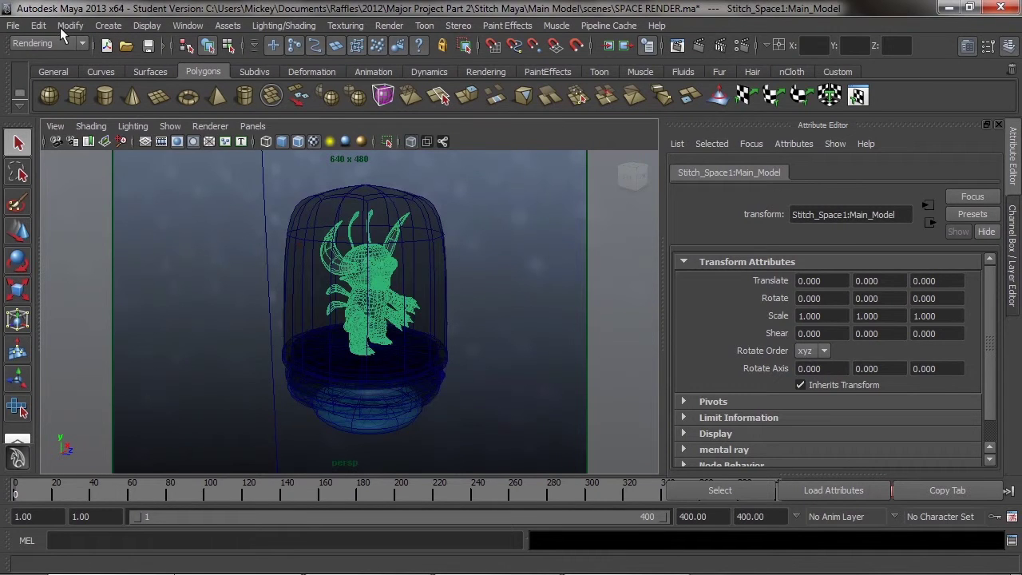
Create a clockwise 400-frame animation turntable around the selected Stitch model.
left_click(75, 43)
left_click(48, 58)
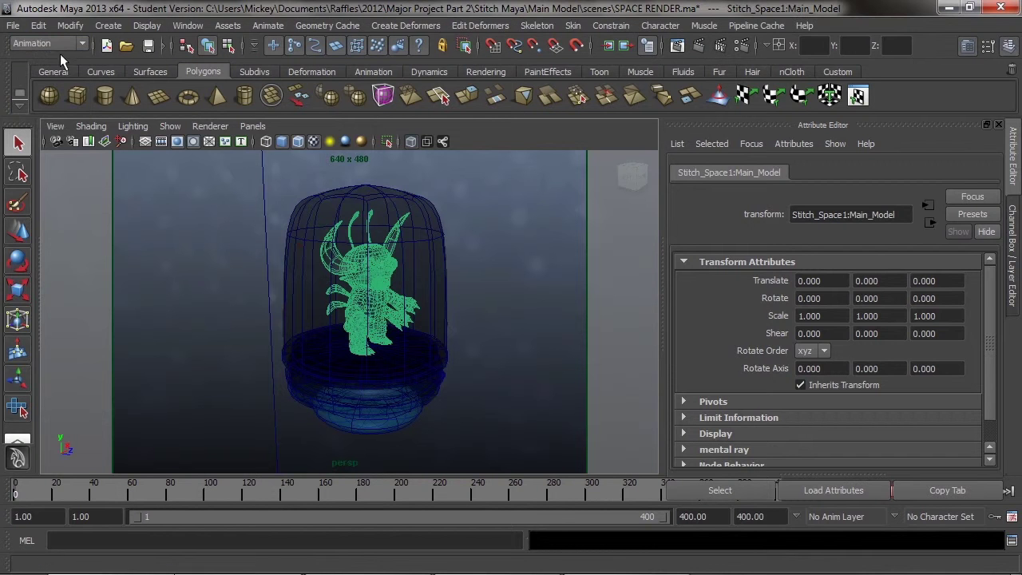
left_click(266, 25)
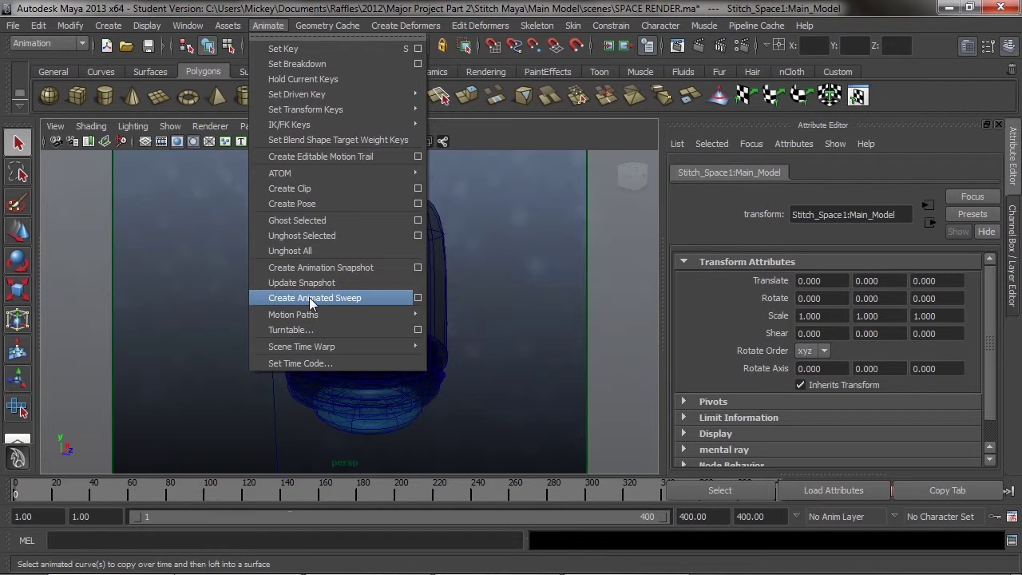
left_click(417, 330)
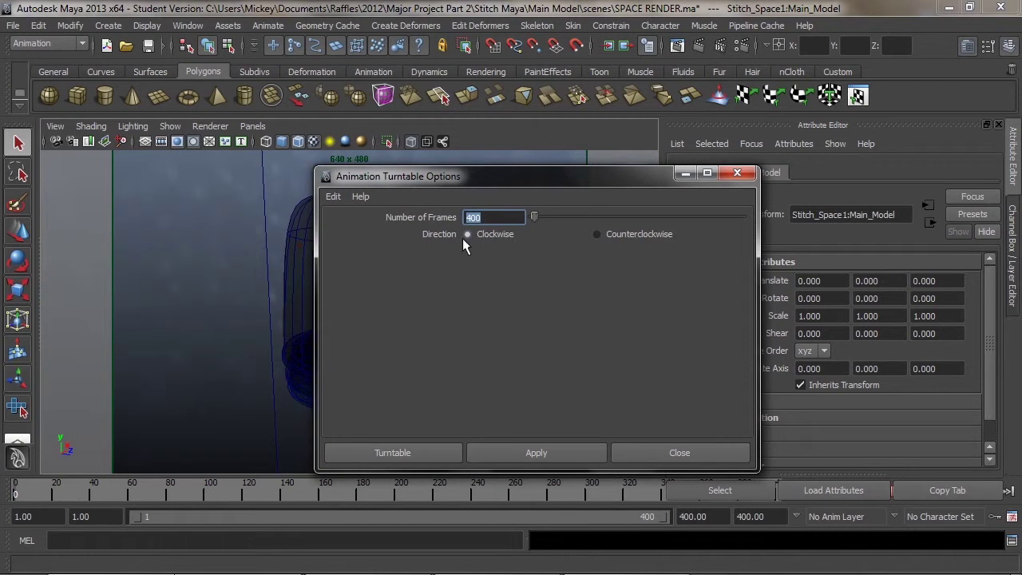
left_click_drag(518, 174, 393, 144)
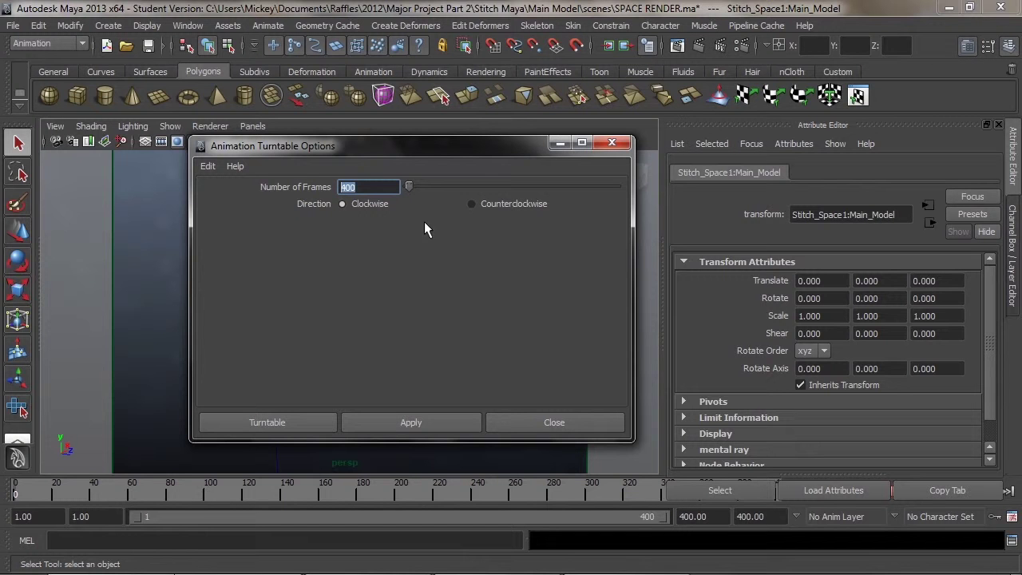
left_click(425, 416)
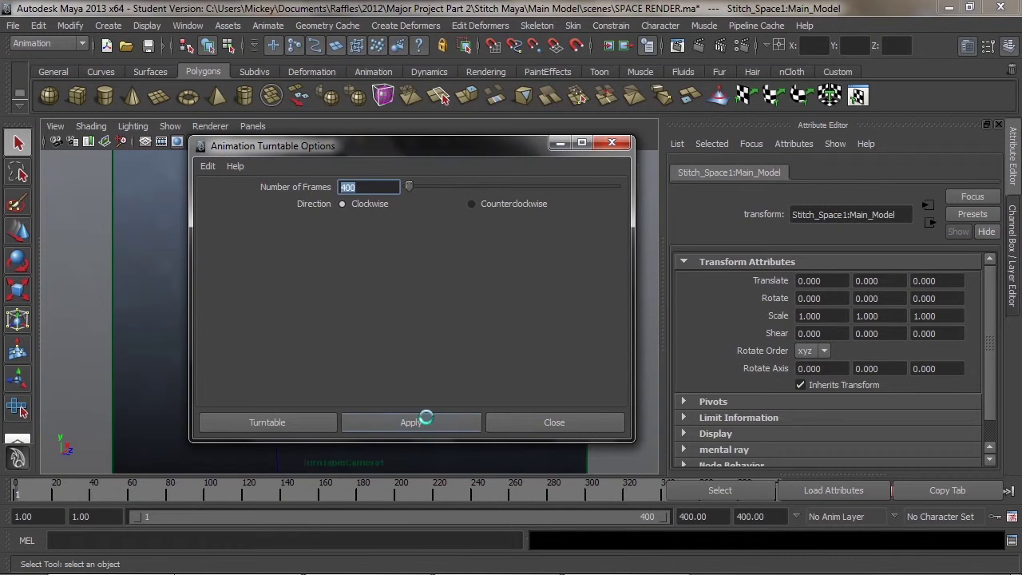
left_click(535, 417)
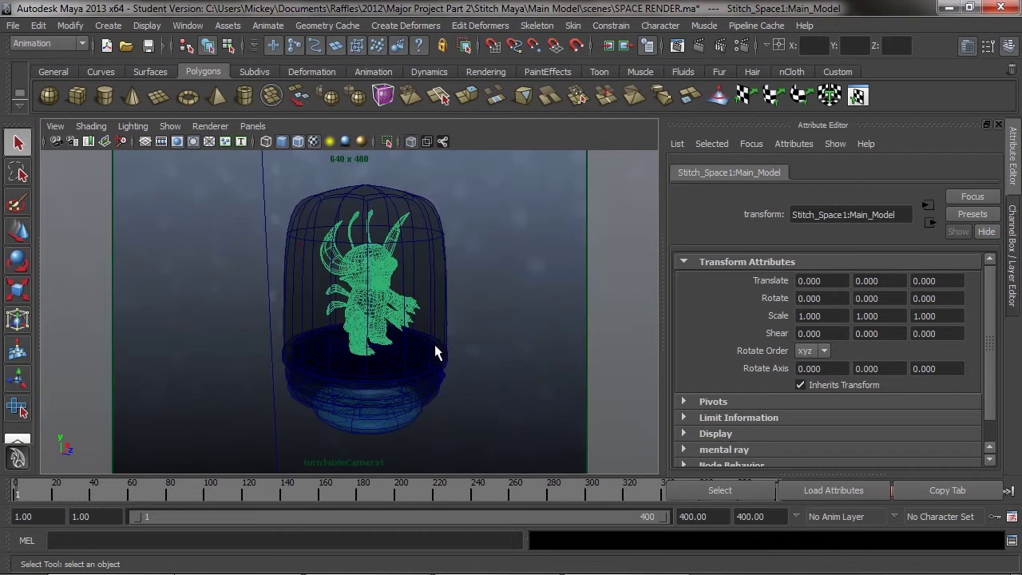
Compare the views through turnTableCamera1 and persp, orbiting the persp view away from the dome.
left_click(252, 127)
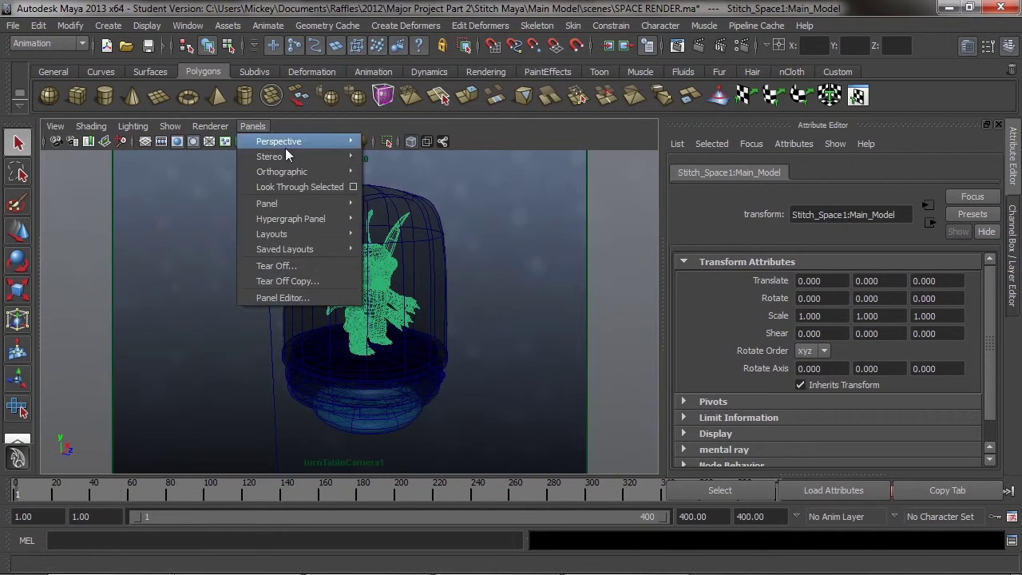
mouse_move(327, 146)
left_click(413, 157)
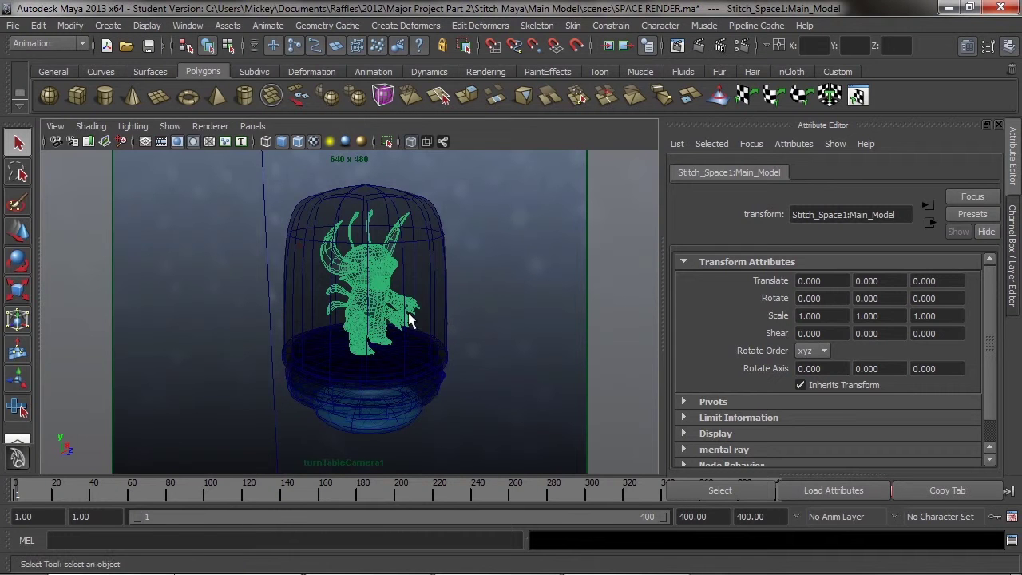
left_click(244, 126)
mouse_move(343, 145)
left_click(389, 139)
left_click_drag(416, 321, 319, 140, "alt")
left_click(252, 126)
mouse_move(320, 147)
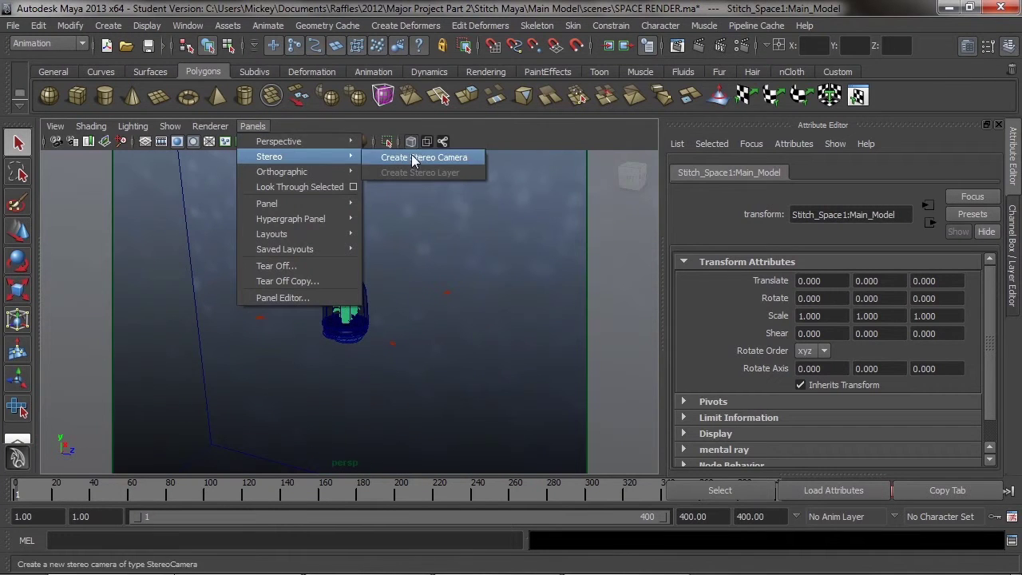
left_click(411, 157)
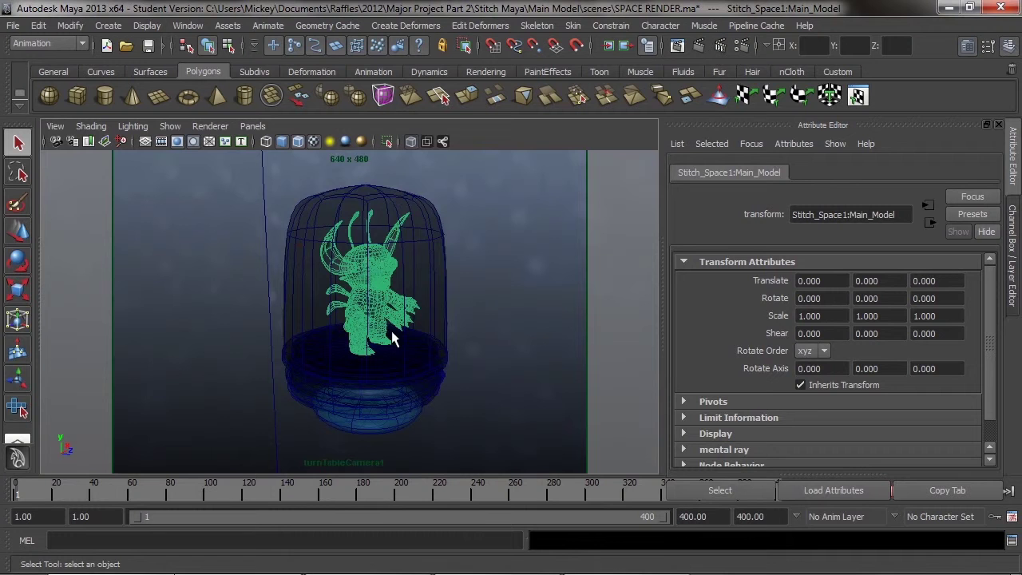
Look through persp and examine the dome and its surrounding space cube from different distances.
left_click(253, 126)
mouse_move(302, 141)
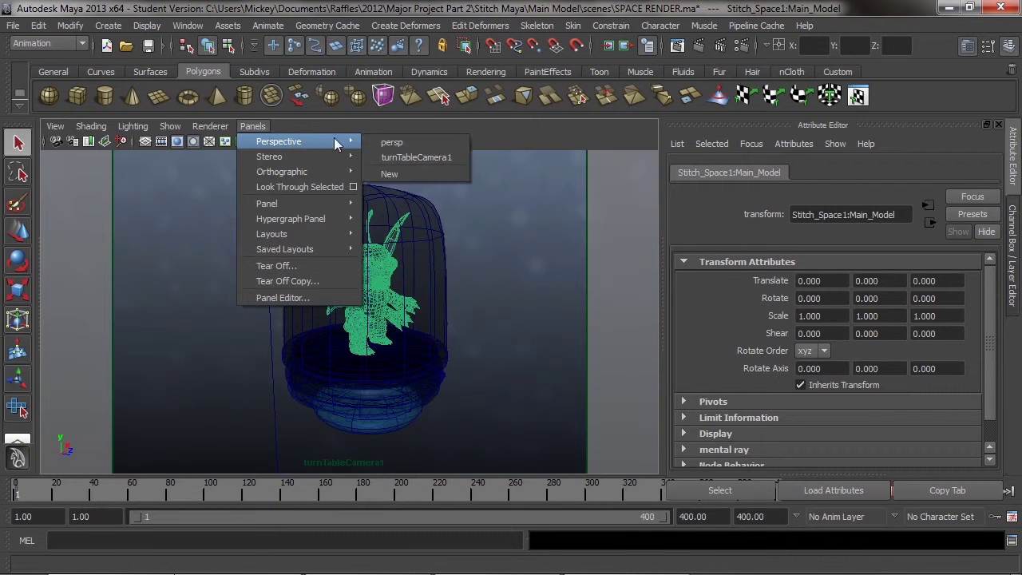
left_click(389, 142)
middle_click_drag(336, 341, 472, 310, "alt")
scroll(368, 298, "down", 8)
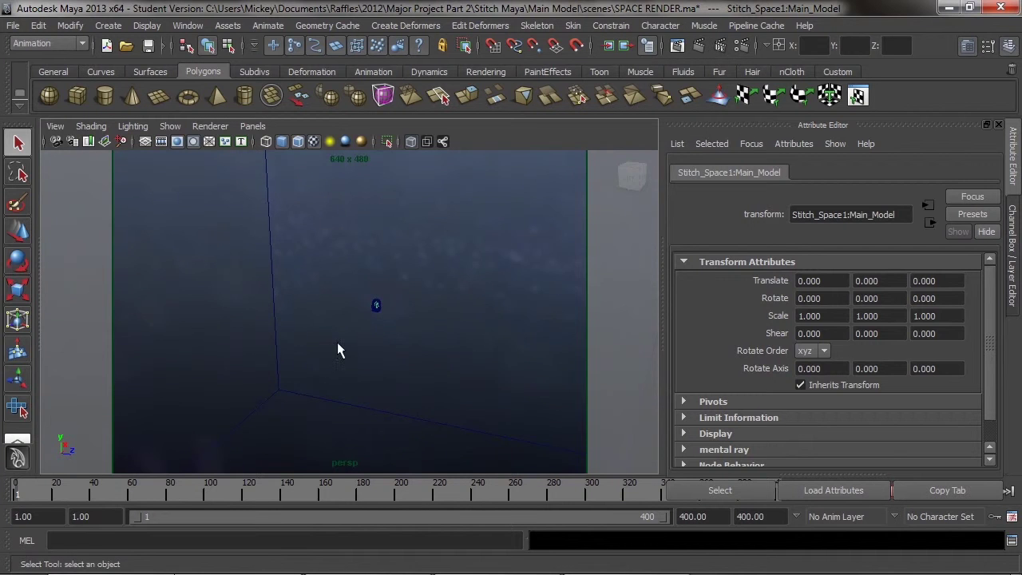
scroll(365, 338, "up", 4)
middle_click_drag(338, 346, 479, 300, "alt")
scroll(479, 300, "up", 5)
scroll(244, 312, "up", 3)
middle_click_drag(375, 294, 558, 310, "alt")
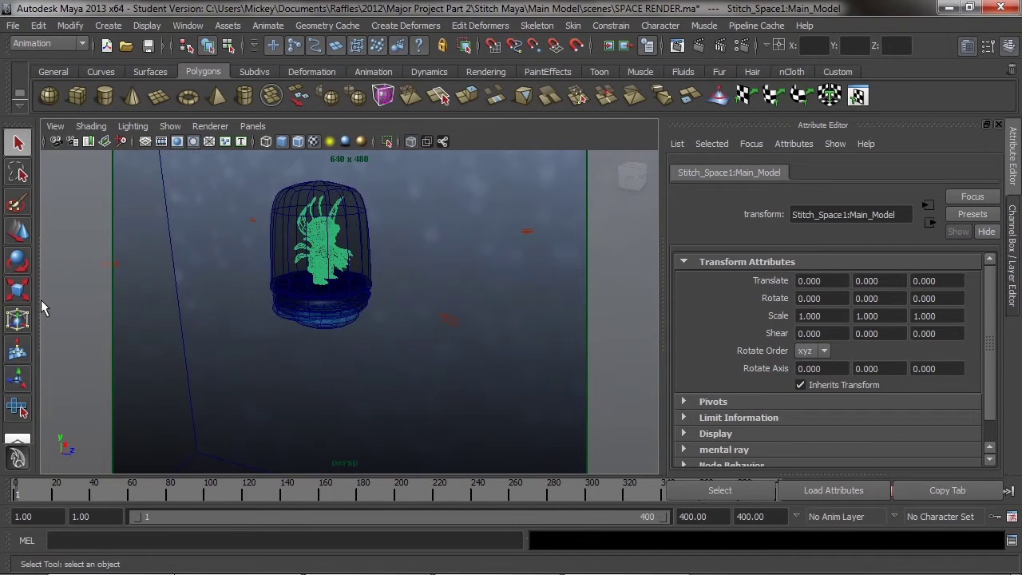
Look through turnTableCamera1 with the scene hierarchy shown, and scrub the timeline to preview the turntable rotation.
left_click_drag(37, 300, 311, 312)
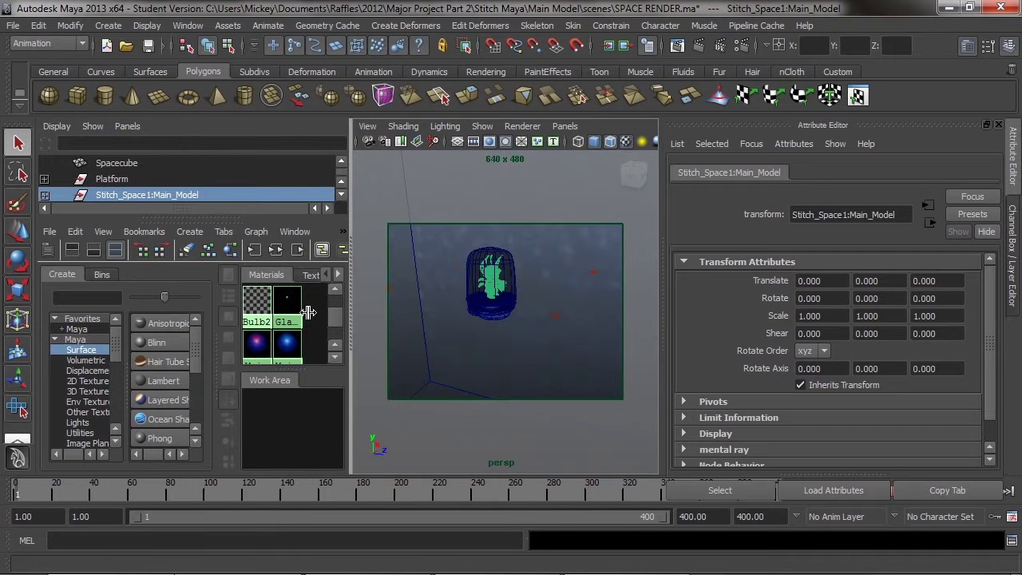
left_click(571, 126)
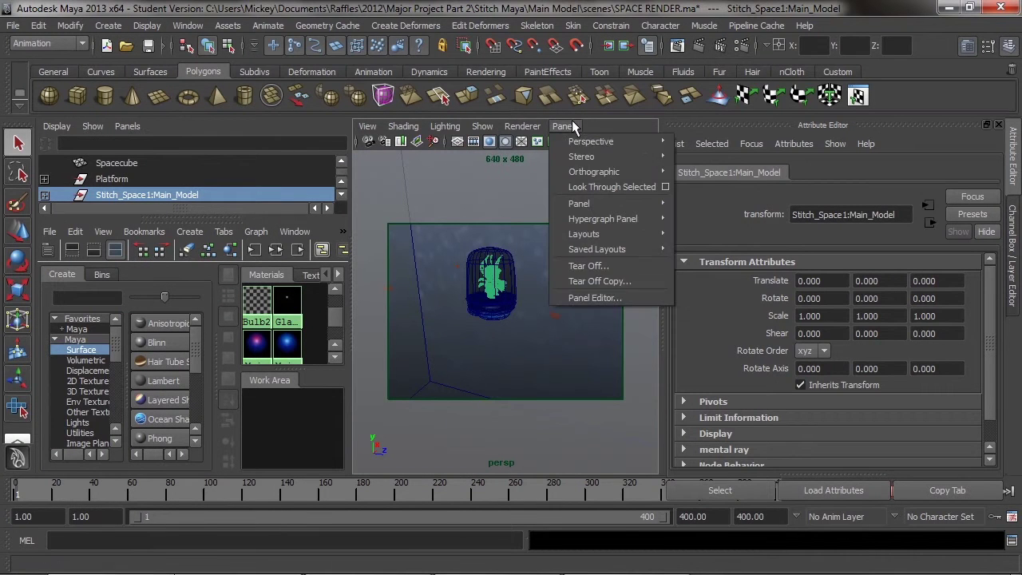
mouse_move(638, 139)
left_click(710, 155)
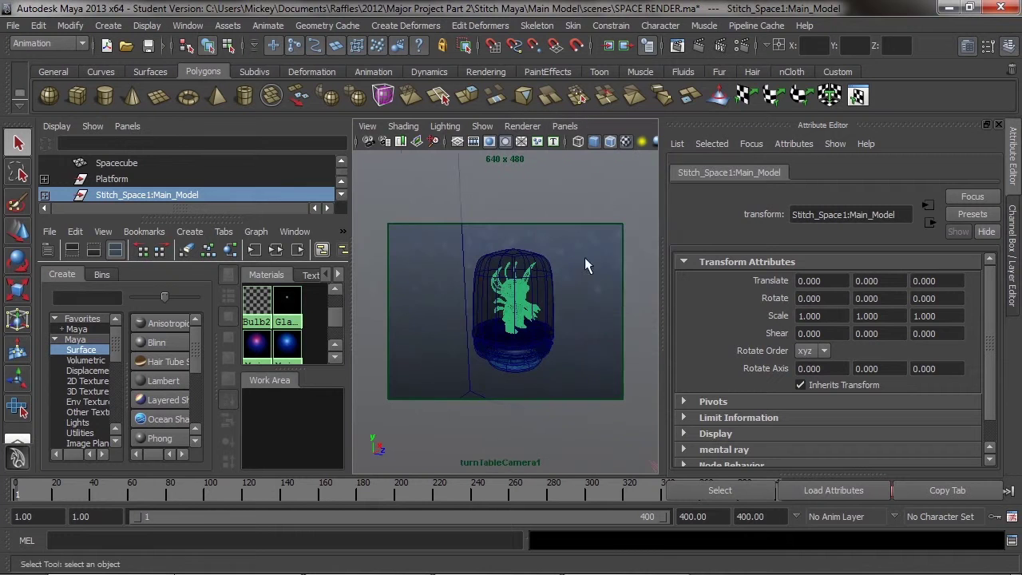
mouse_move(27, 489)
left_mouse_down()
mouse_move(332, 490)
mouse_move(605, 515)
mouse_move(796, 500)
left_mouse_up()
left_click_drag(688, 529, 3, 511)
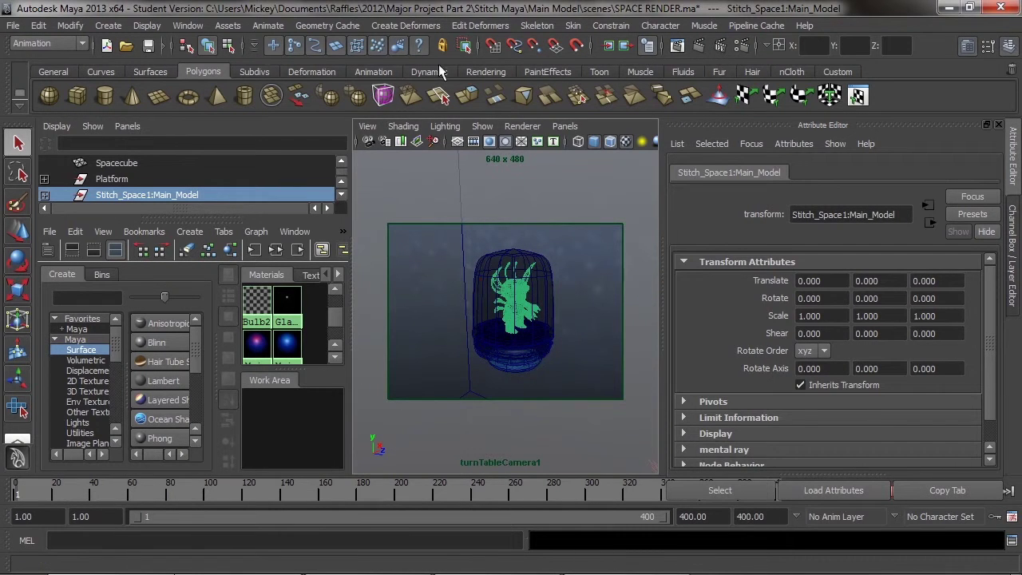
Rename the turntable camera inside group2 to Render_cam.
left_click(741, 46)
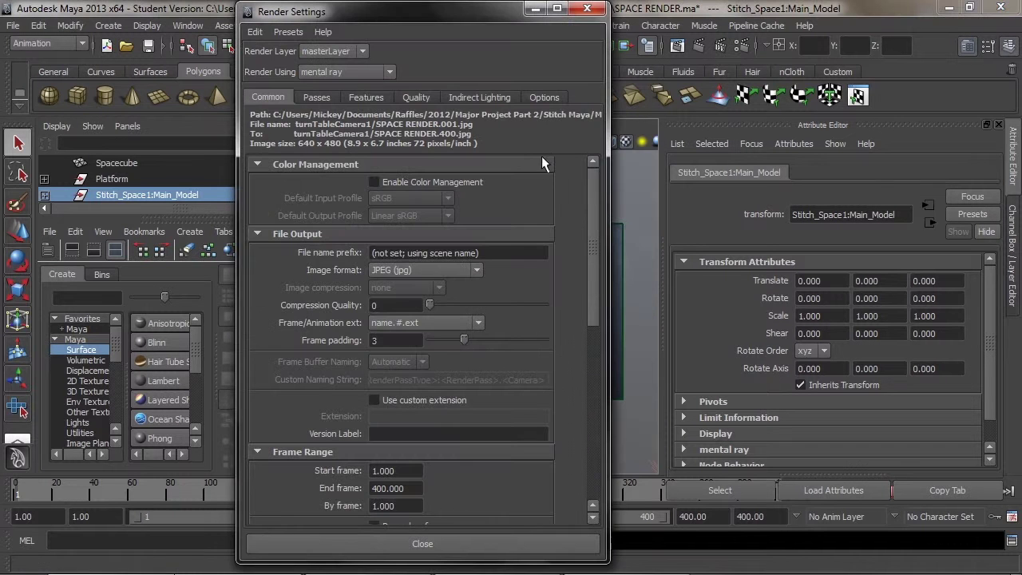
left_click(535, 8)
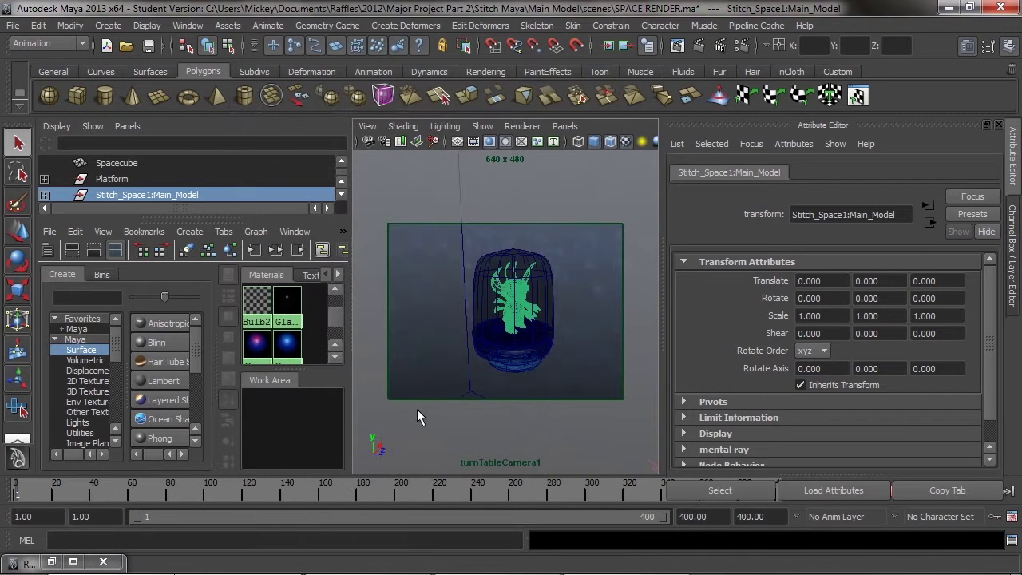
left_click(342, 194)
left_click(343, 194)
left_click(342, 194)
left_click(342, 194)
left_click(343, 182)
left_click(44, 163)
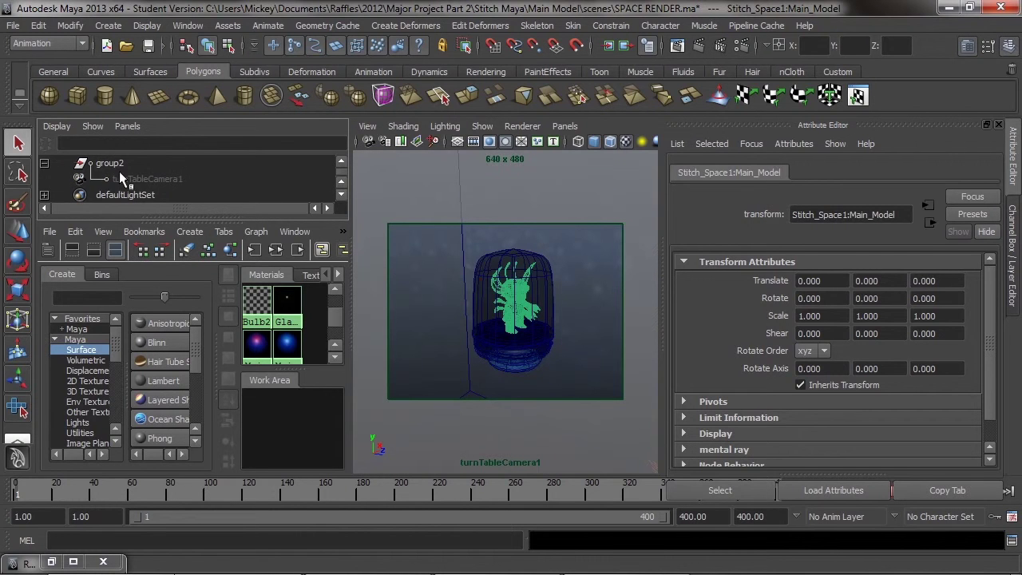
left_click(142, 180)
double_click(142, 180)
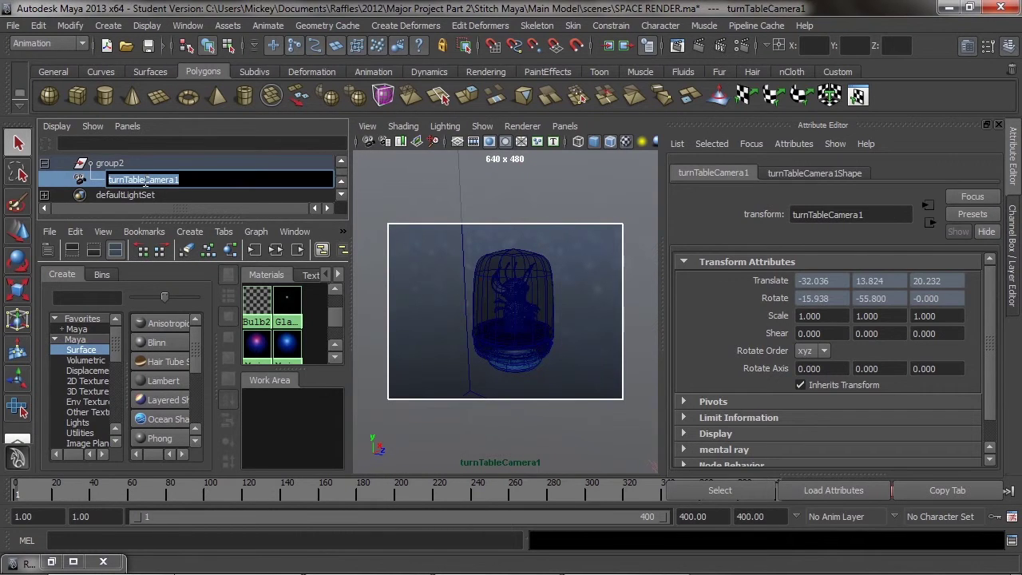
type("Render_cam")
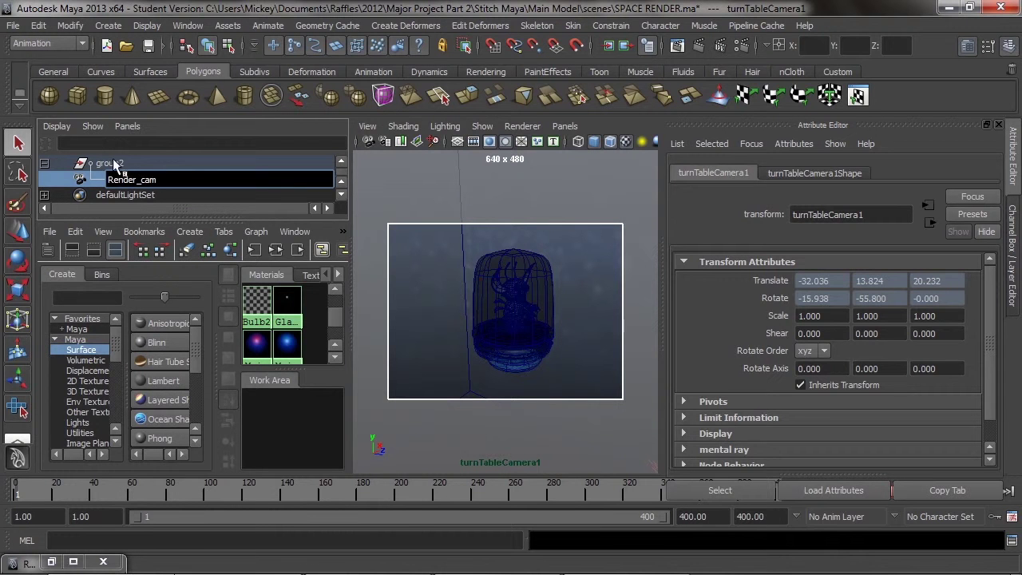
key("Return")
left_click(152, 180)
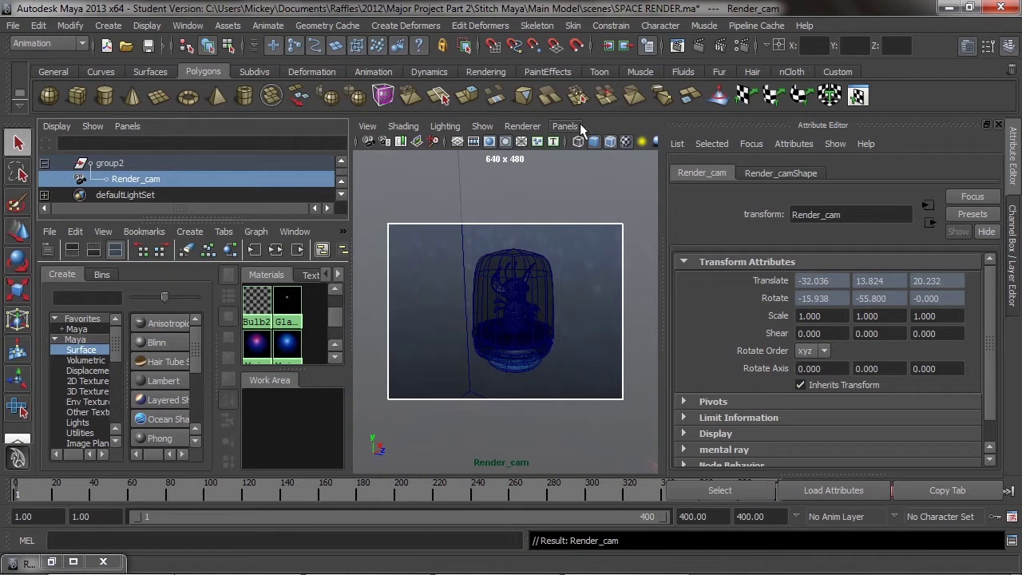
Open the render settings and examine the renderable camera choices for Render_cam and persp.
left_click(742, 46)
left_click_drag(592, 199, 619, 385)
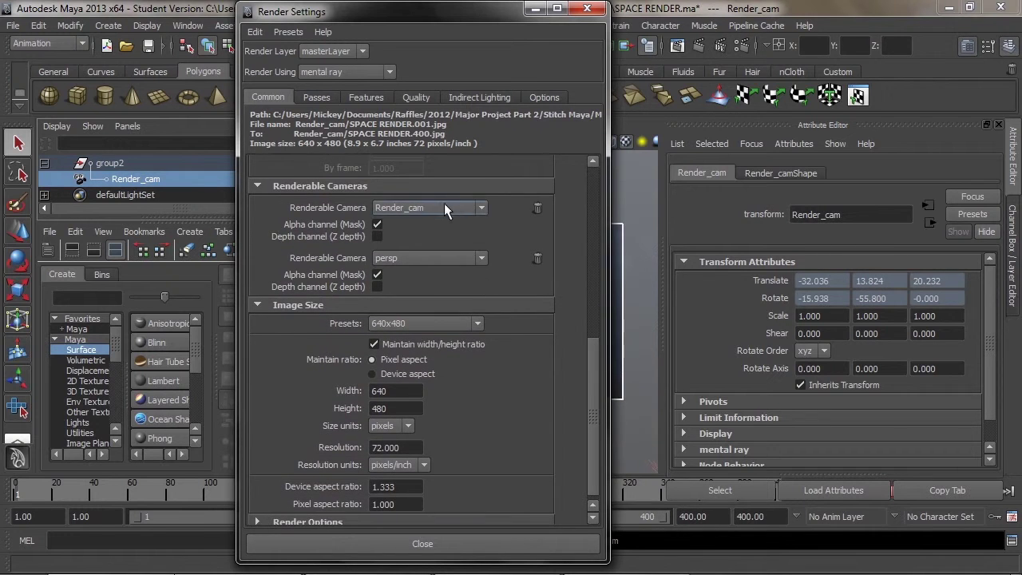
left_click(447, 208)
left_click(433, 222)
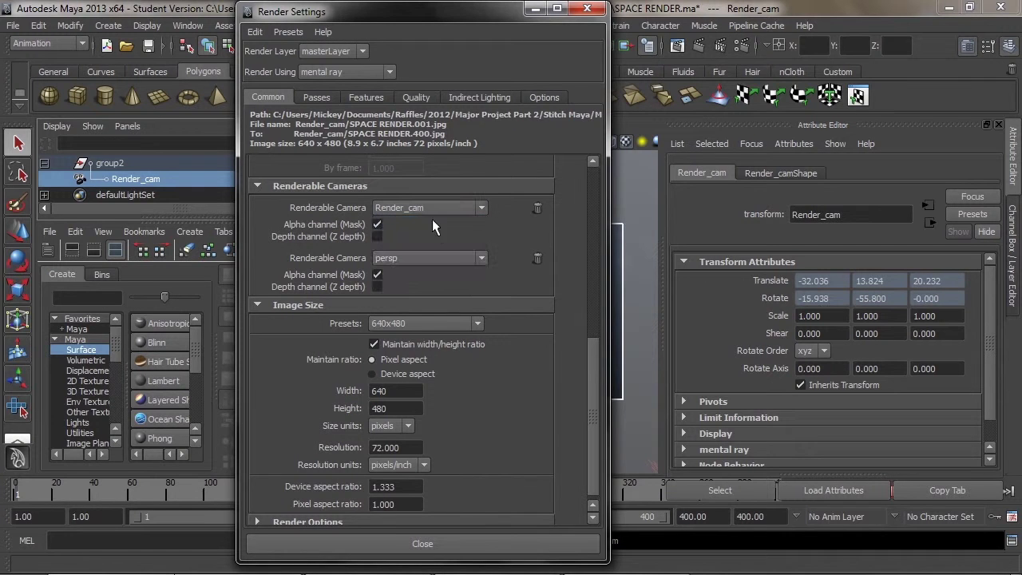
left_click(448, 258)
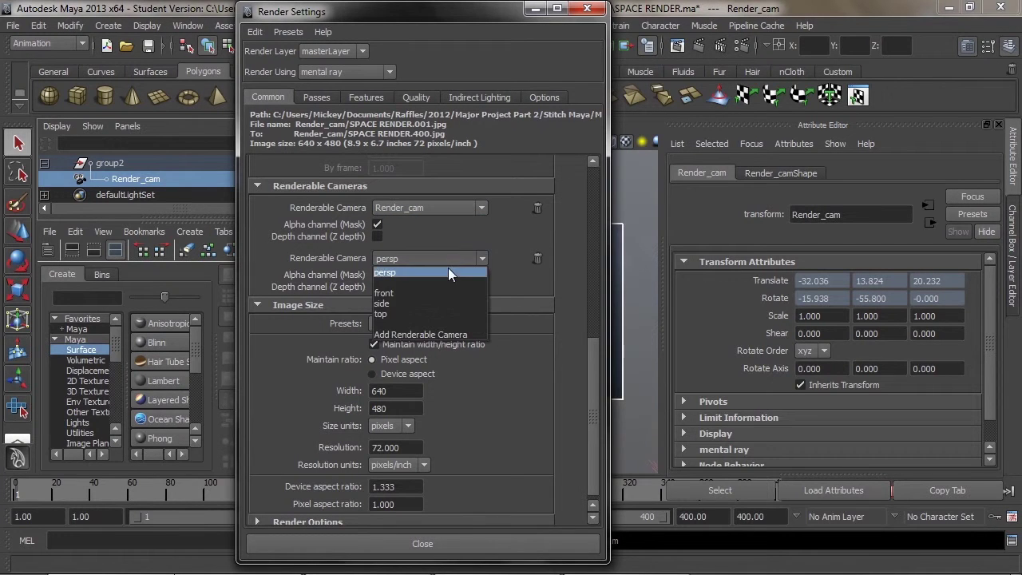
left_click(433, 281)
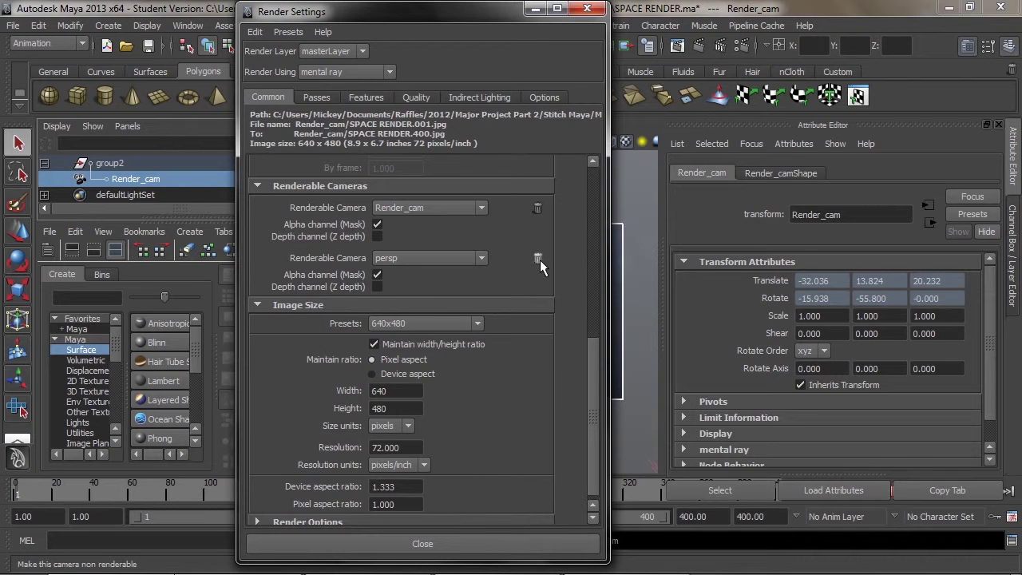
Choose name.#.ext as the frame/animation extension in the file output settings and check the frame padding.
left_click_drag(589, 359, 588, 283)
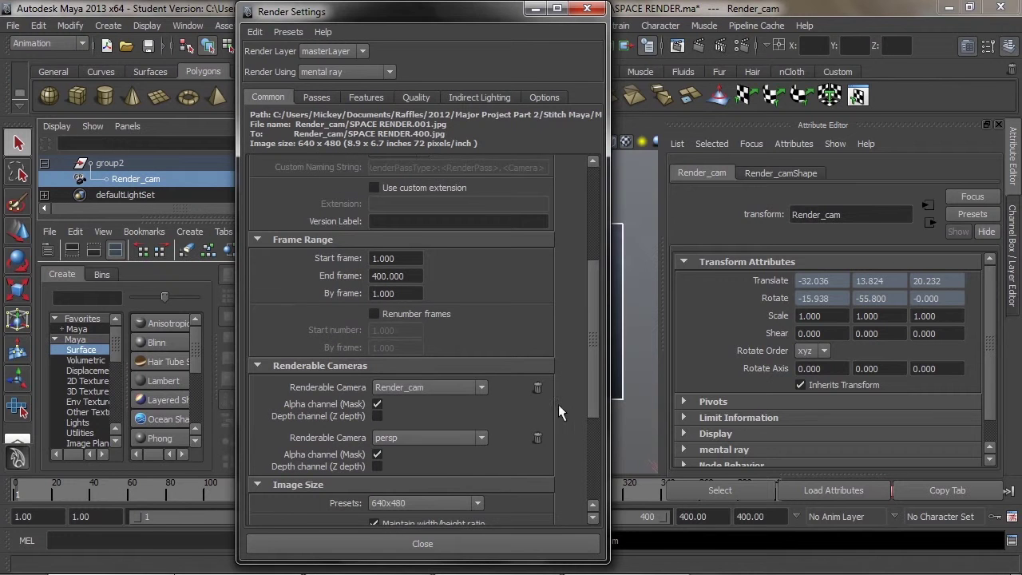
left_click_drag(593, 335, 609, 237)
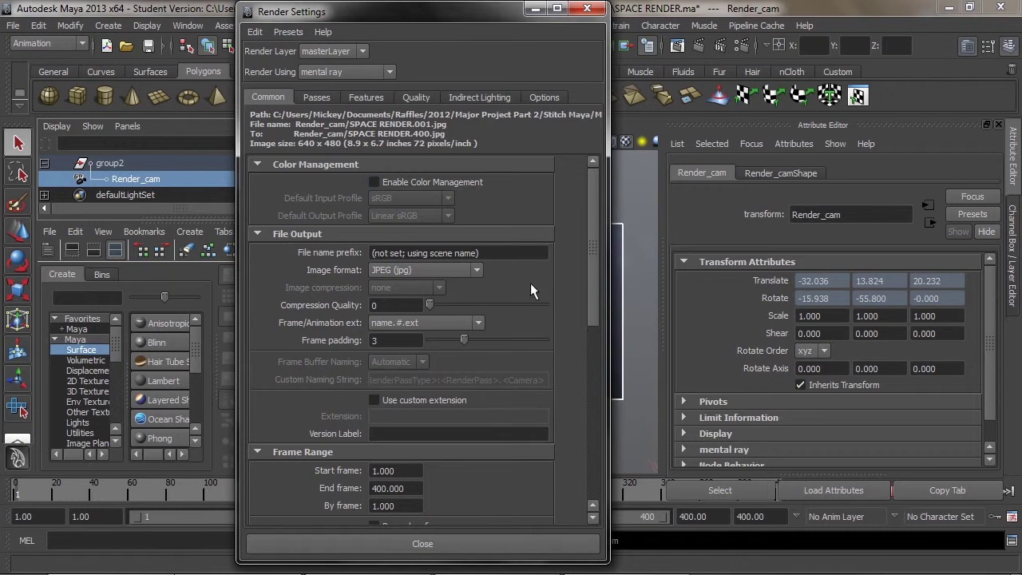
left_click(416, 322)
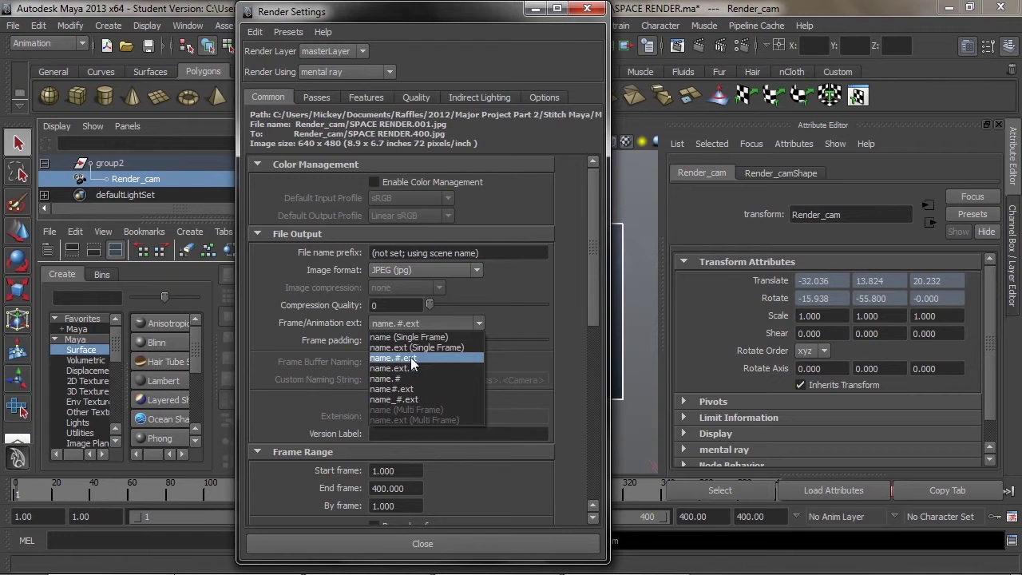
left_click(411, 358)
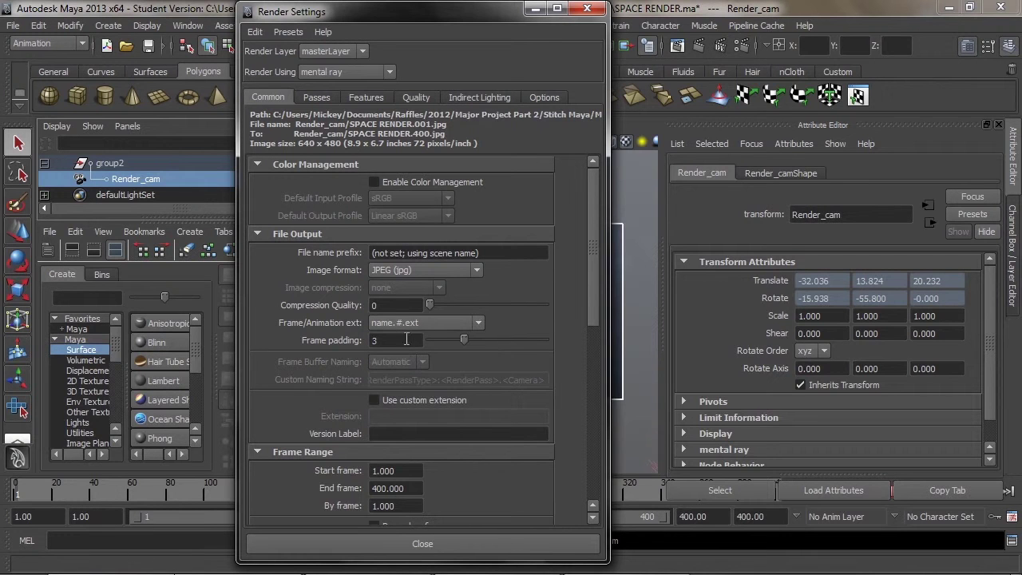
left_click_drag(385, 340, 344, 346)
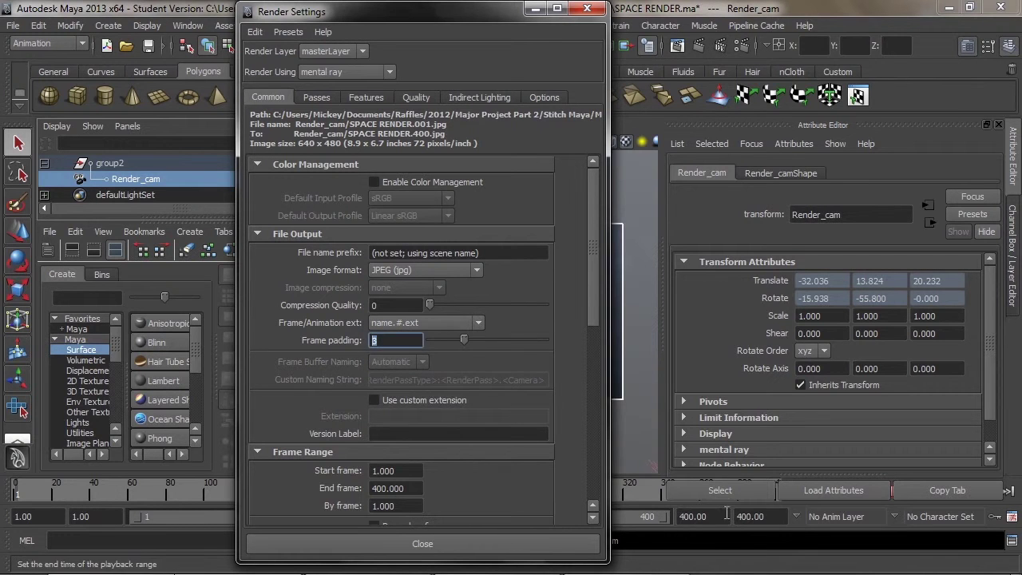
double_click(382, 341)
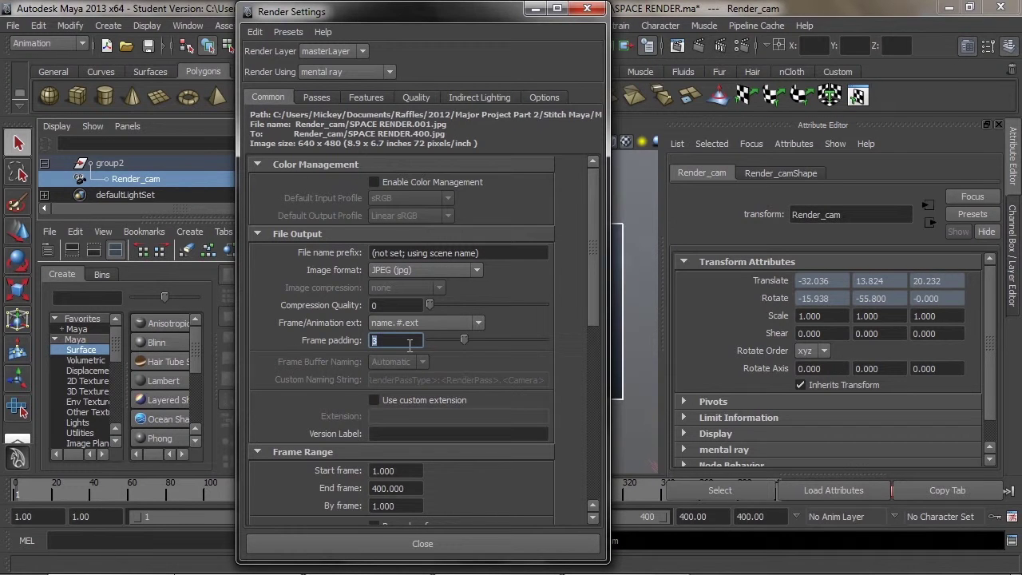
Review the frame range and renderable cameras, and browse the image size presets around HD 720 without changing the size.
left_click_drag(603, 231, 606, 332)
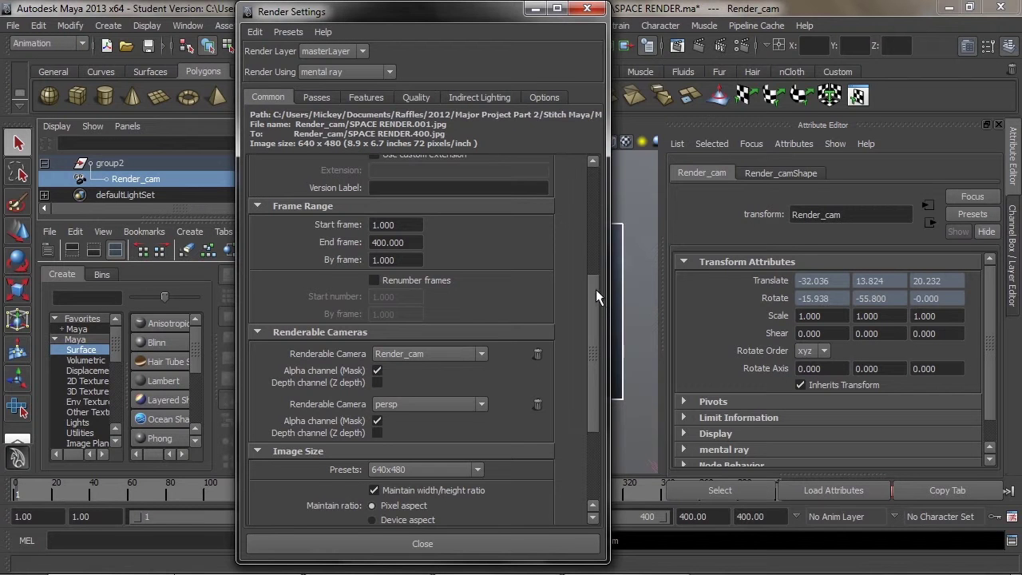
left_click_drag(596, 290, 591, 358)
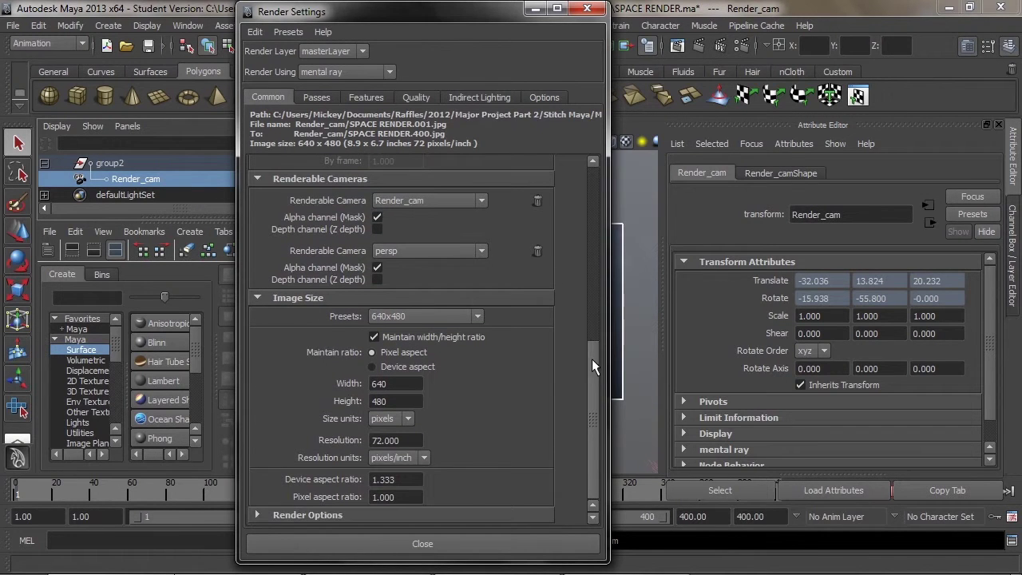
left_click(419, 317)
mouse_move(477, 346)
left_mouse_down()
mouse_move(480, 399)
mouse_move(473, 339)
left_mouse_up()
scroll(475, 362, "down", 2)
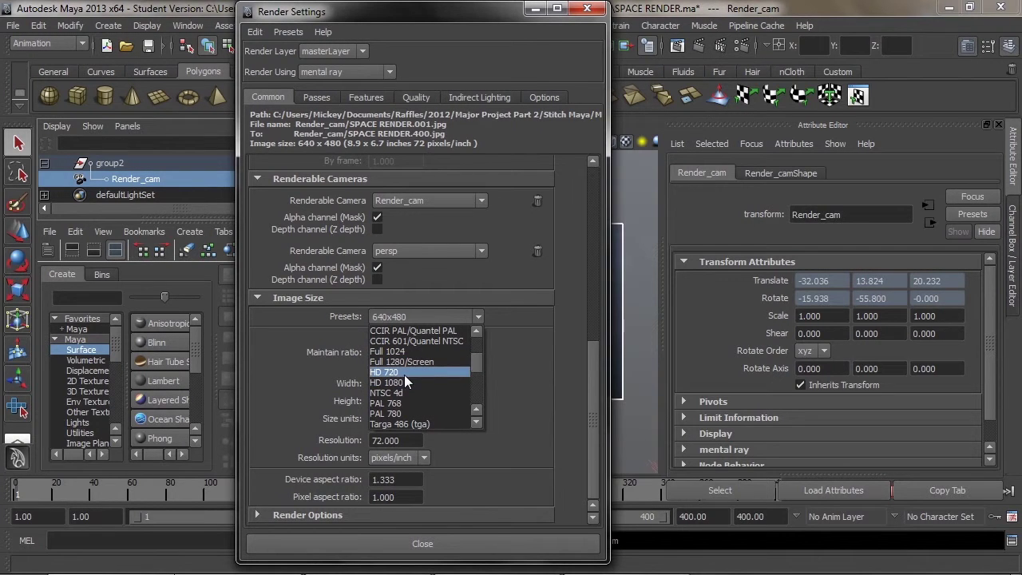
left_click(550, 363)
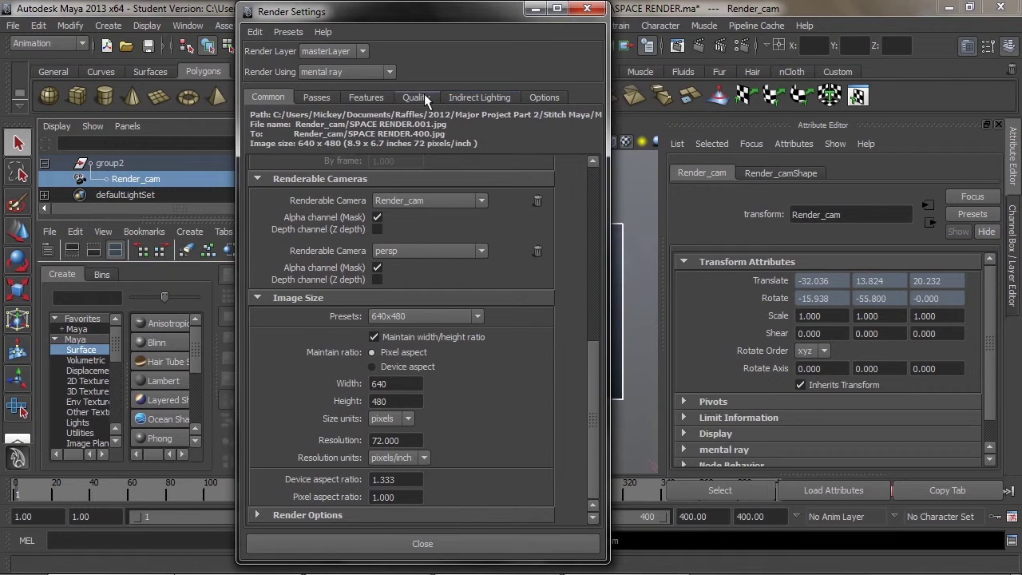
Review the mental ray indirect lighting, quality and features settings, return to the common settings, and close the render settings.
left_click(470, 98)
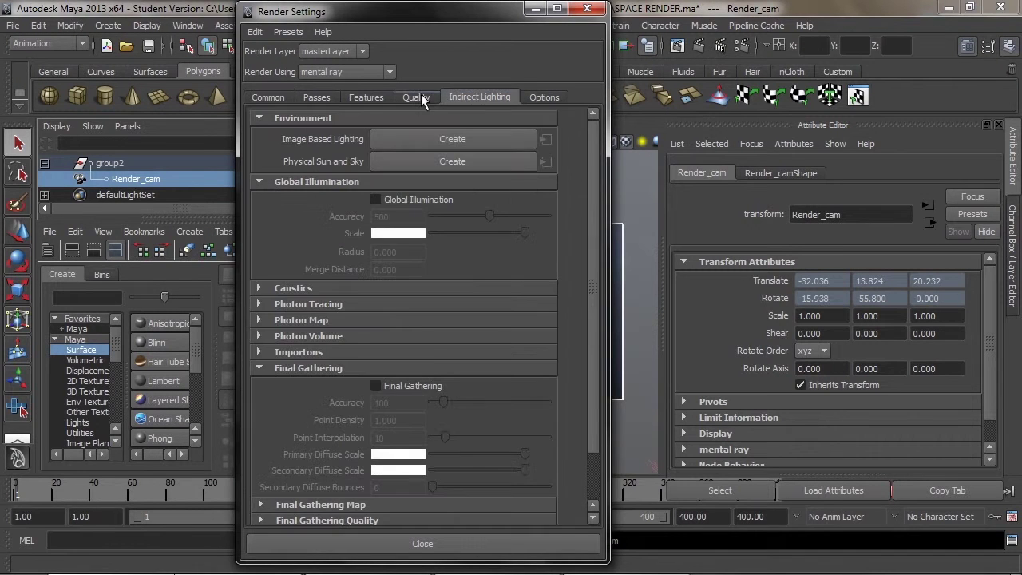
left_click(411, 94)
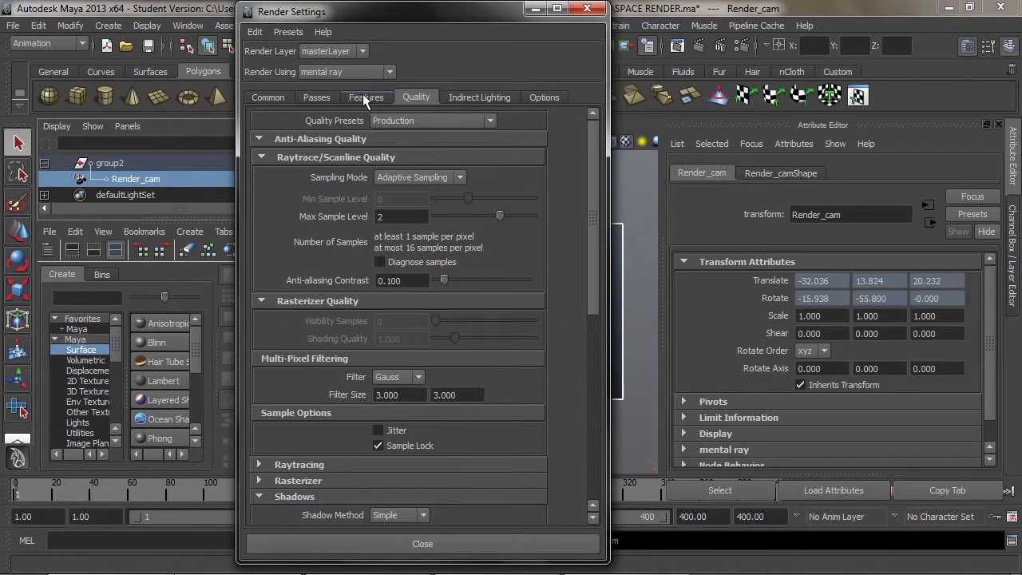
left_click(482, 98)
scroll(592, 224, "down", 2)
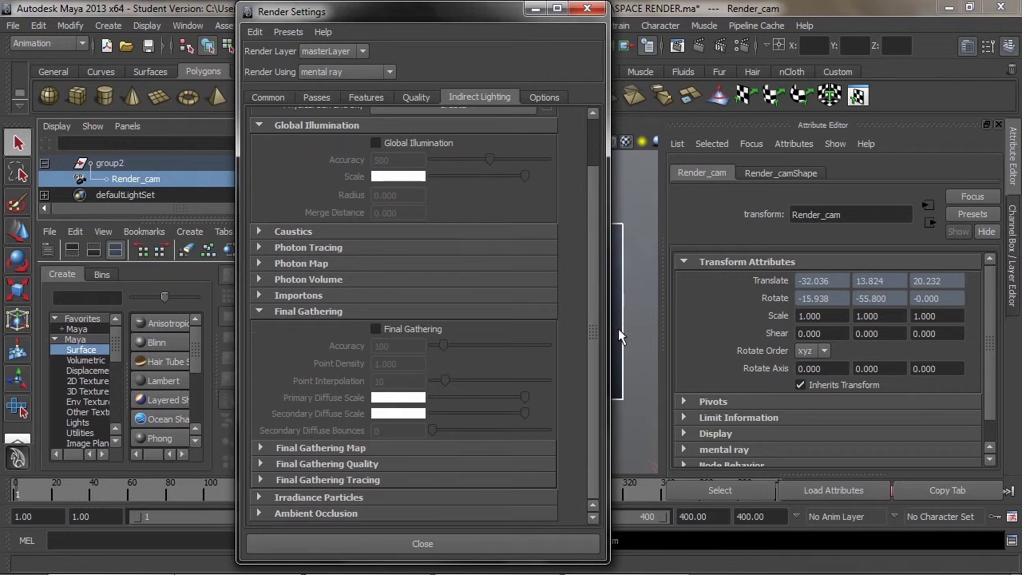
left_click(370, 93)
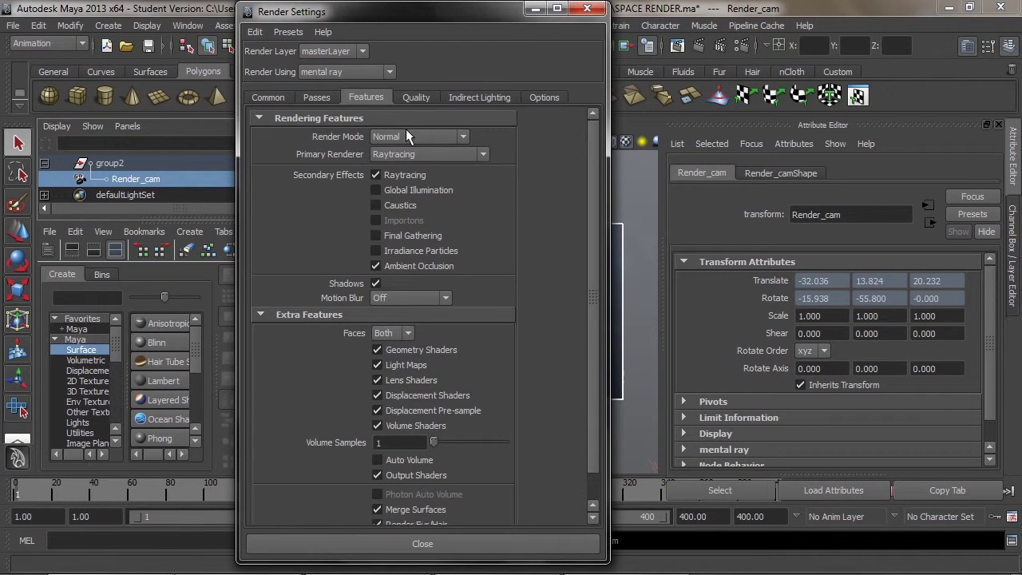
left_click(415, 97)
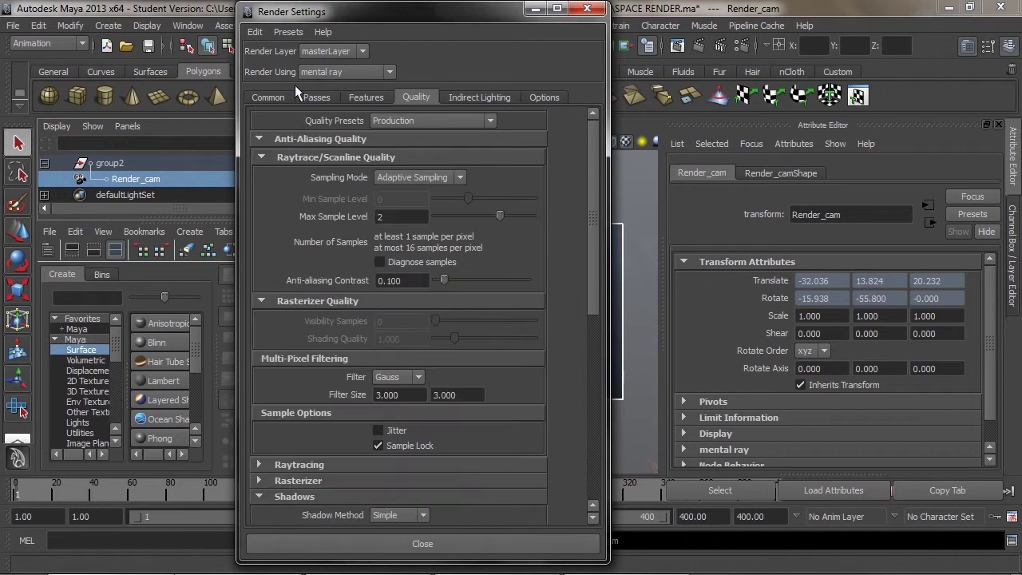
left_click(309, 91)
left_click(272, 96)
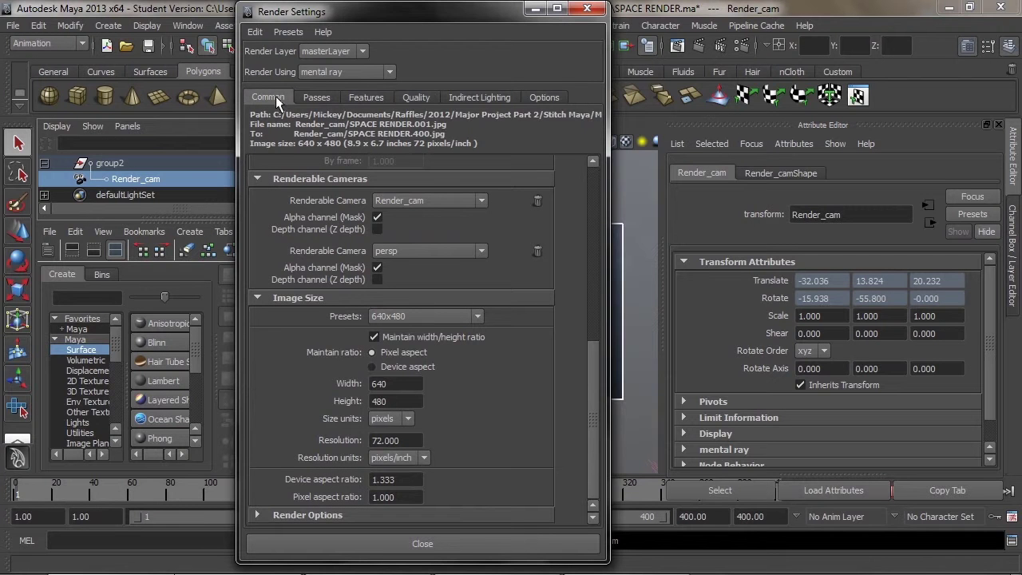
left_click(596, 14)
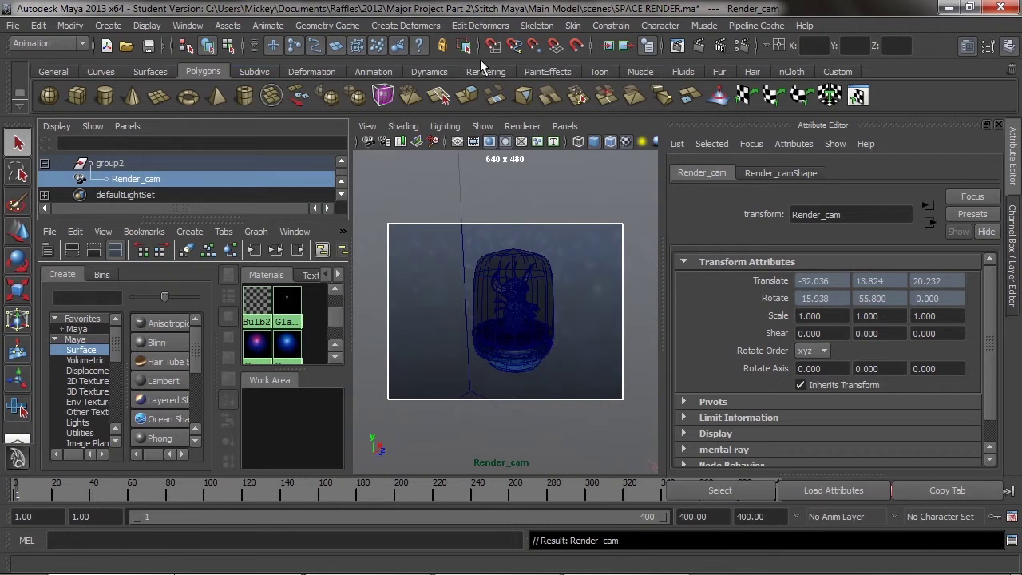
Switch to the Rendering menu set and examine the mental ray batch render options without starting a render.
left_click(60, 41)
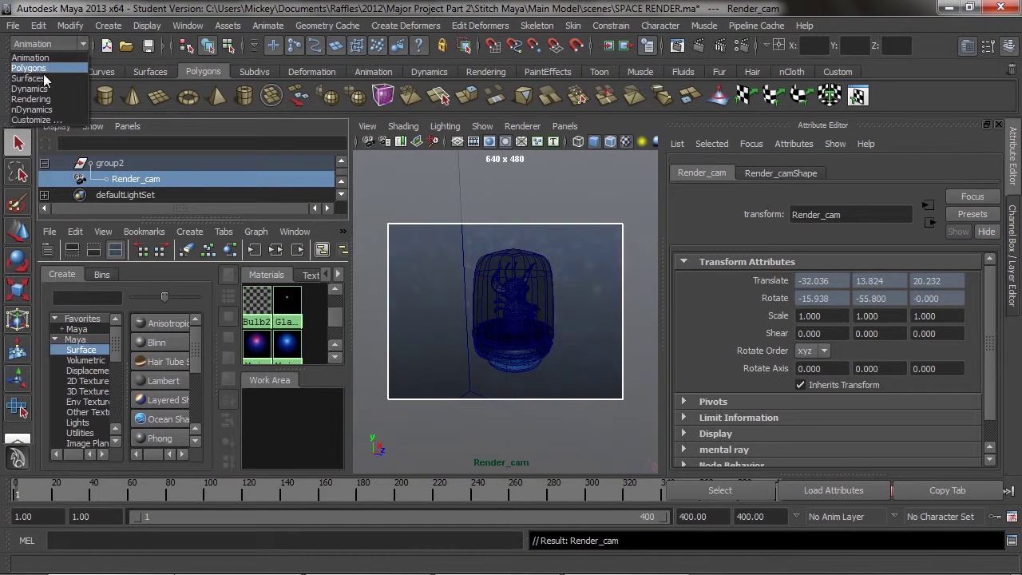
left_click(36, 99)
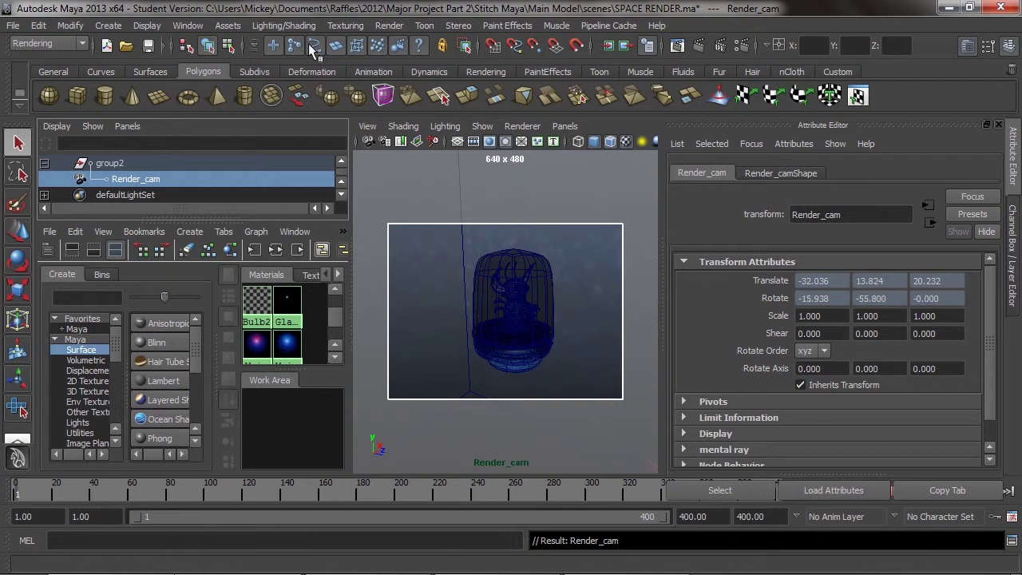
left_click(391, 26)
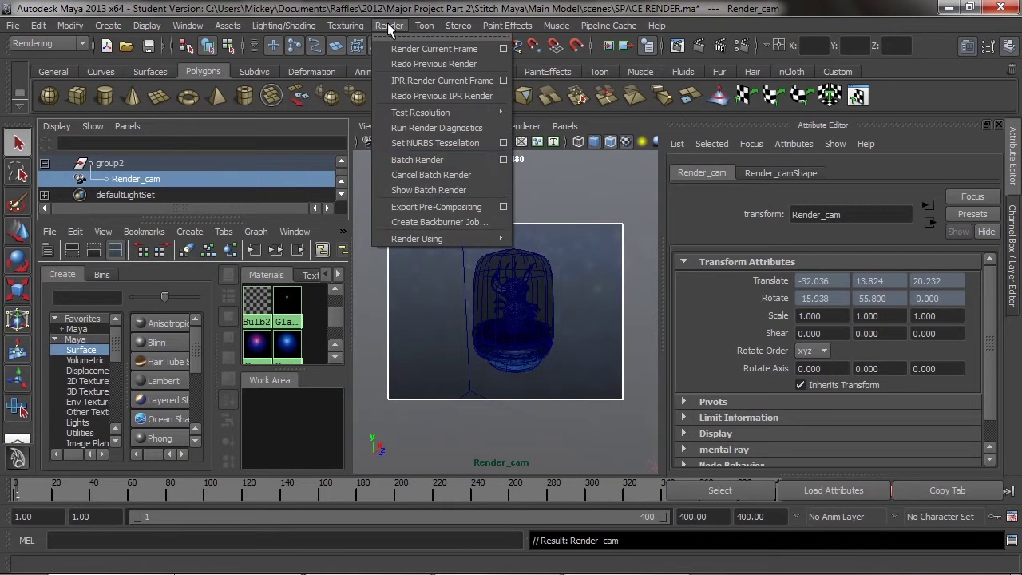
left_click(504, 160)
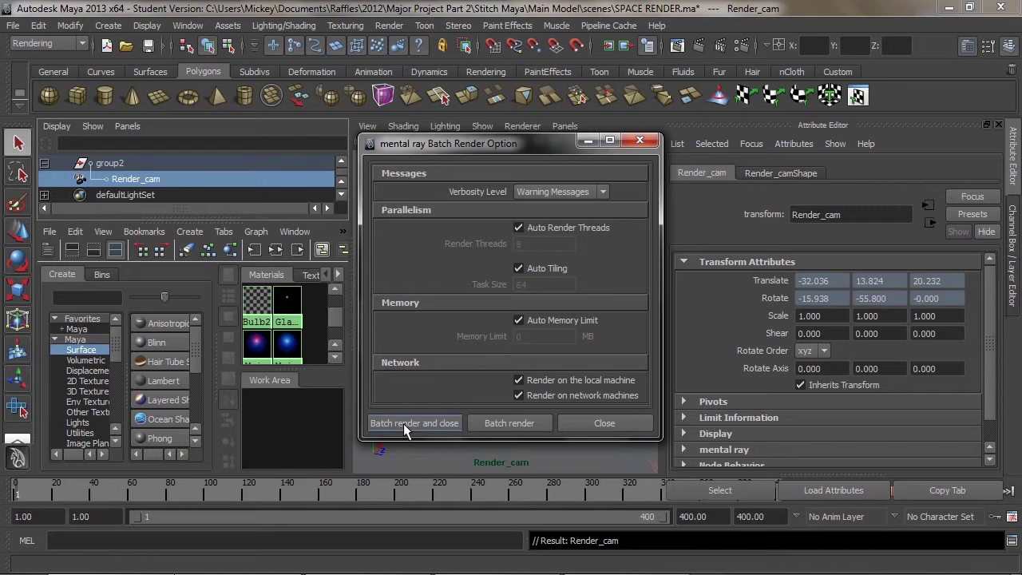
left_click(599, 423)
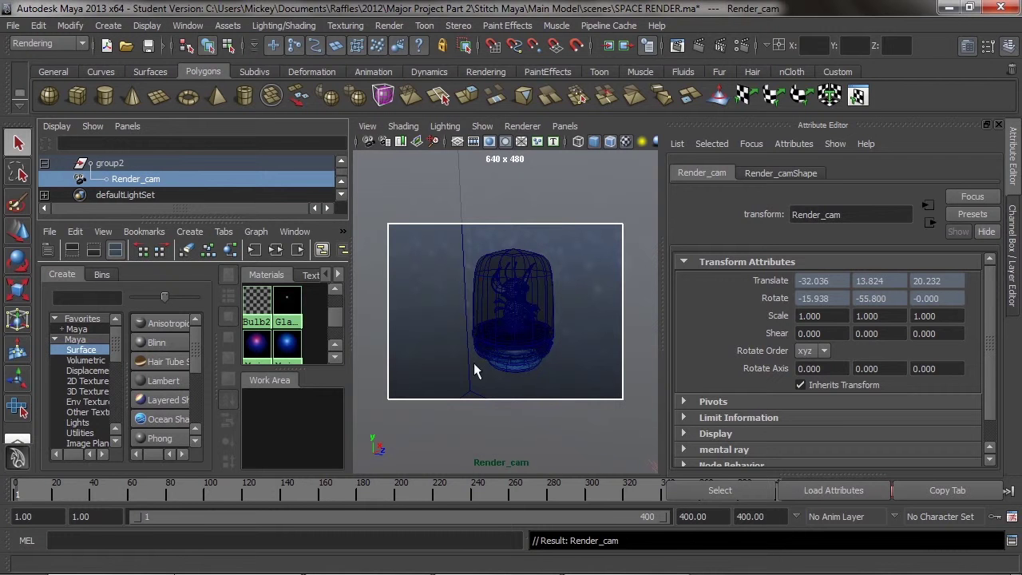
Examine the timeline's Playblast options, including avi format and movie file settings, and close them without making a playblast.
left_click_drag(27, 493, 2, 484)
right_click(33, 483)
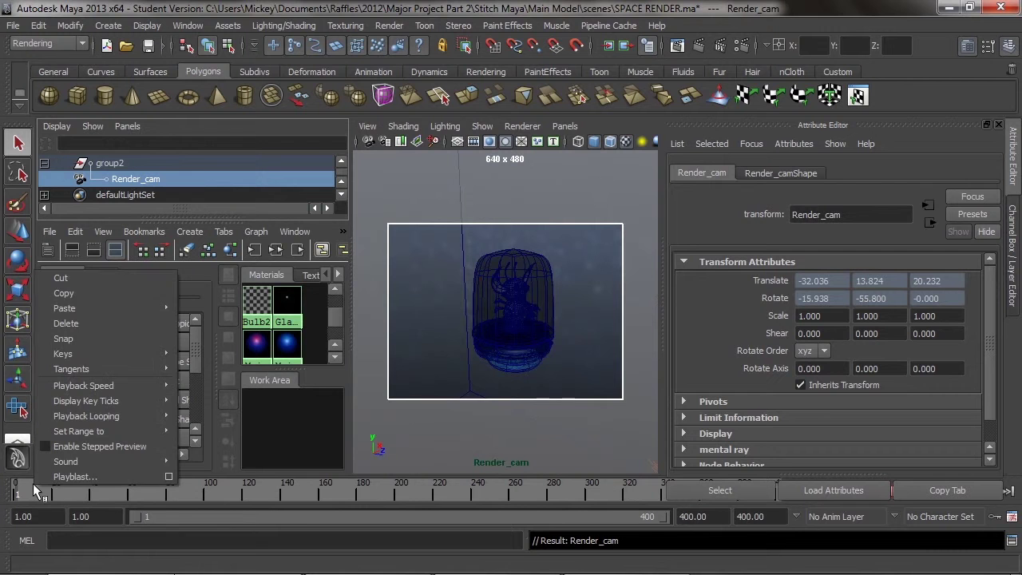
left_click(168, 477)
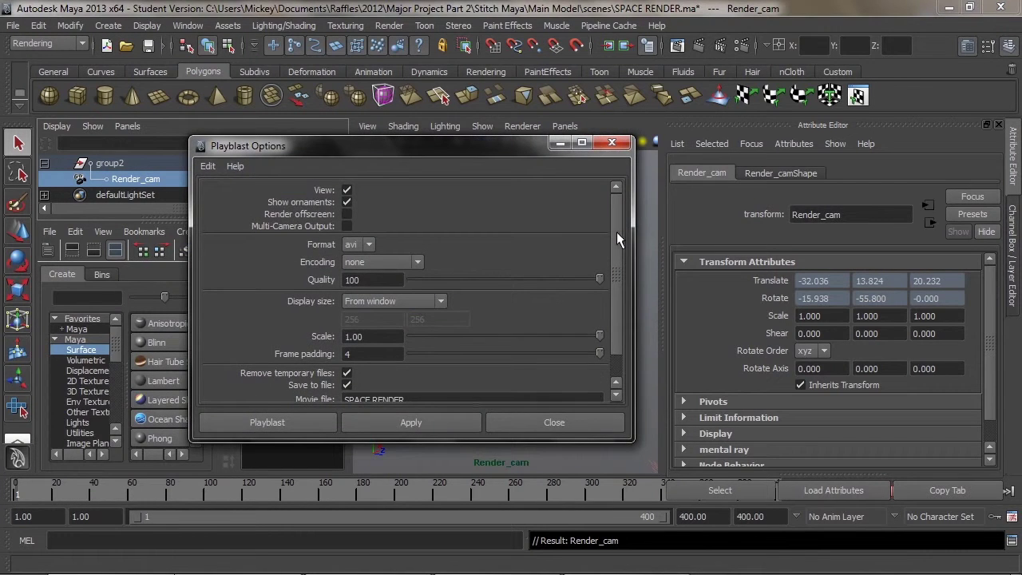
left_click_drag(619, 230, 612, 253)
left_click(363, 221)
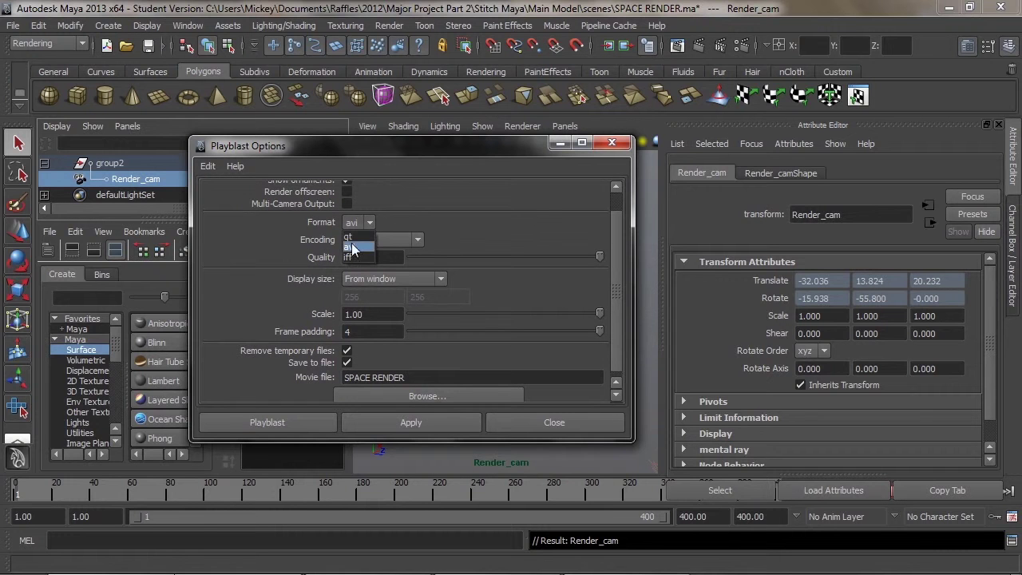
left_click(361, 248)
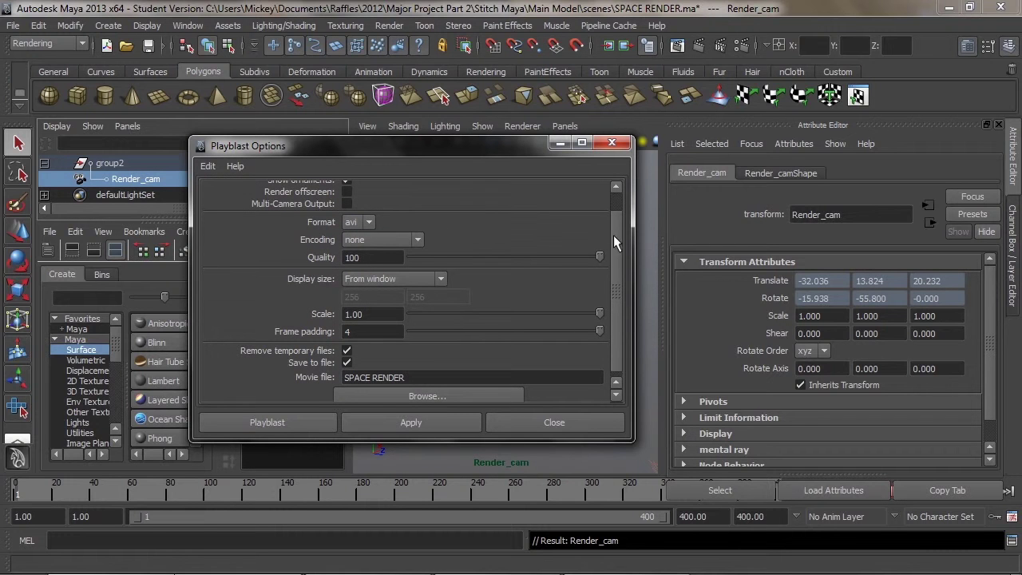
left_click_drag(614, 240, 614, 219)
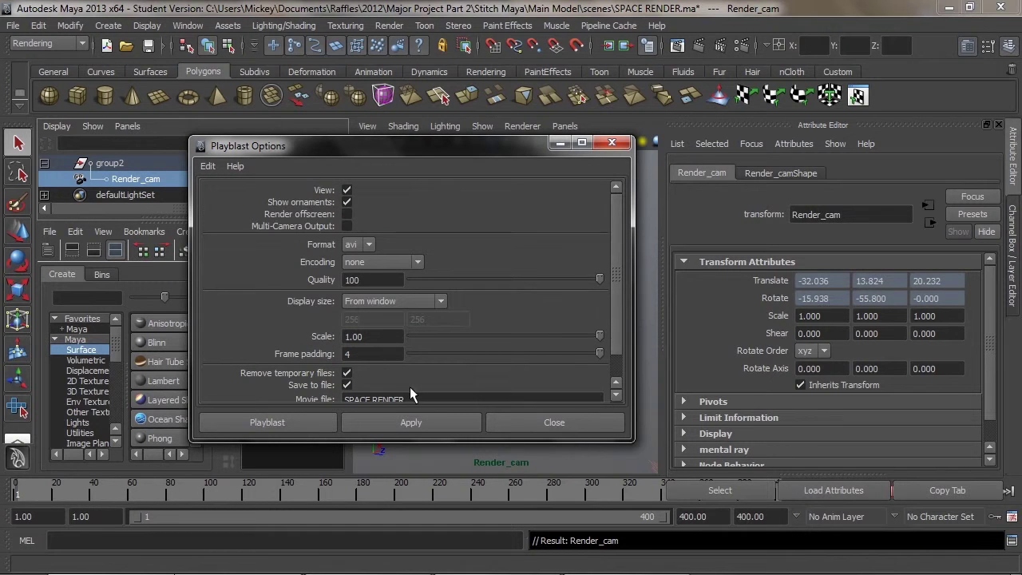
left_click_drag(620, 276, 626, 335)
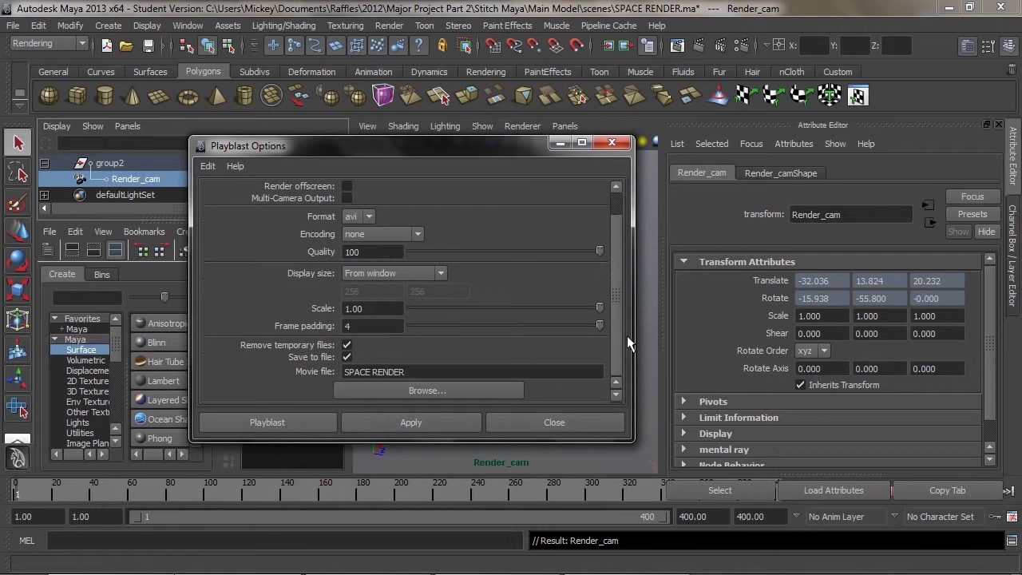
left_click(562, 422)
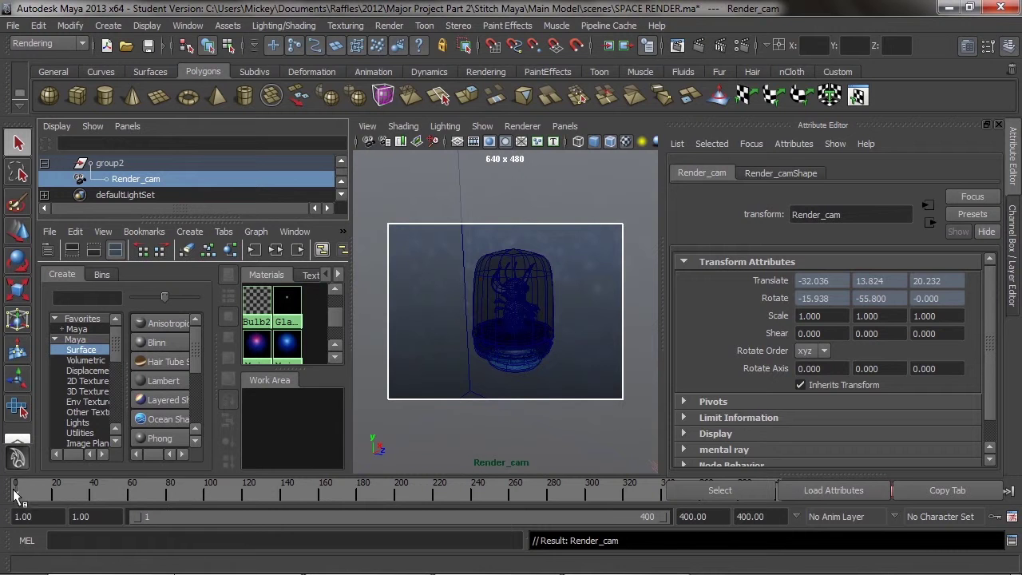
left_click_drag(145, 492, 16, 499)
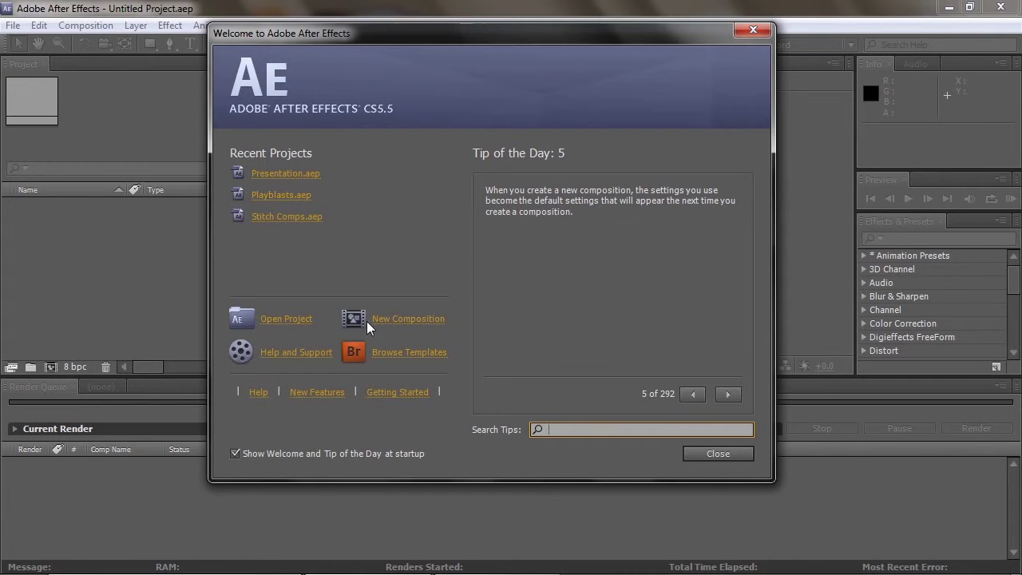
Create a 1280 x 720 composition named Space Stitch at 24 frames per second, keeping the 30-second duration.
left_click(400, 319)
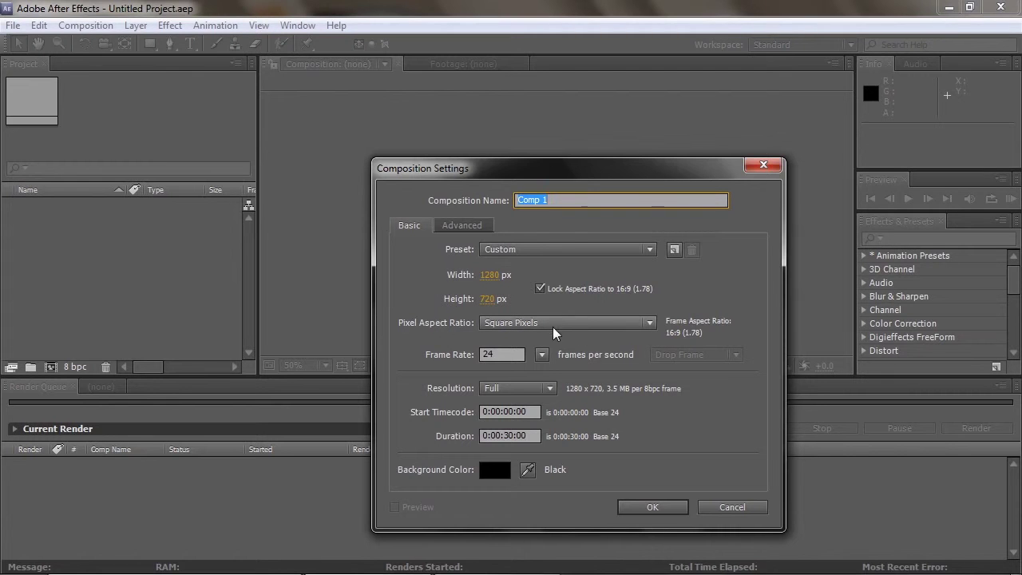
left_click(496, 353)
type("24")
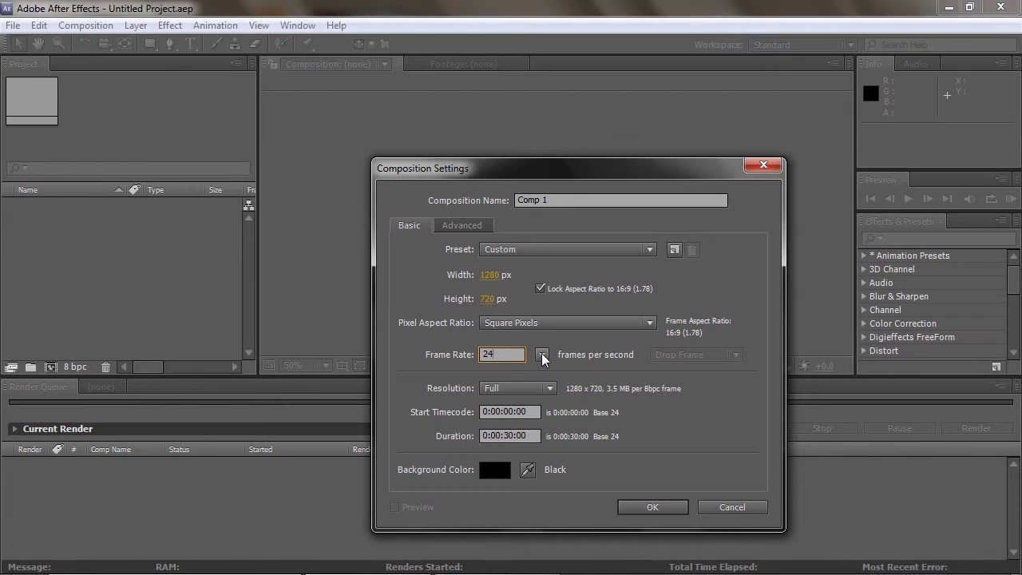
left_click(515, 436)
double_click(511, 436)
left_click(530, 437)
left_click(462, 225)
left_click(415, 225)
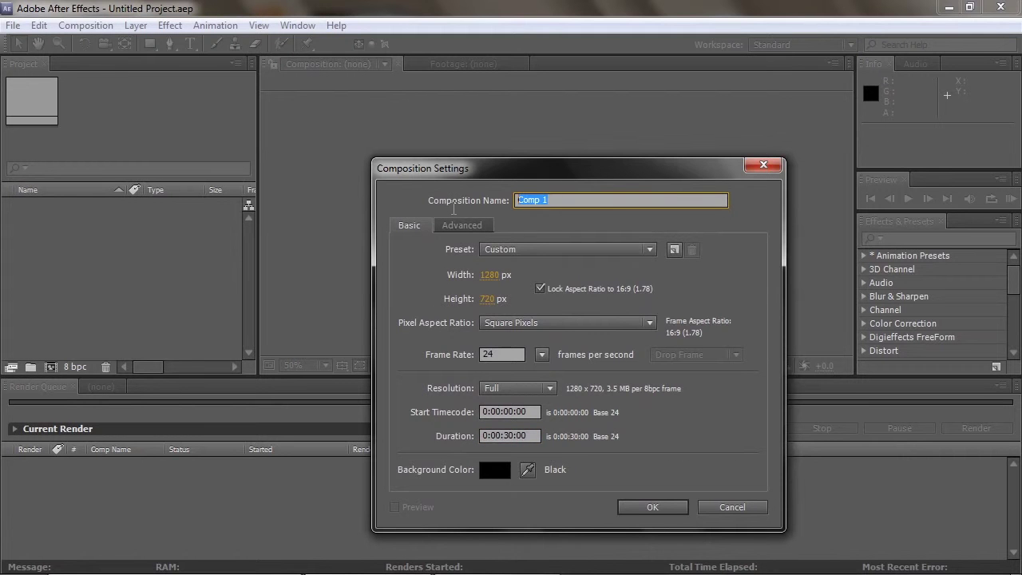
type("Space")
left_click(650, 506)
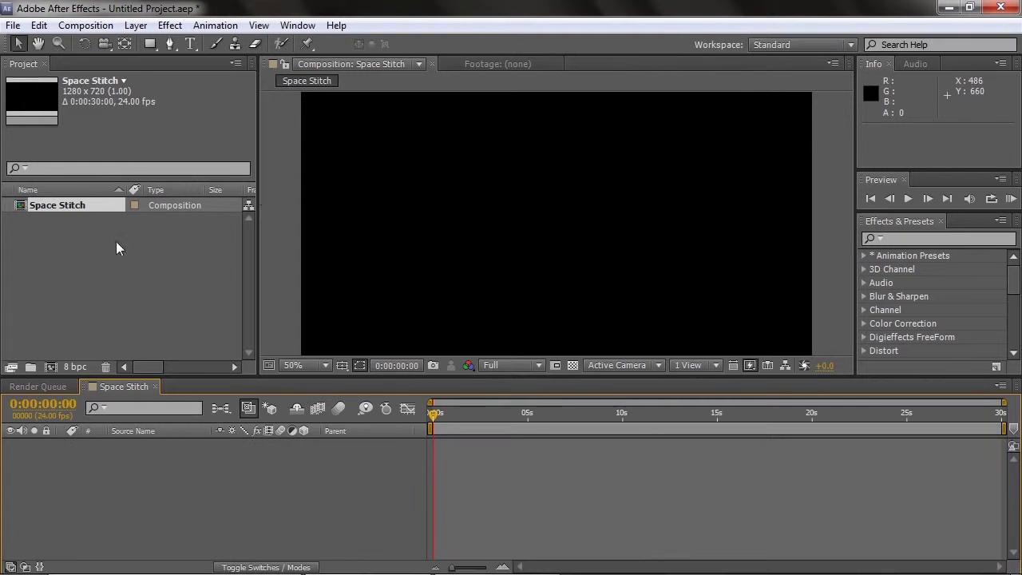
left_click(81, 290)
left_click(66, 207)
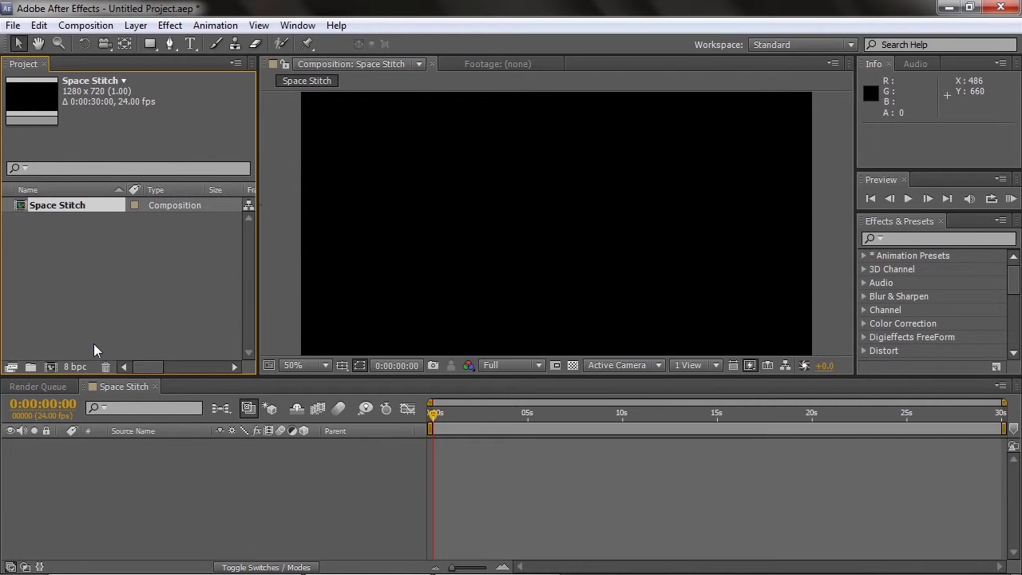
left_click(35, 387)
left_click(100, 388)
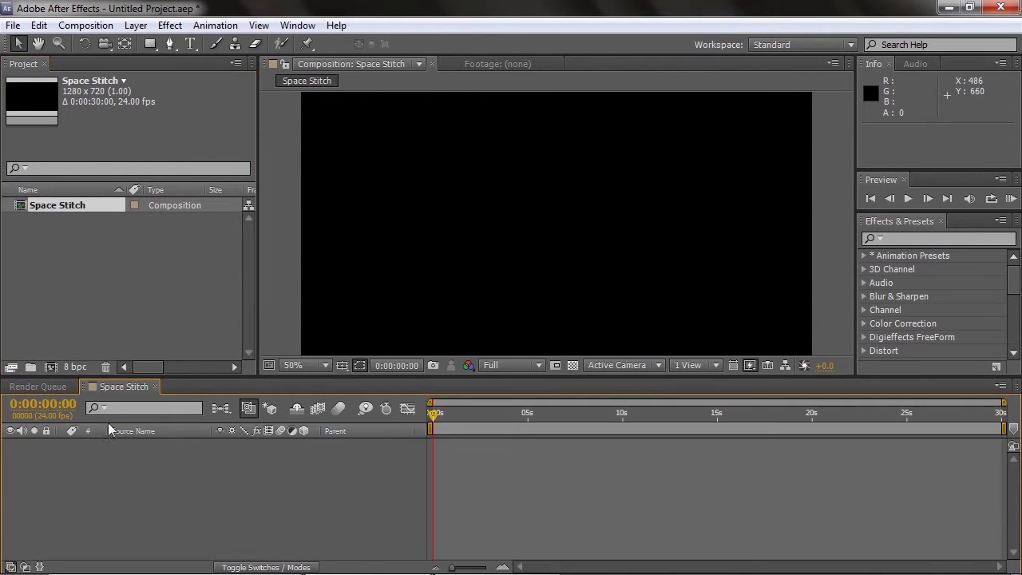
Import the SPACE RENDER frames from the images folder as a JPEG sequence, starting with SPACE RENDER.001.jpg.
left_click(13, 25)
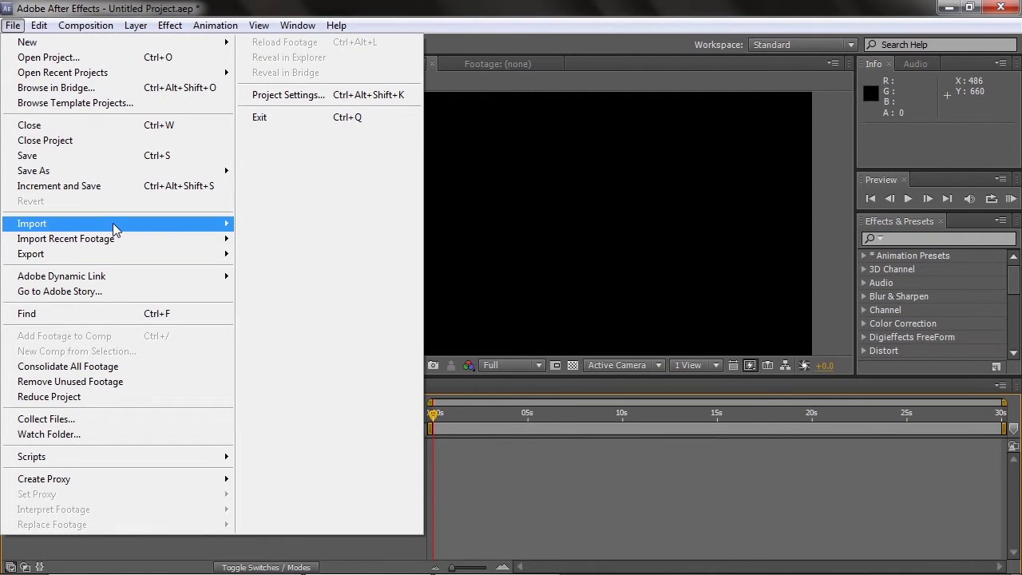
mouse_move(132, 228)
left_click(371, 244)
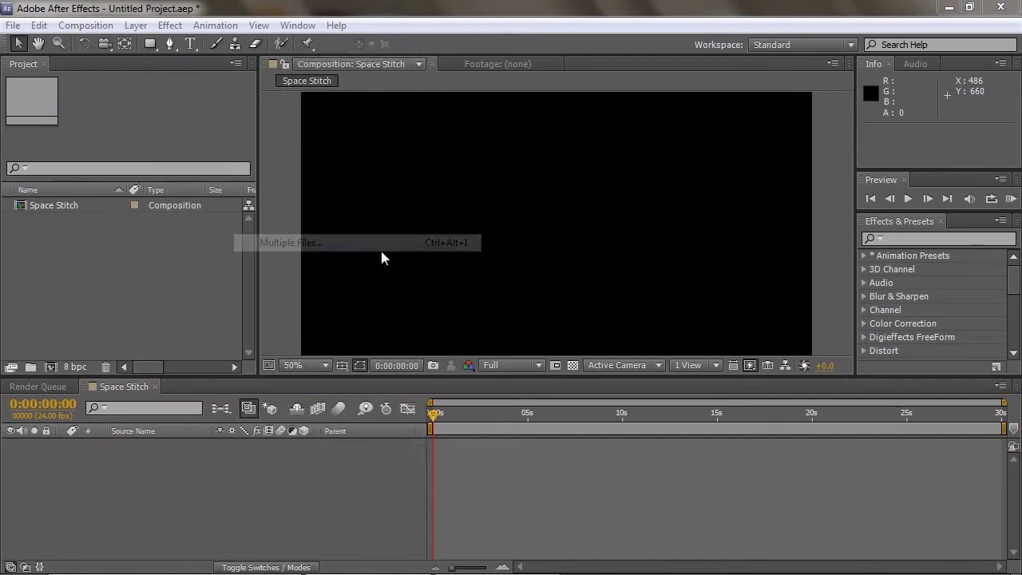
left_click_drag(720, 122, 721, 215)
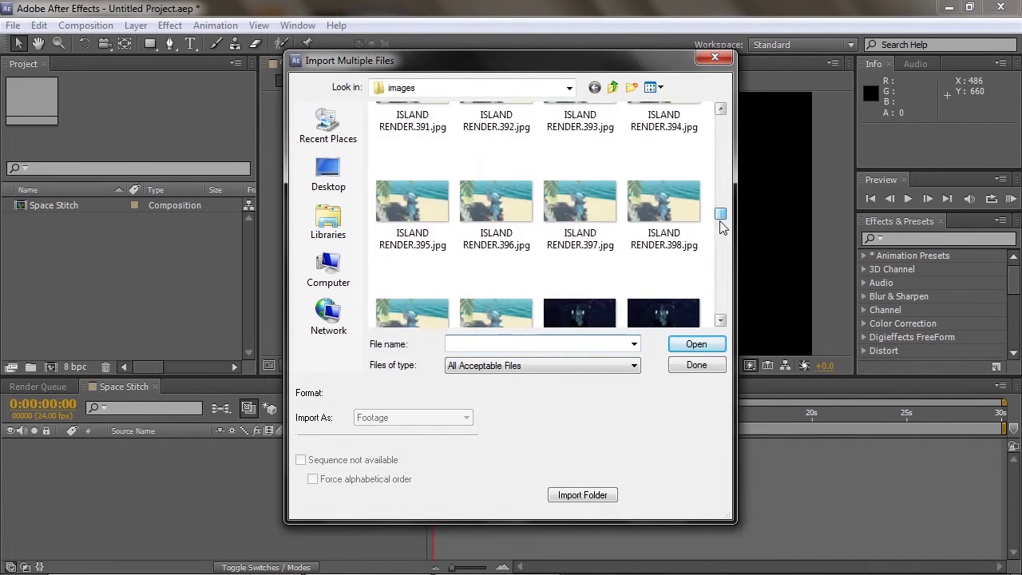
left_click(609, 309)
scroll(607, 303, "down", 2)
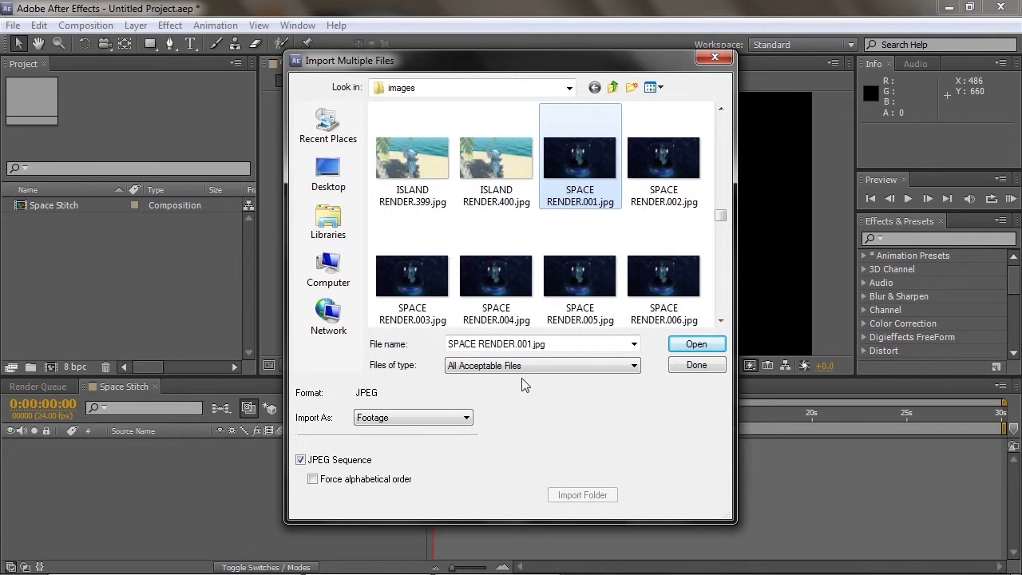
left_click(415, 418)
left_click(416, 429)
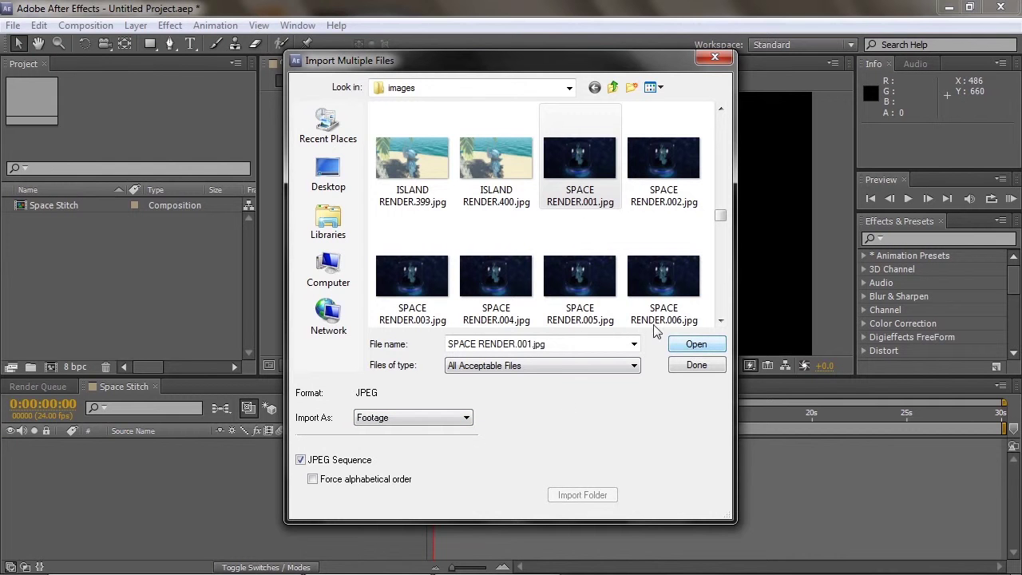
left_click(593, 139)
left_click(696, 345)
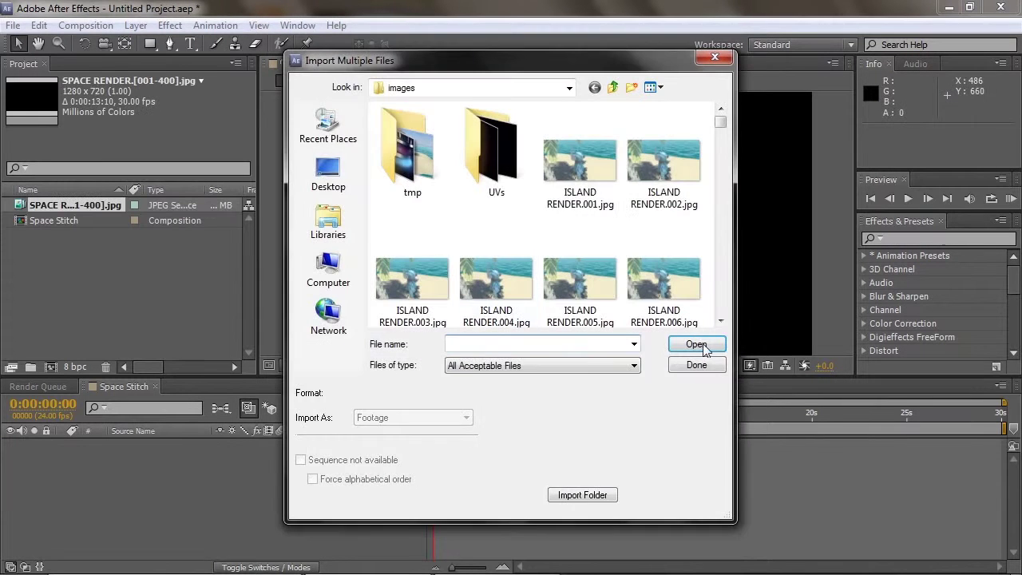
Import the ISLAND RENDER frames as a JPEG sequence starting with ISLAND RENDER.001.jpg, and finish the multiple-file import.
left_click(581, 160)
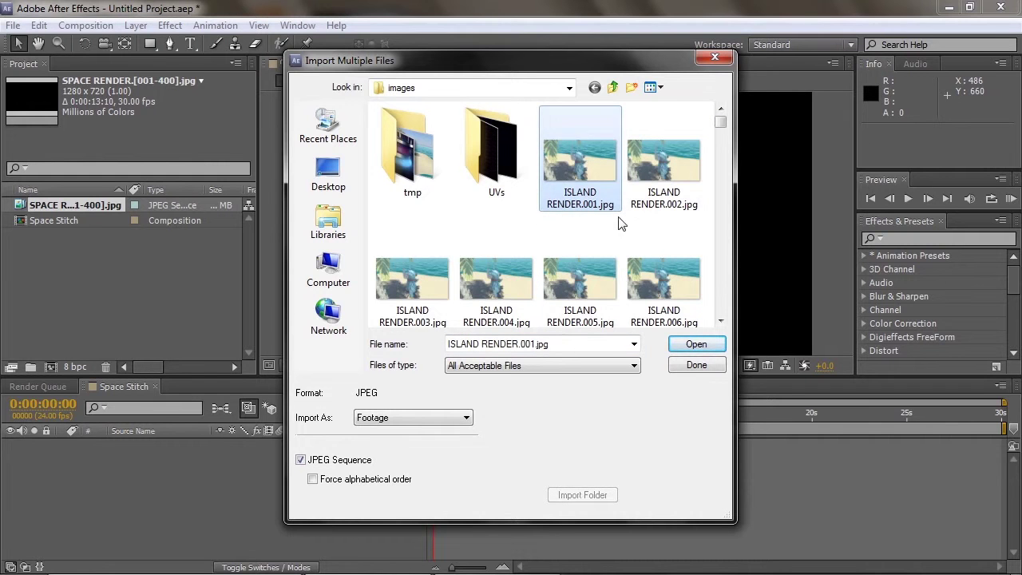
left_click(697, 345)
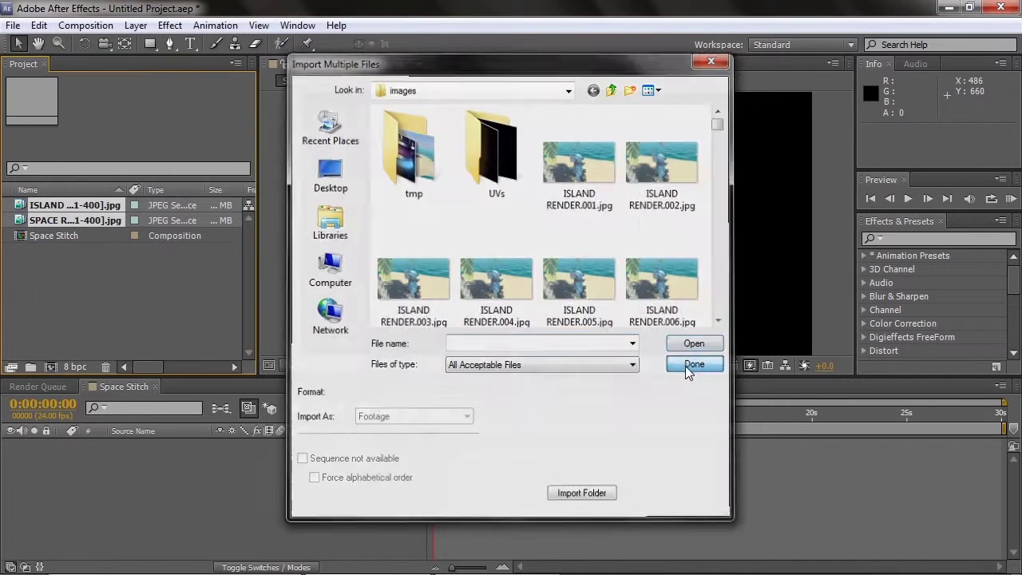
left_click(691, 365)
Create a second composition named Island Stitch with the same 1280 x 720, 24 fps settings.
left_click(31, 207)
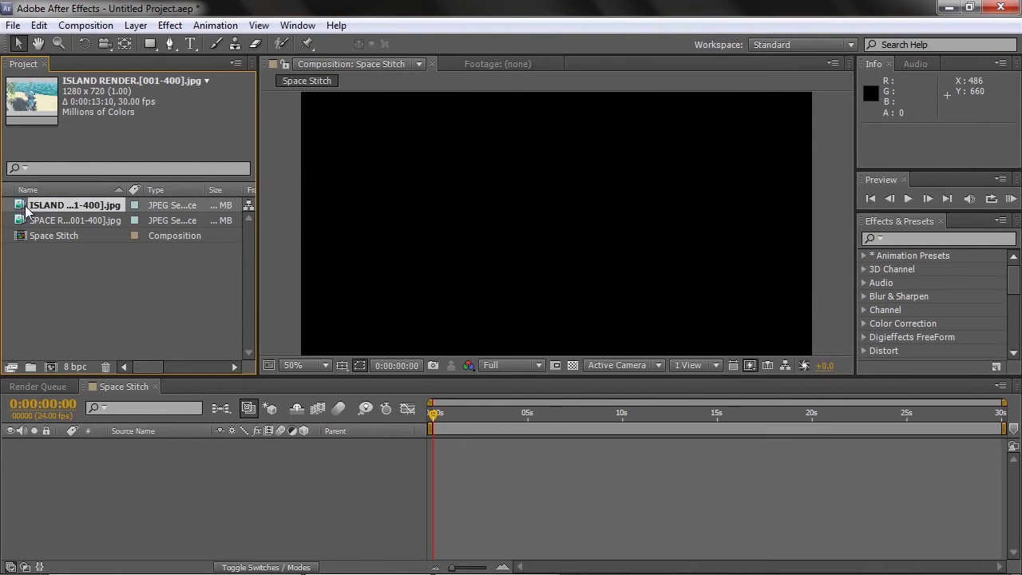
right_click(46, 275)
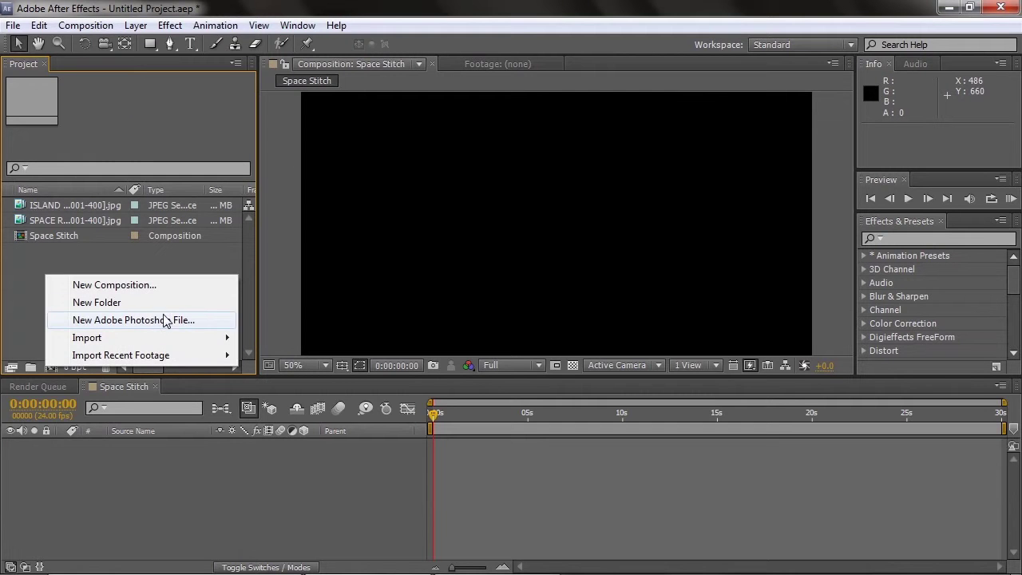
left_click(142, 285)
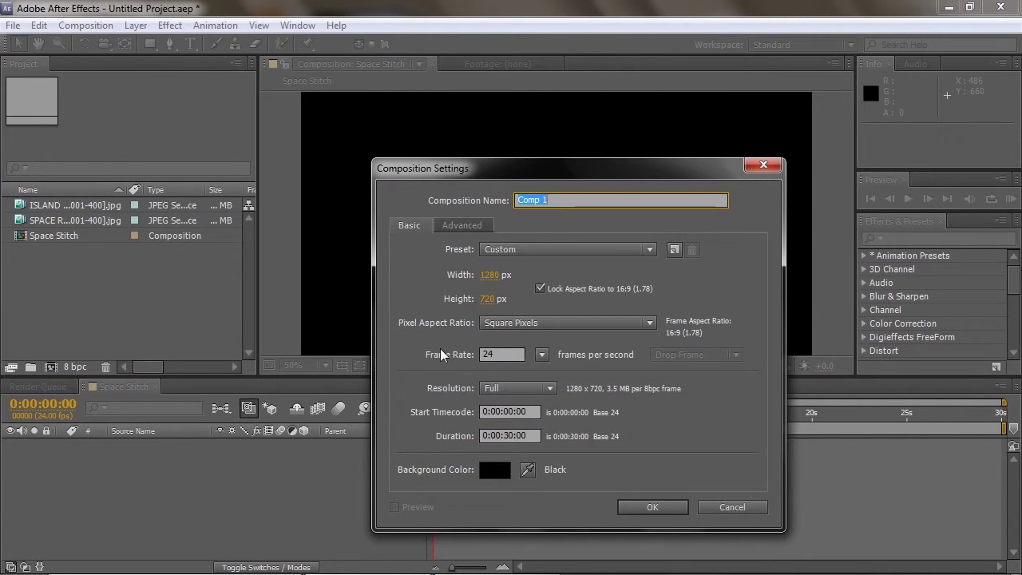
key("BackSpace")
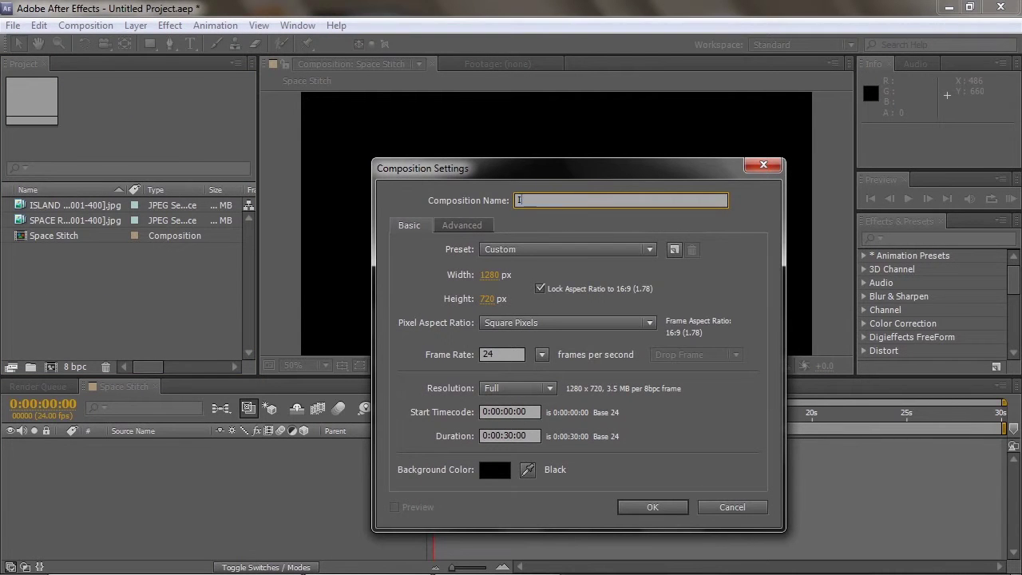
type("Island Stitch")
left_click(652, 506)
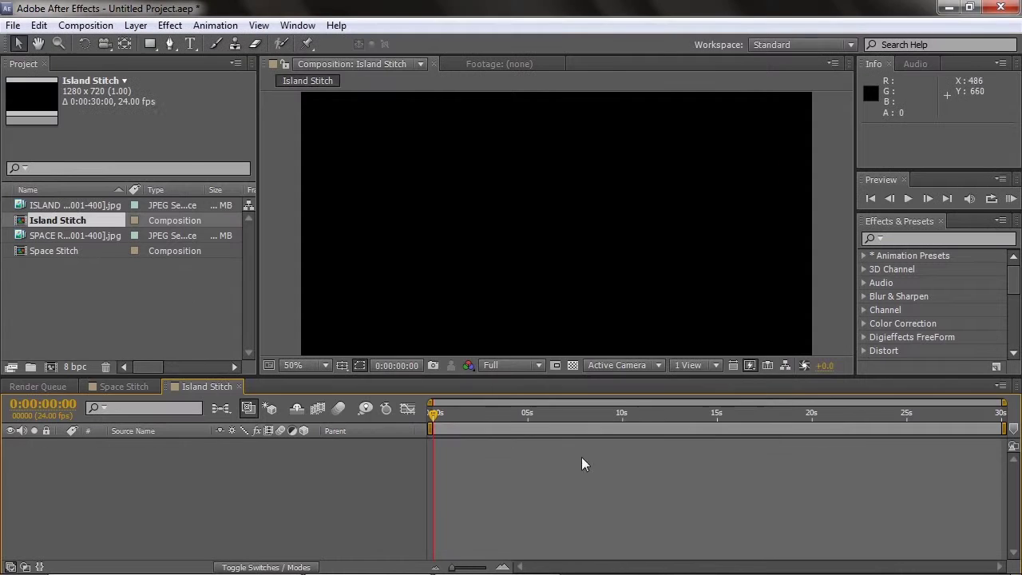
Add the ISLAND RENDER sequence to the Island Stitch timeline and align its start to 0:00:00:00.
left_click(37, 206)
left_click_drag(41, 209, 470, 470)
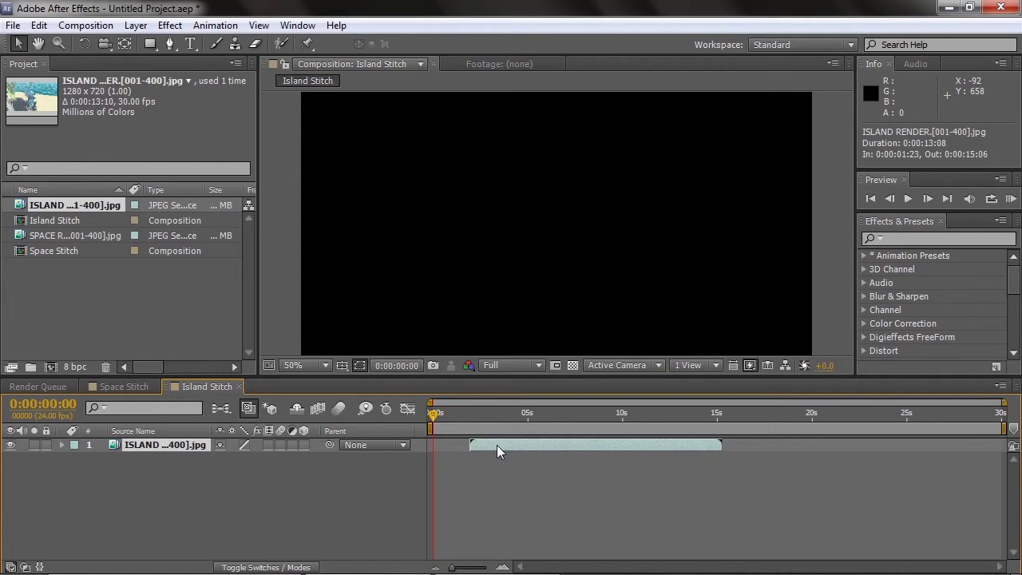
key("bracketleft")
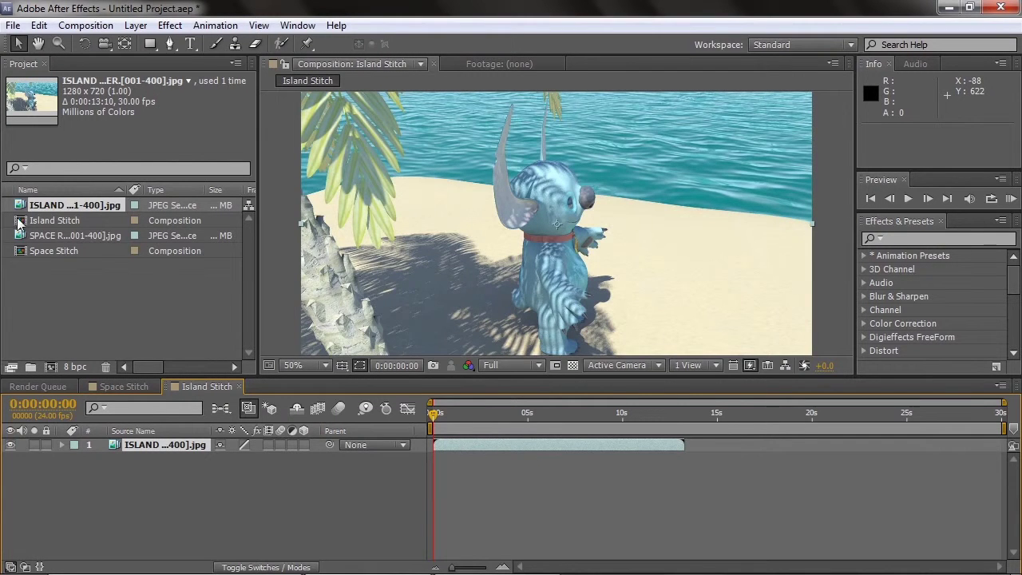
Add the SPACE RENDER sequence to the Space Stitch timeline and align its start to 0:00:00:00.
left_click(46, 233)
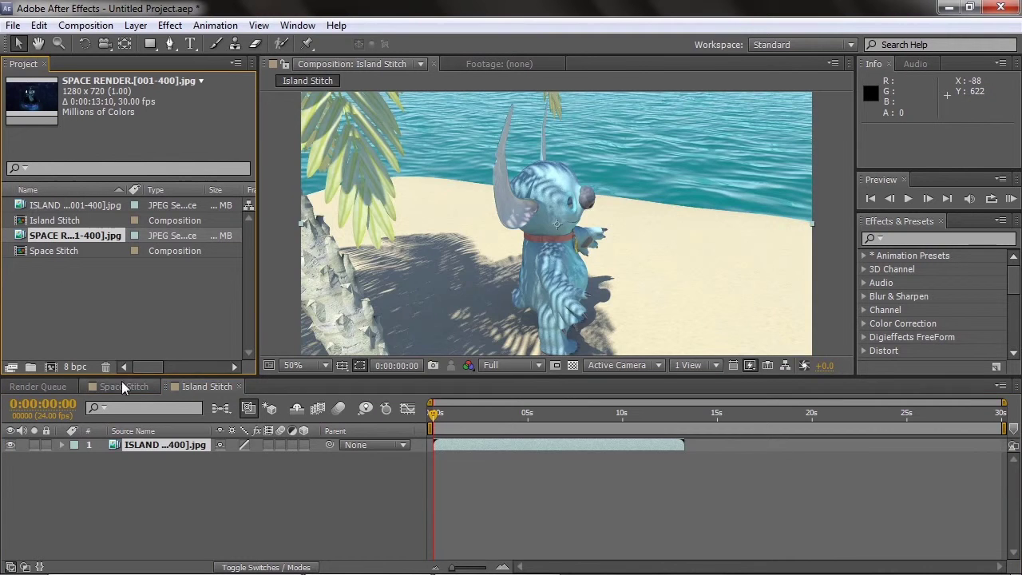
left_click(122, 382)
left_click_drag(46, 233, 472, 457)
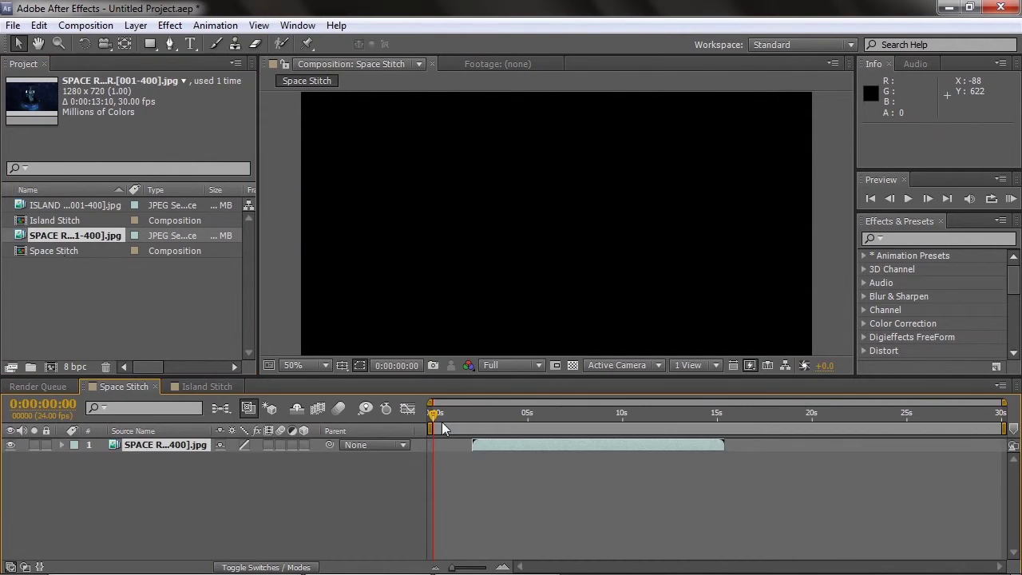
key("[")
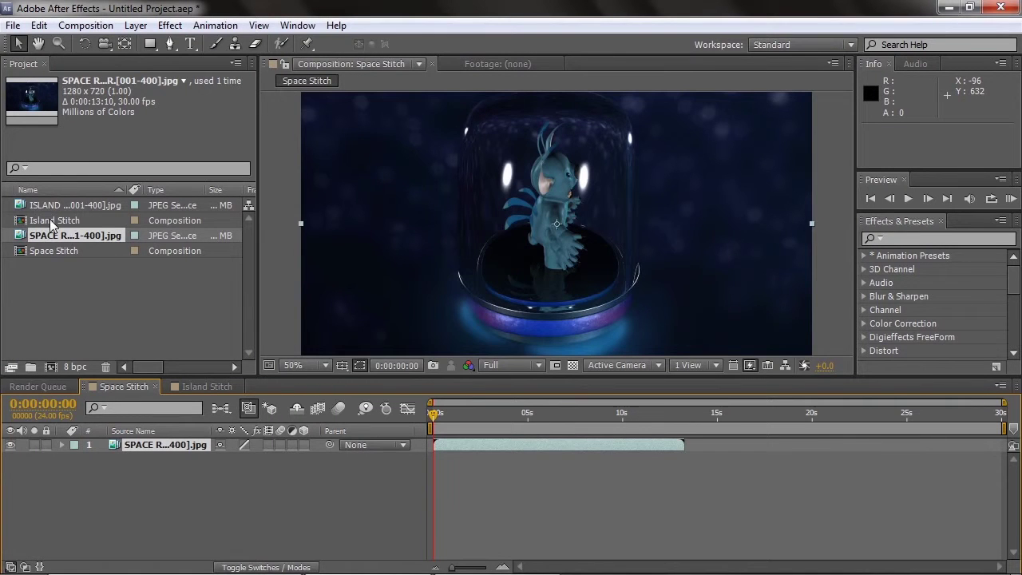
Interpret the ISLAND RENDER footage at an assumed frame rate of 24 frames per second.
left_click(94, 332)
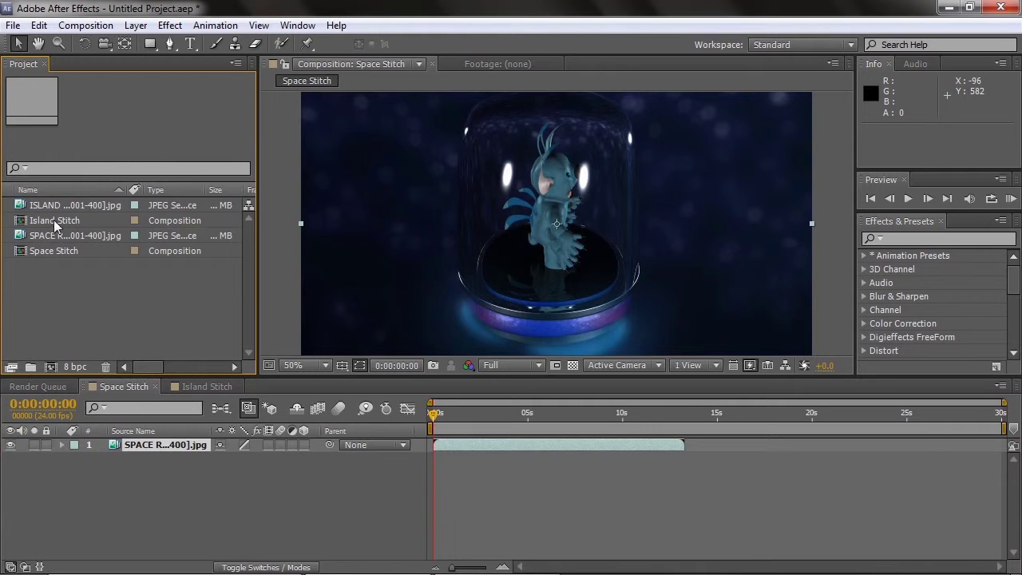
left_click(47, 202)
right_click(47, 202)
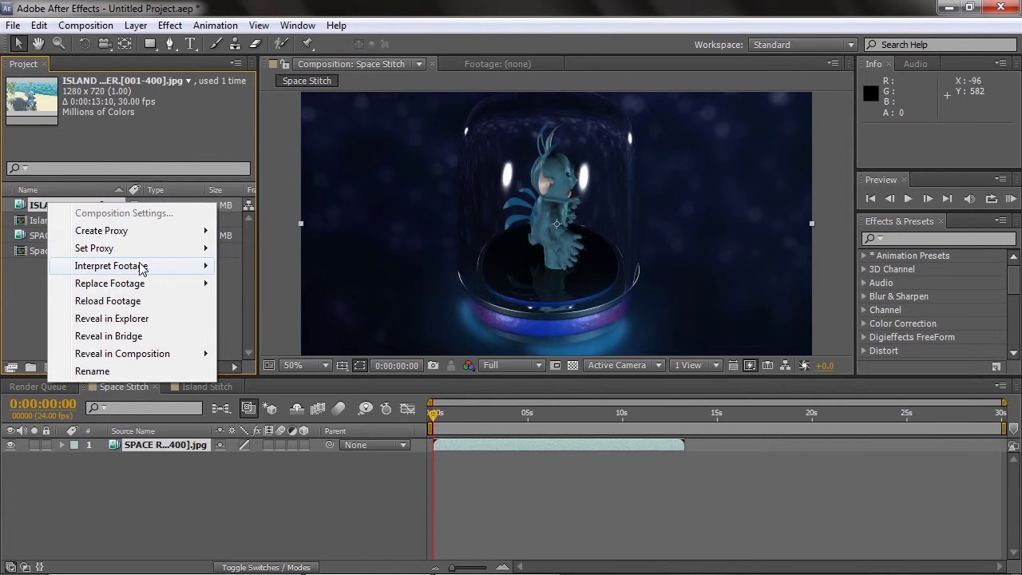
mouse_move(144, 266)
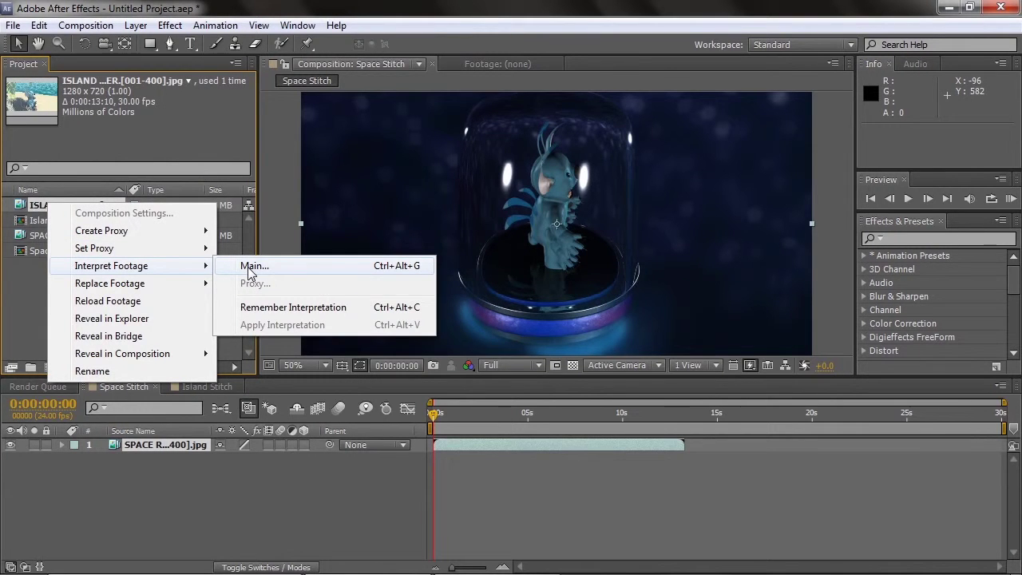
left_click(252, 266)
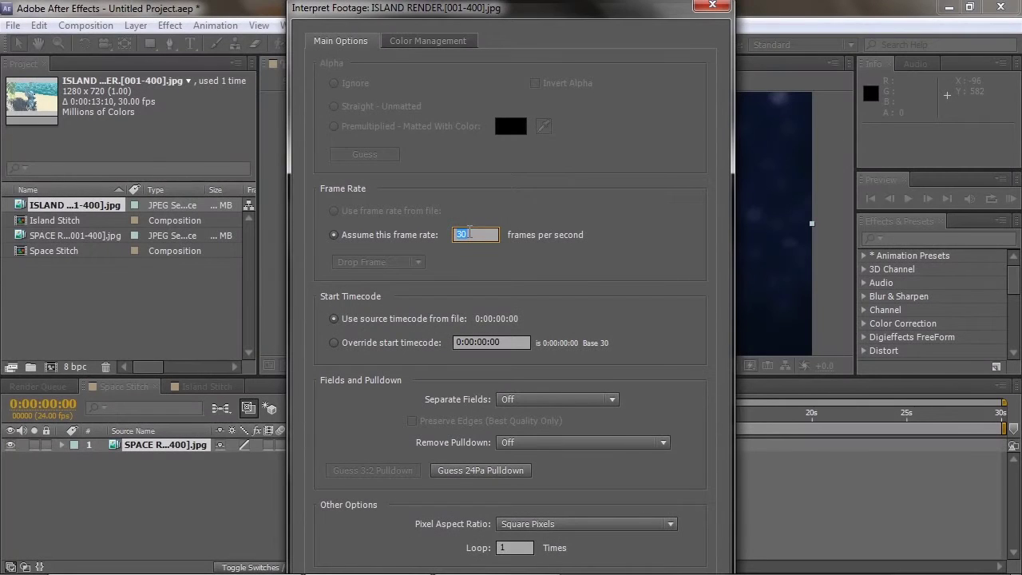
type("24")
left_click_drag(506, 10, 435, 7)
left_click_drag(569, 8, 590, 35)
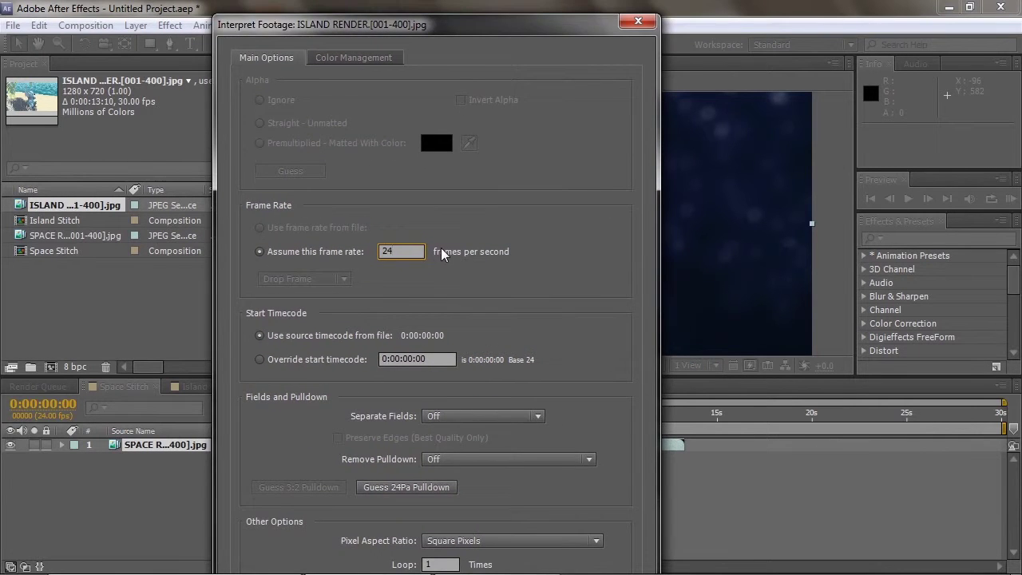
key("Return")
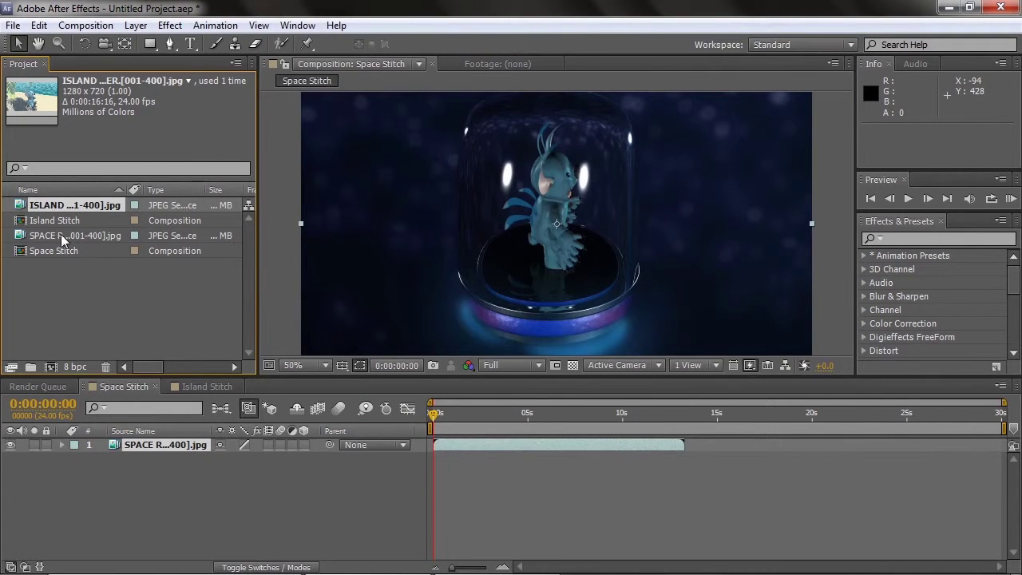
Interpret the SPACE RENDER footage at an assumed frame rate of 24 frames per second.
right_click(62, 235)
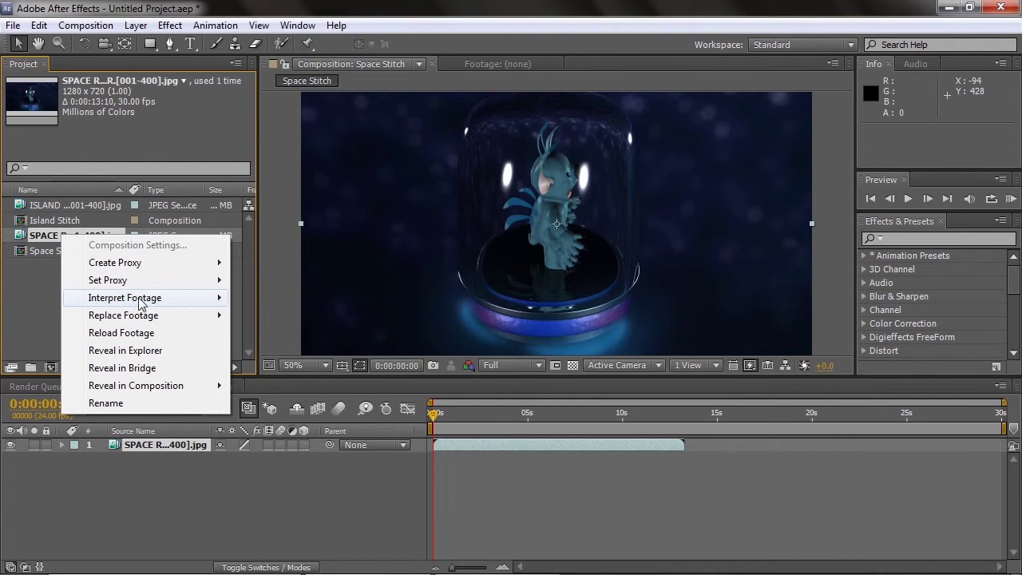
mouse_move(144, 298)
left_click(268, 298)
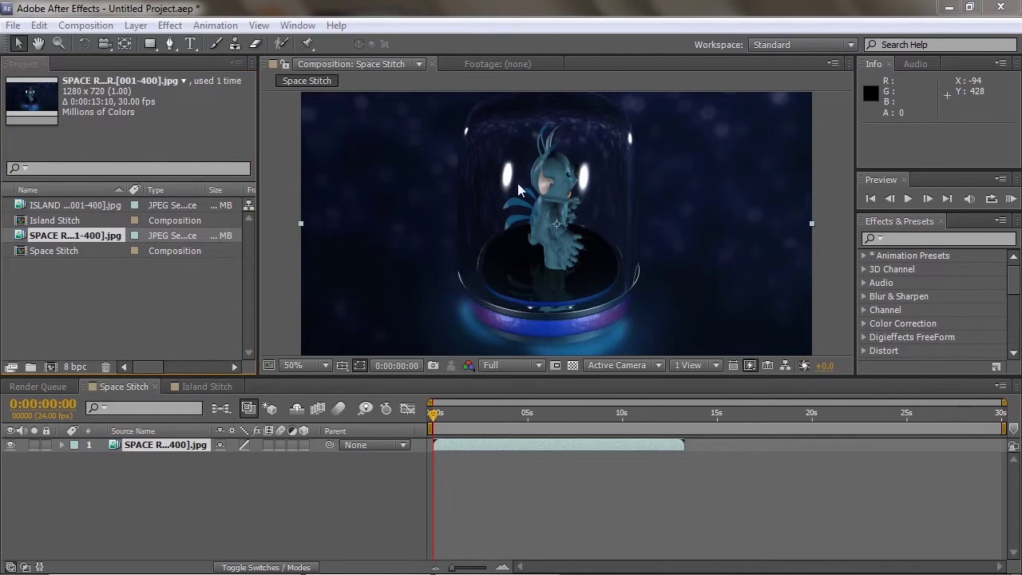
type("24")
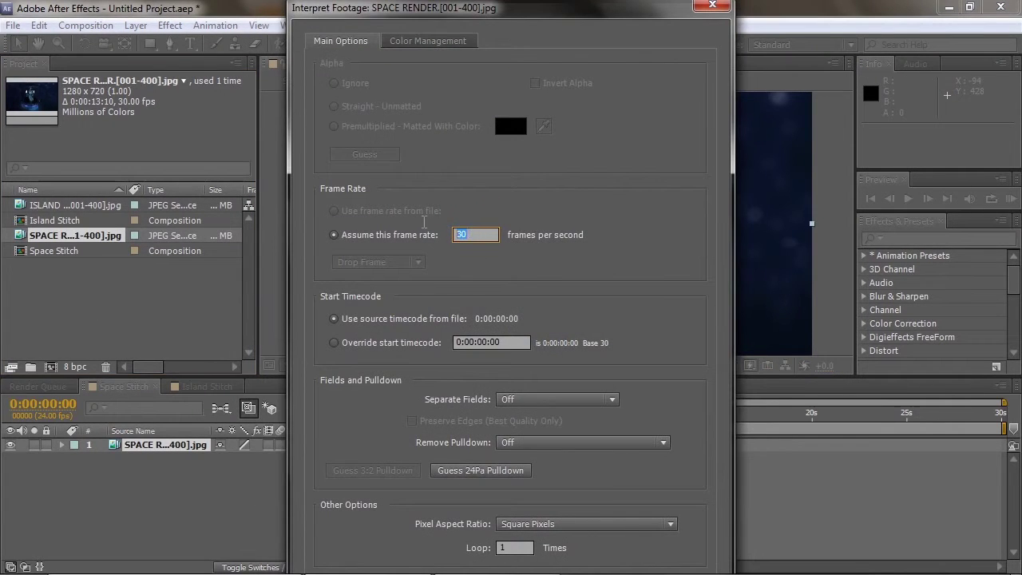
key("Return")
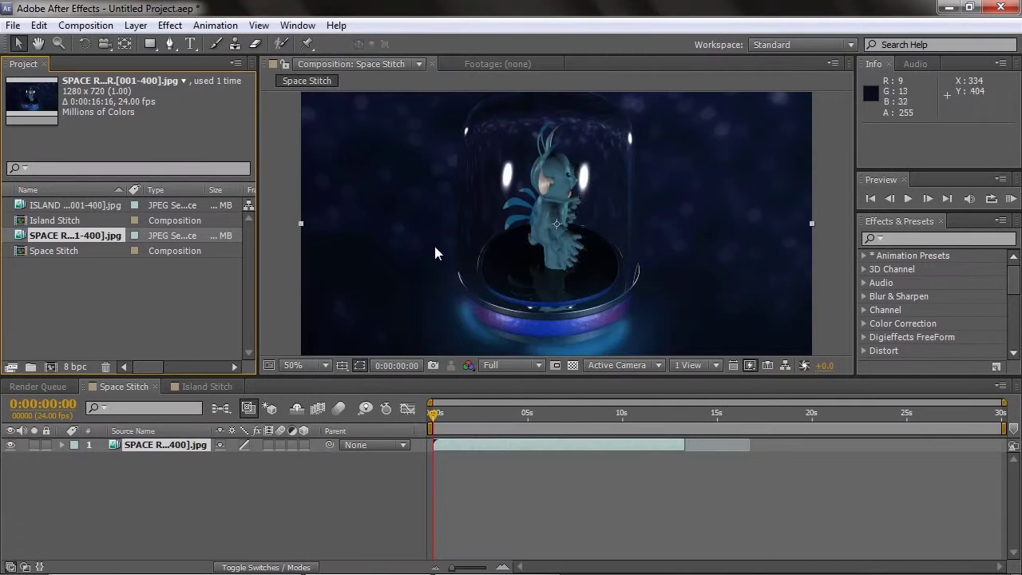
Extend the sequence layers in the Island Stitch and Space Stitch timelines to their full 0:00:16:16 duration.
left_click(55, 222)
left_click(188, 392)
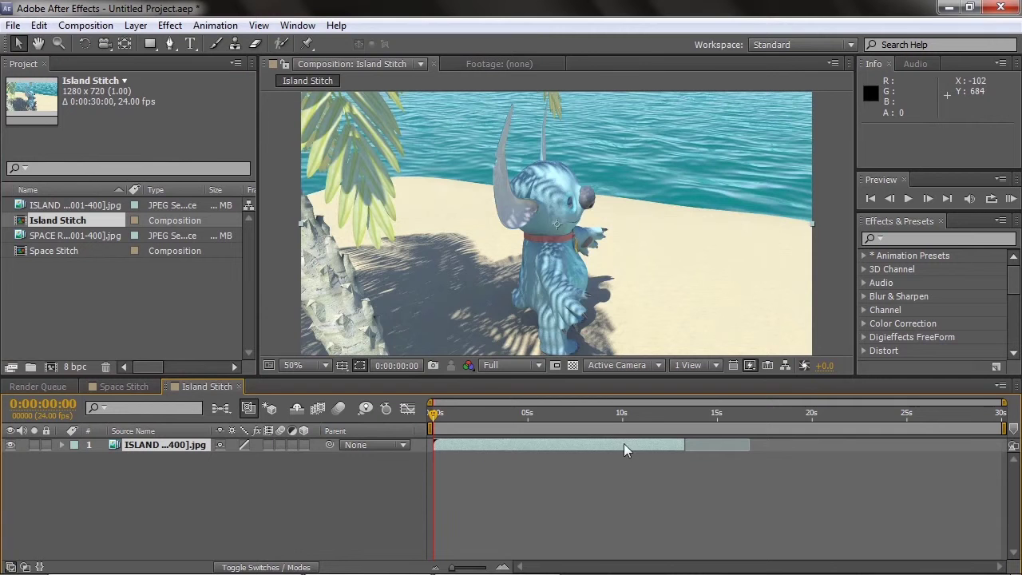
left_click(688, 445)
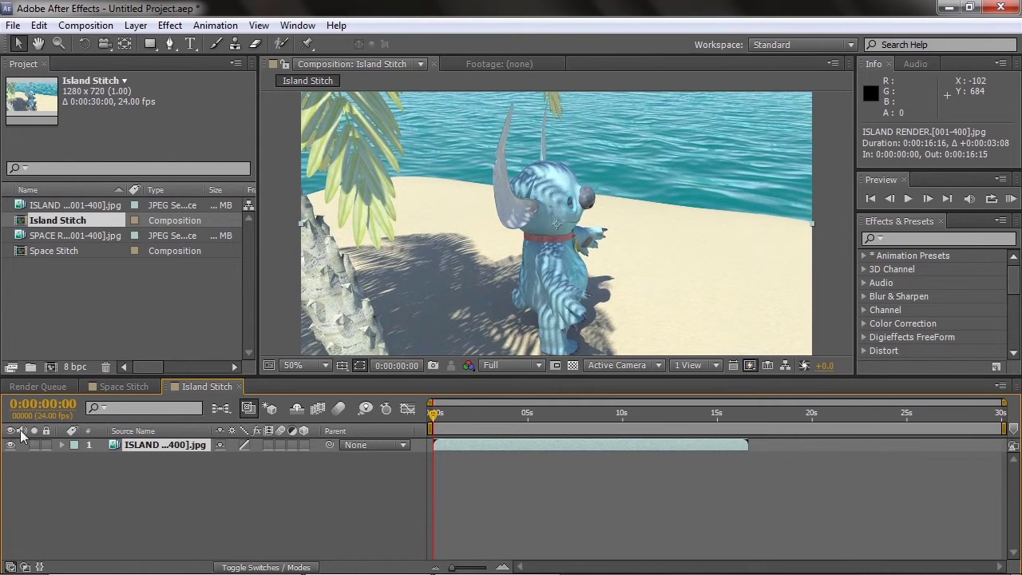
left_click(113, 387)
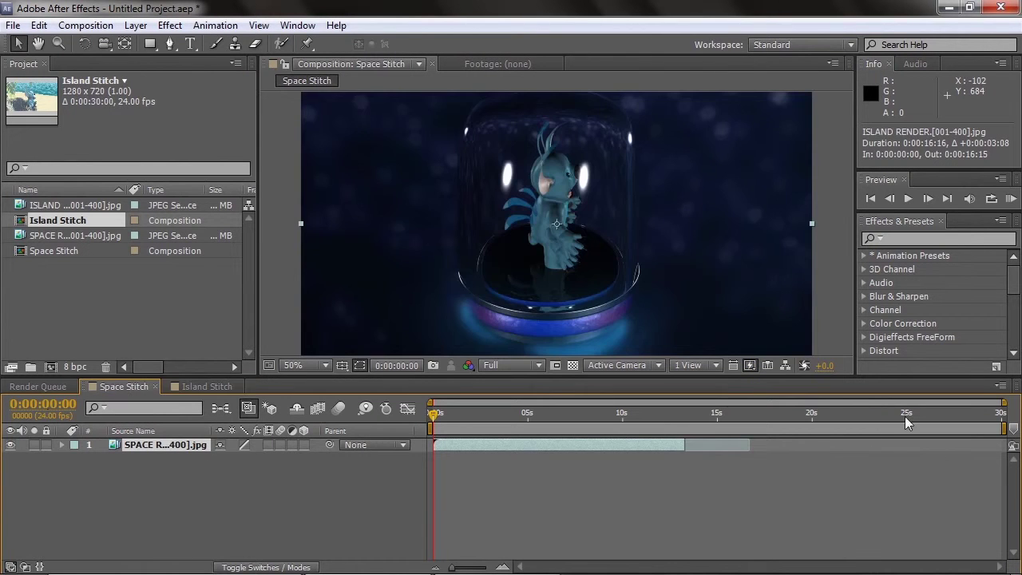
left_click(683, 444)
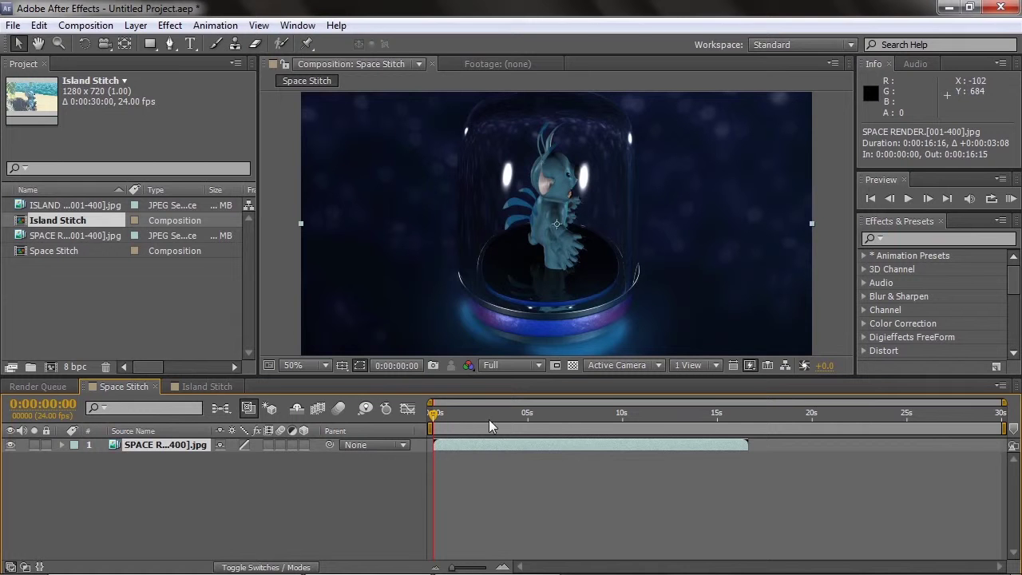
End the Space Stitch work area at the sequence's last frame, 0:00:16:15, and trim the composition to the work area.
left_click_drag(1003, 428, 753, 413)
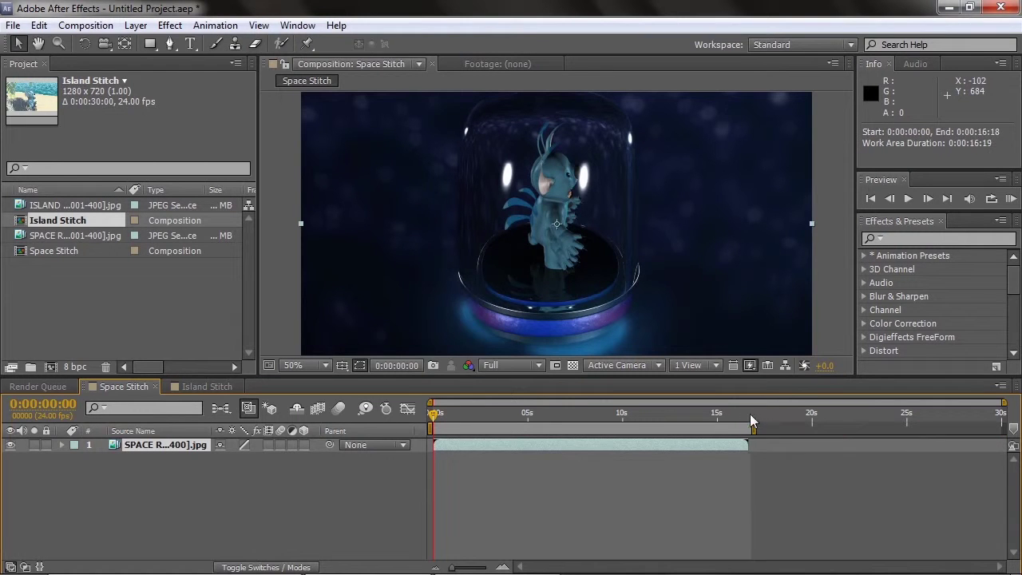
left_click_drag(616, 406, 748, 407)
key("Page_Down")
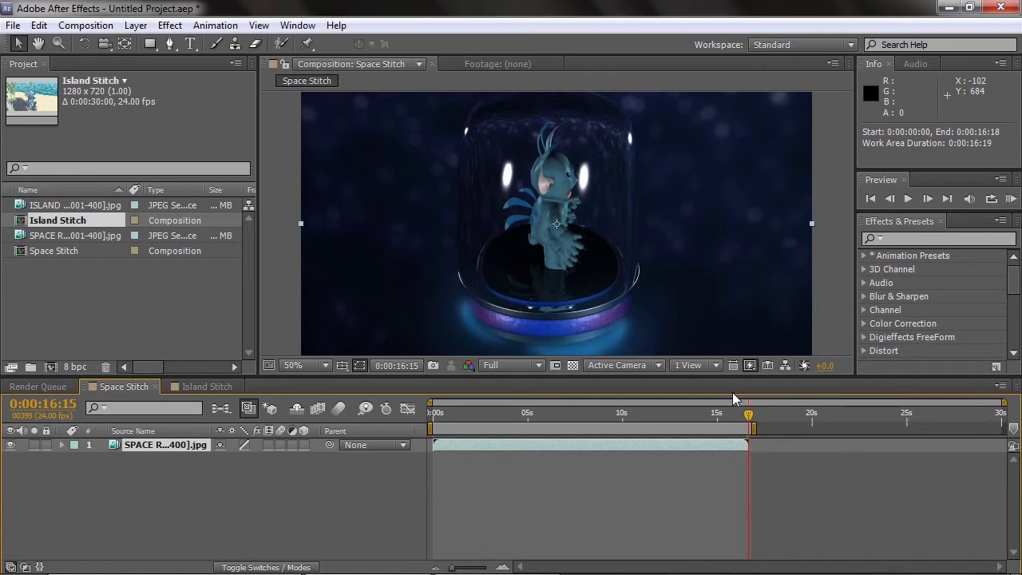
key("n")
right_click(572, 430)
left_click(638, 477)
End the Island Stitch work area at 0:00:16:15 and trim that composition to the work area.
left_click(204, 386)
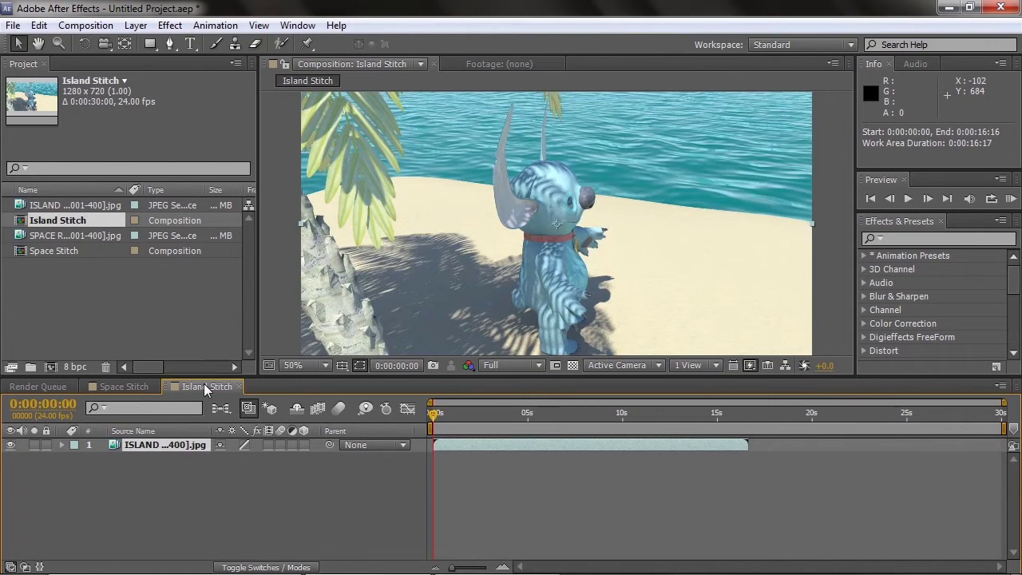
left_click(747, 414)
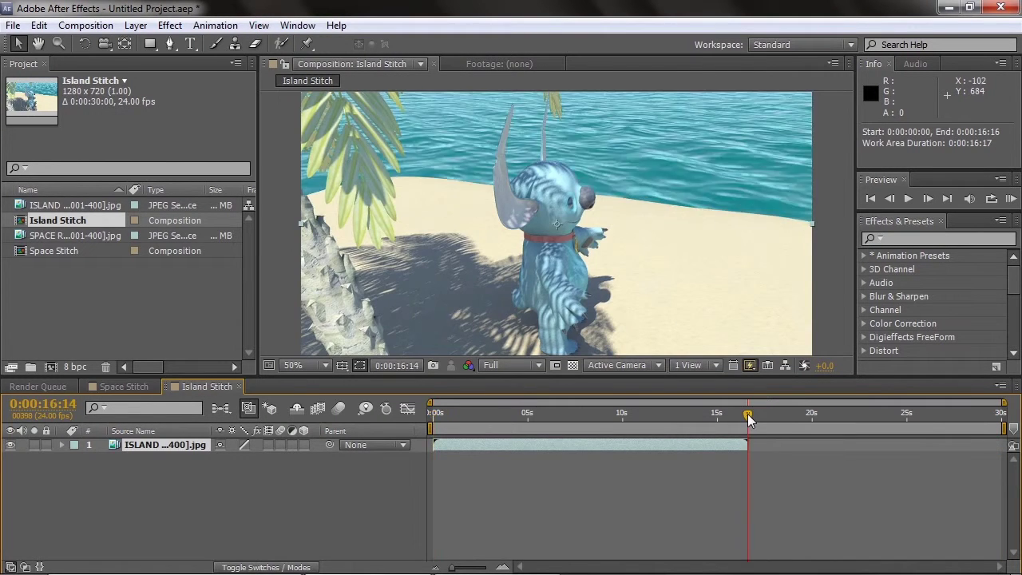
key("Page_Down")
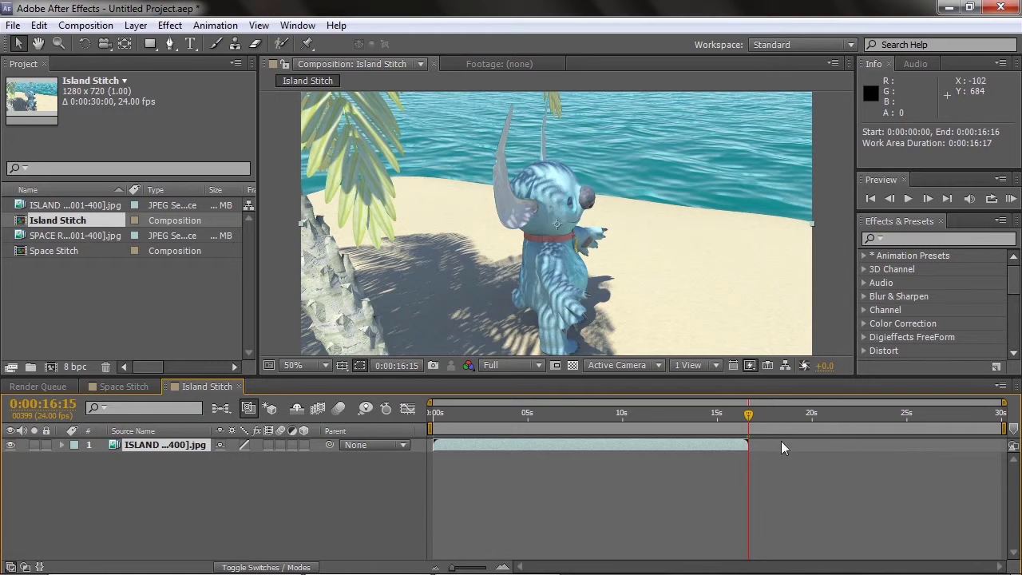
key("n")
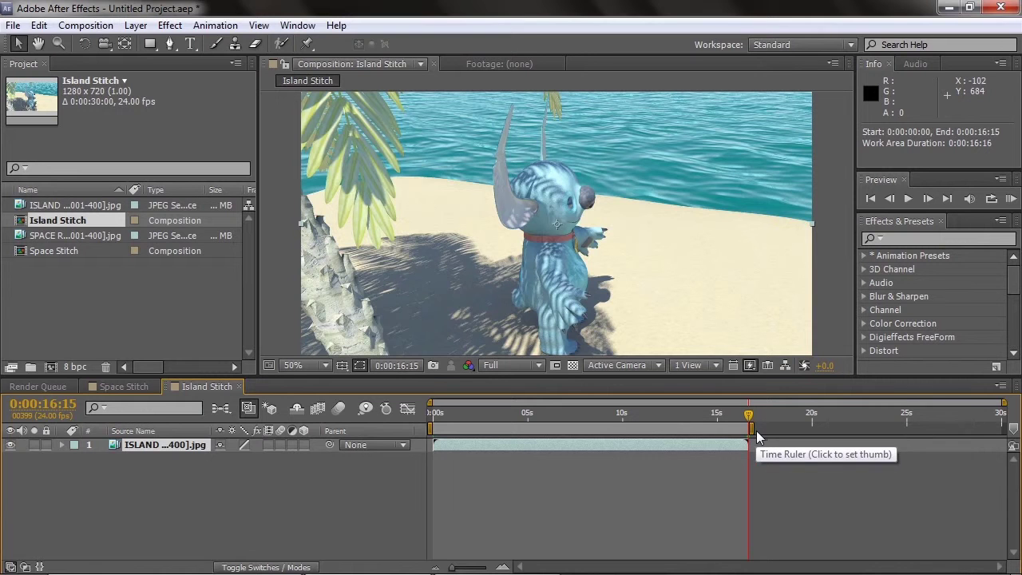
right_click(707, 431)
left_click(750, 476)
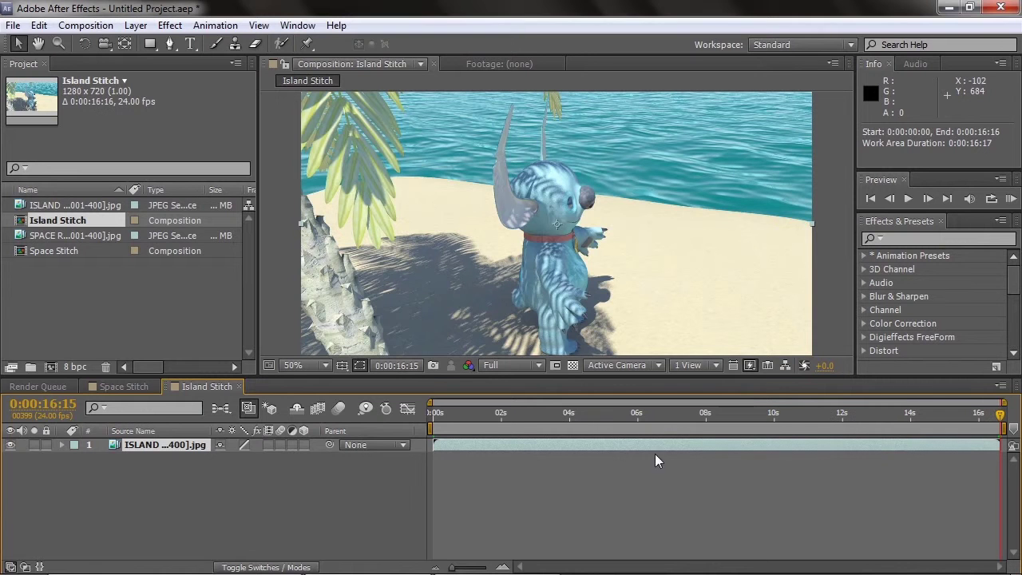
Check the durations and timelines of the trimmed Island Stitch and Space Stitch compositions.
left_click(21, 325)
left_click(52, 216)
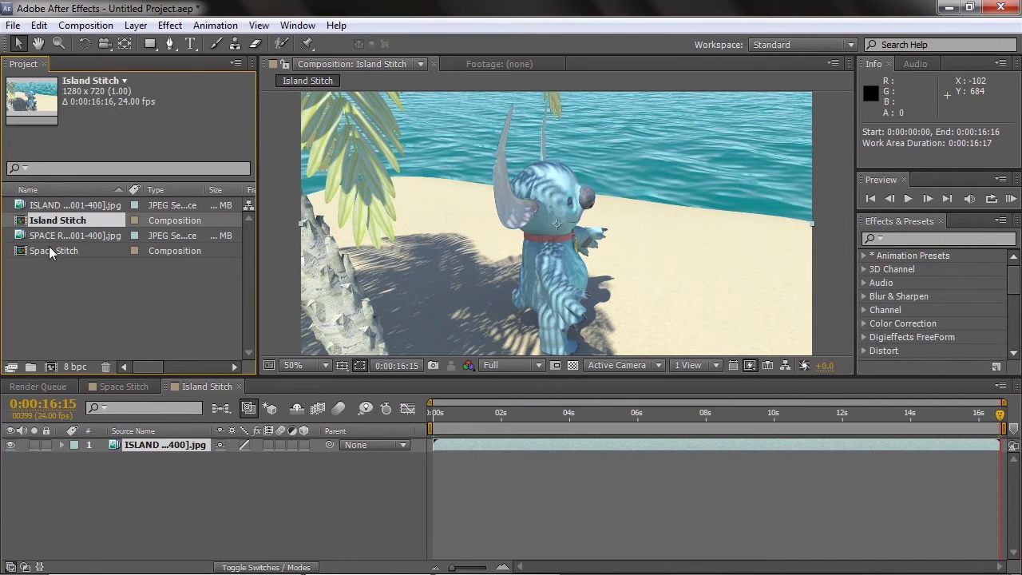
left_click(37, 251)
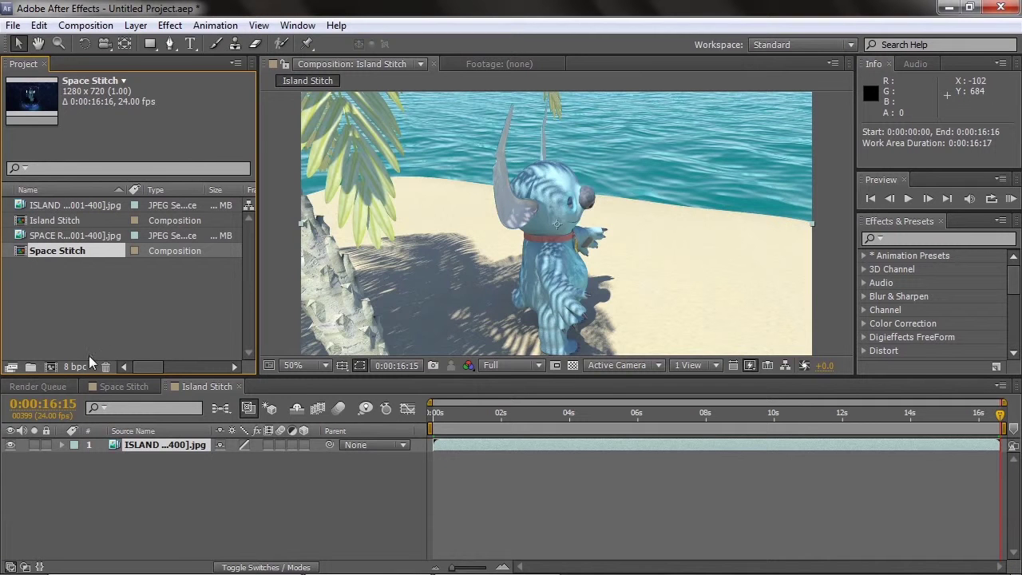
left_click(111, 386)
left_click(168, 387)
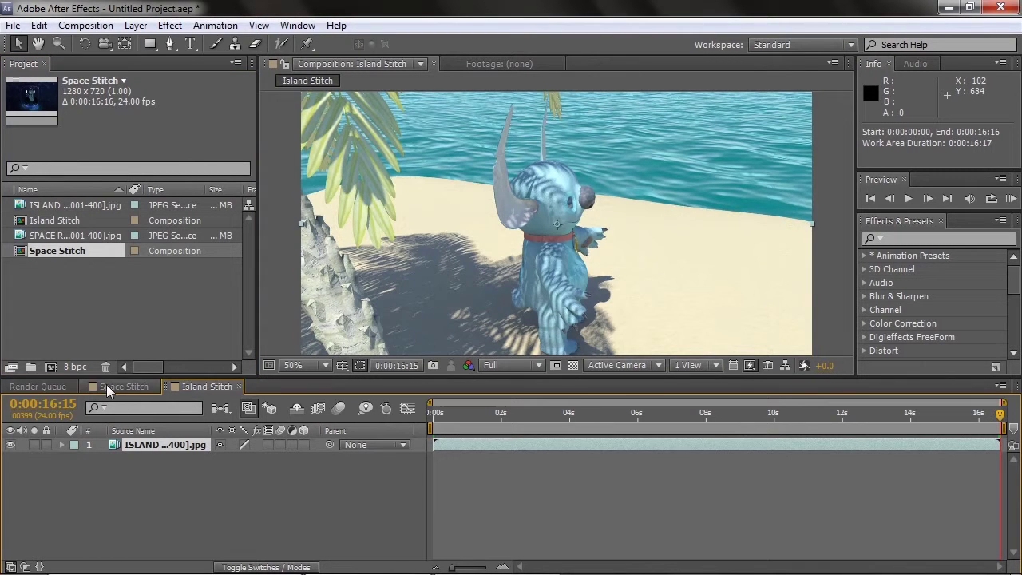
left_click(111, 386)
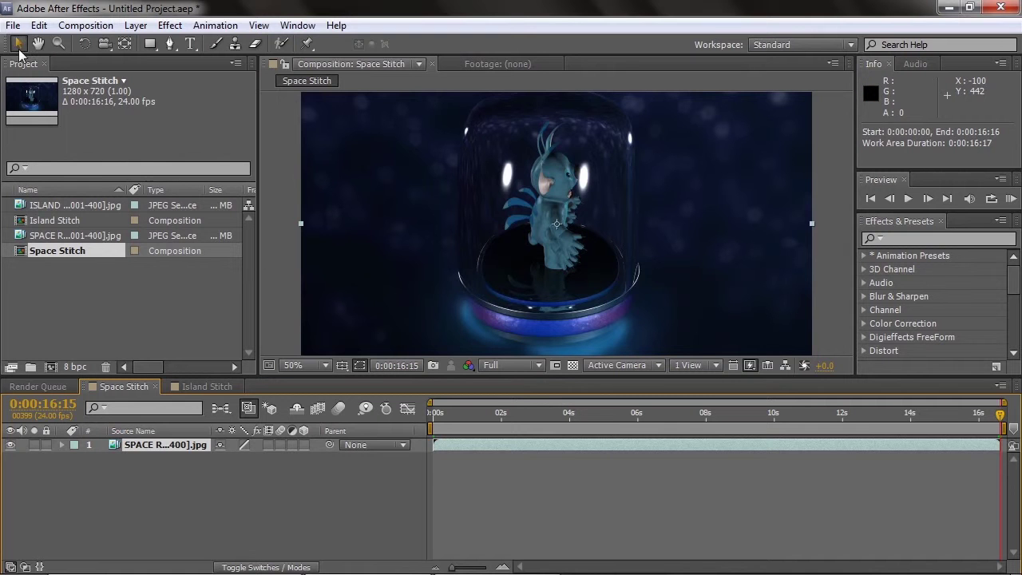
left_click(15, 26)
left_click(15, 26)
Create a 1280 x 720, 24 fps composition named Real Stitch with a duration of 0:01:00:00.
right_click(71, 315)
left_click(151, 324)
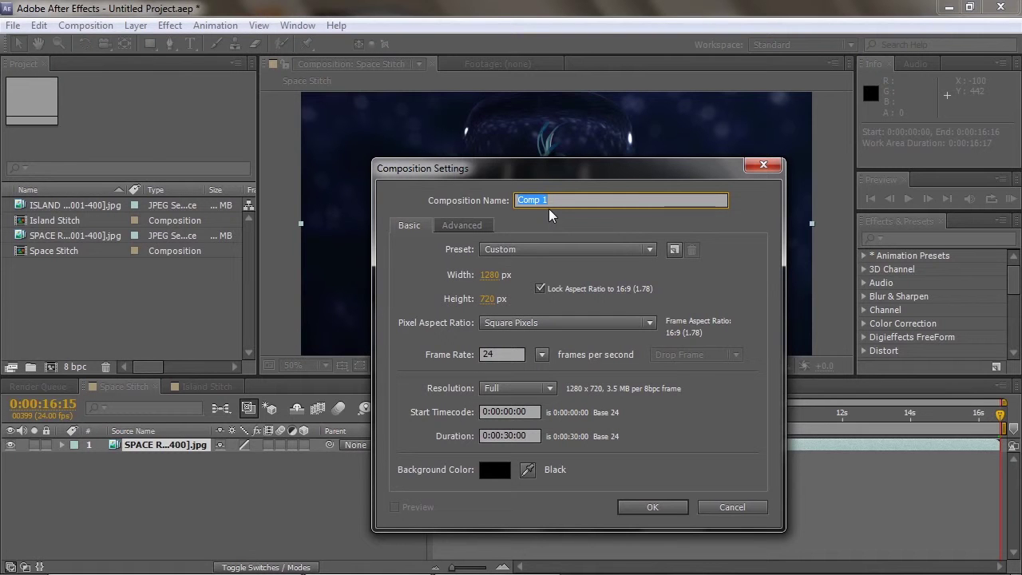
type("M")
type("eal Stitch")
left_click(502, 436)
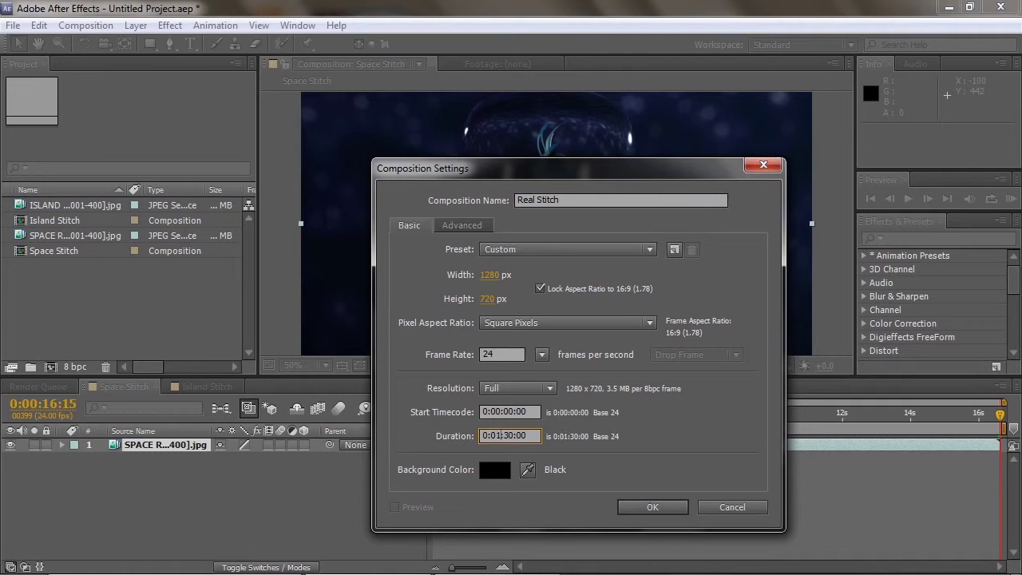
key("BackSpace")
type("00")
left_click(644, 508)
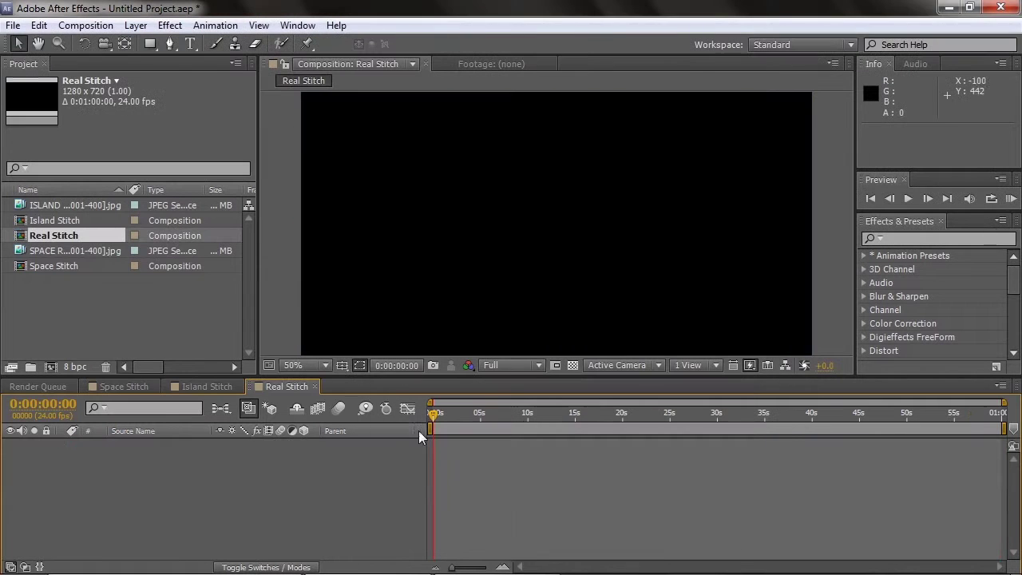
Add the Island Stitch and Space Stitch compositions to the Real Stitch timeline and align both starts to 0:00:00:00.
left_click(48, 220)
left_click(48, 266, "ctrl")
left_click_drag(48, 266, 467, 459)
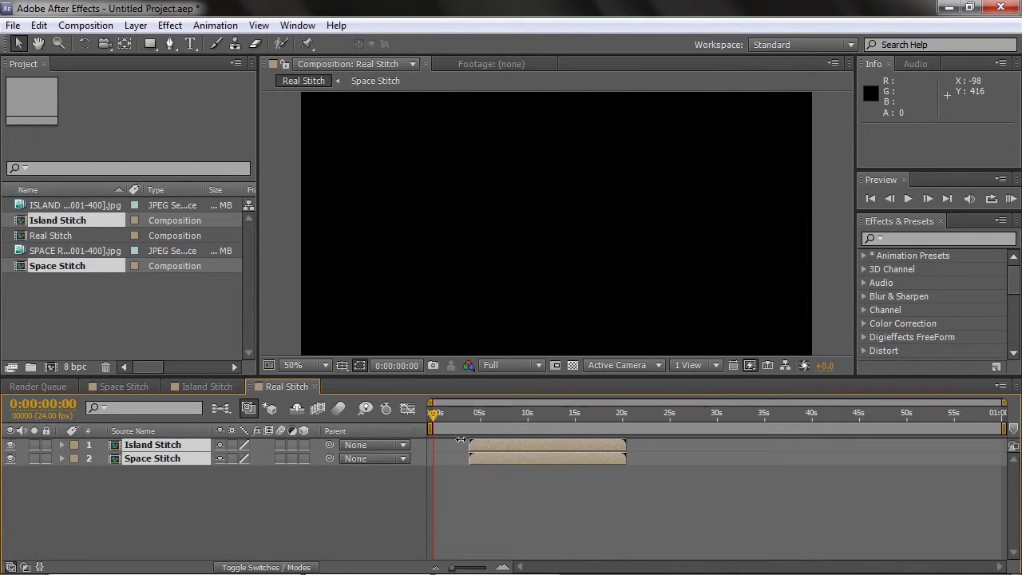
left_click_drag(461, 439, 463, 440)
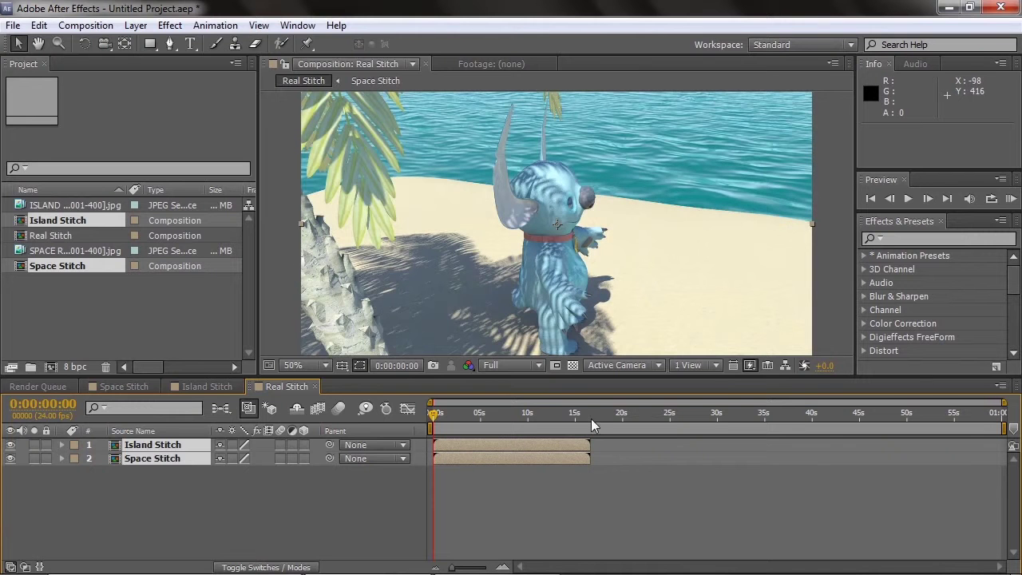
Move the Space Stitch layer to start at 0:00:16:16, directly after Island Stitch, and return the playhead to 0:00:00:00.
left_click(592, 414)
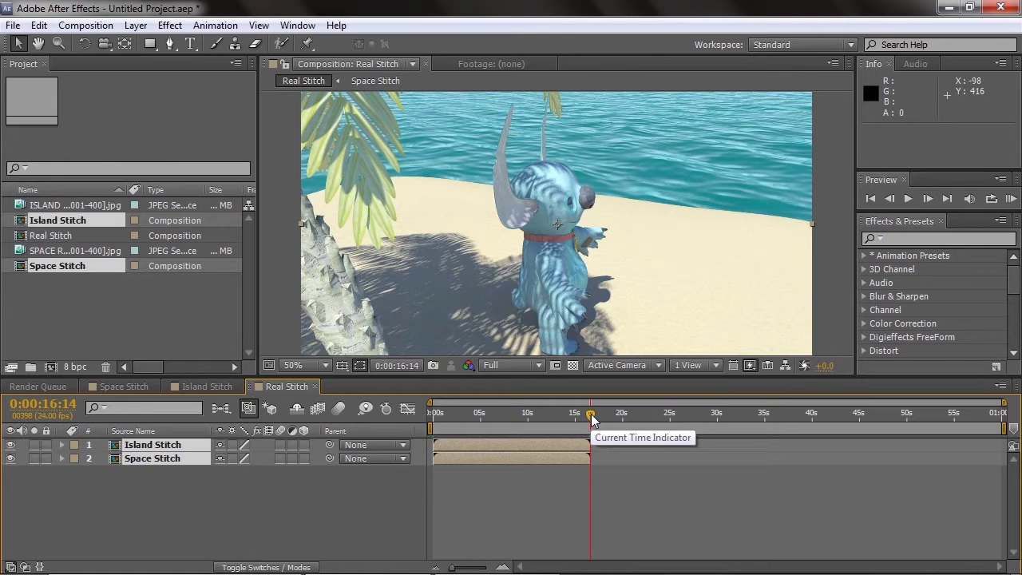
key("Page_Down")
key("Page_Down")
key("ctrl+a")
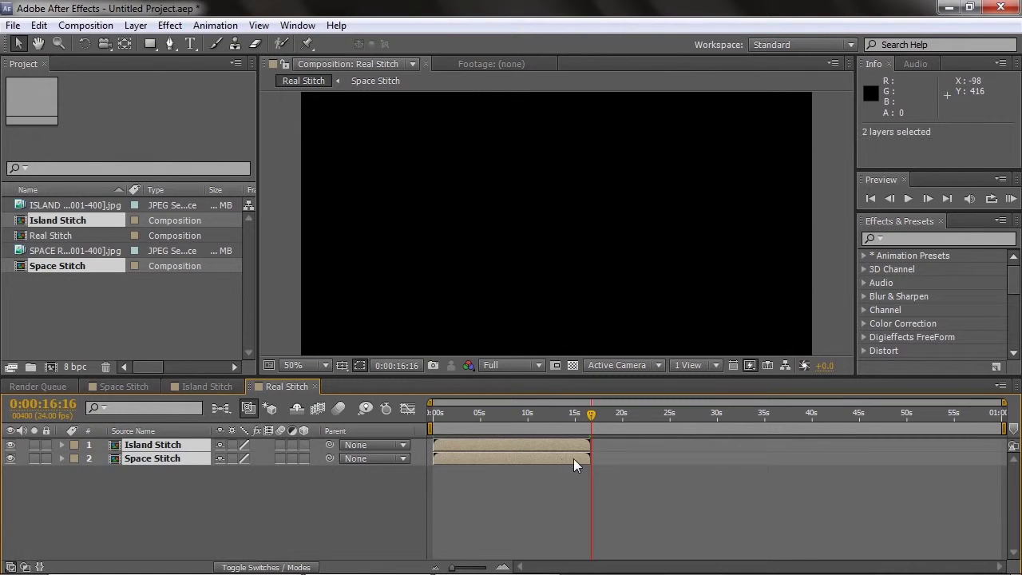
key("bracketleft")
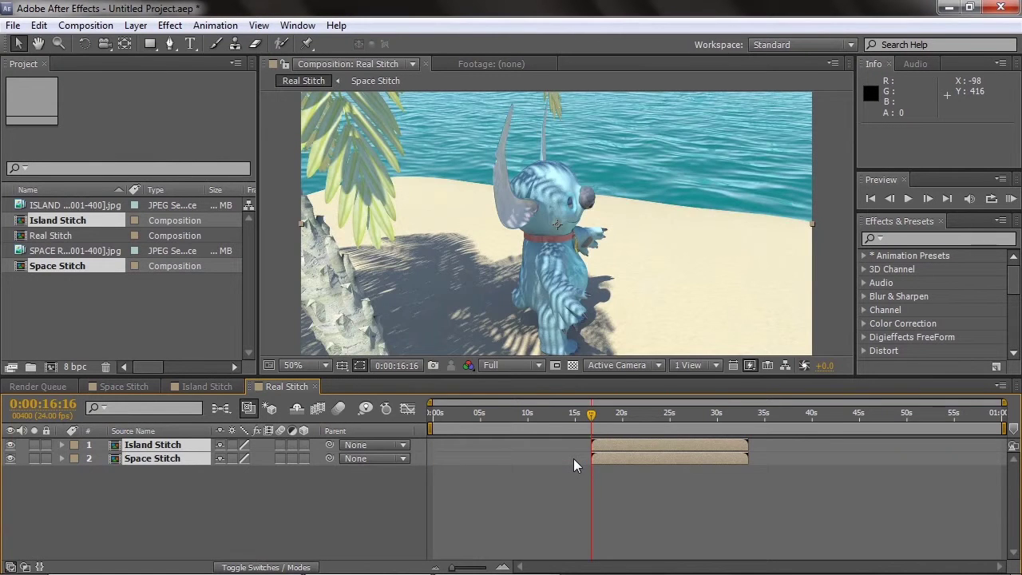
key("bracketright")
left_click(566, 487)
left_click(574, 458)
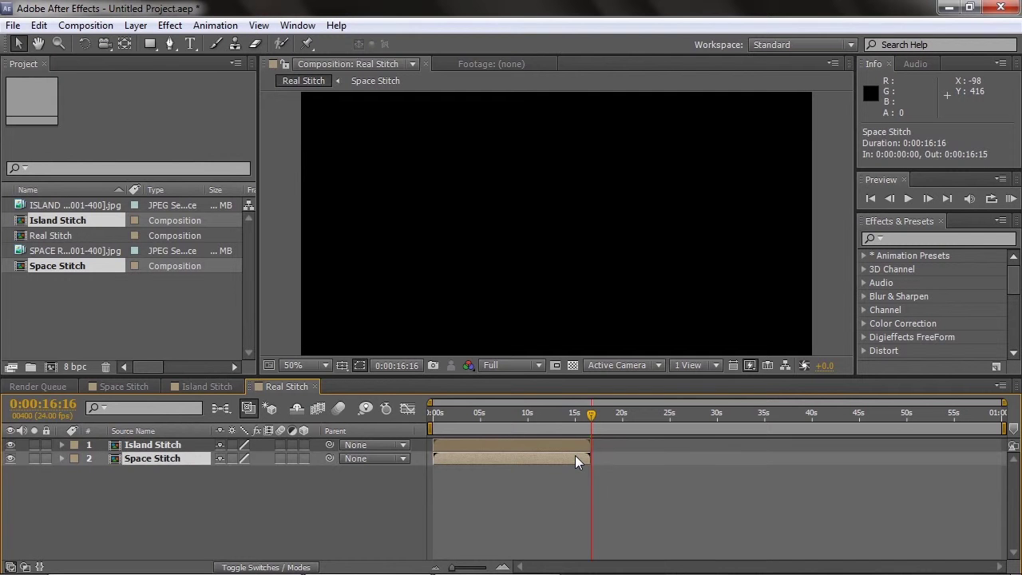
key("bracketleft")
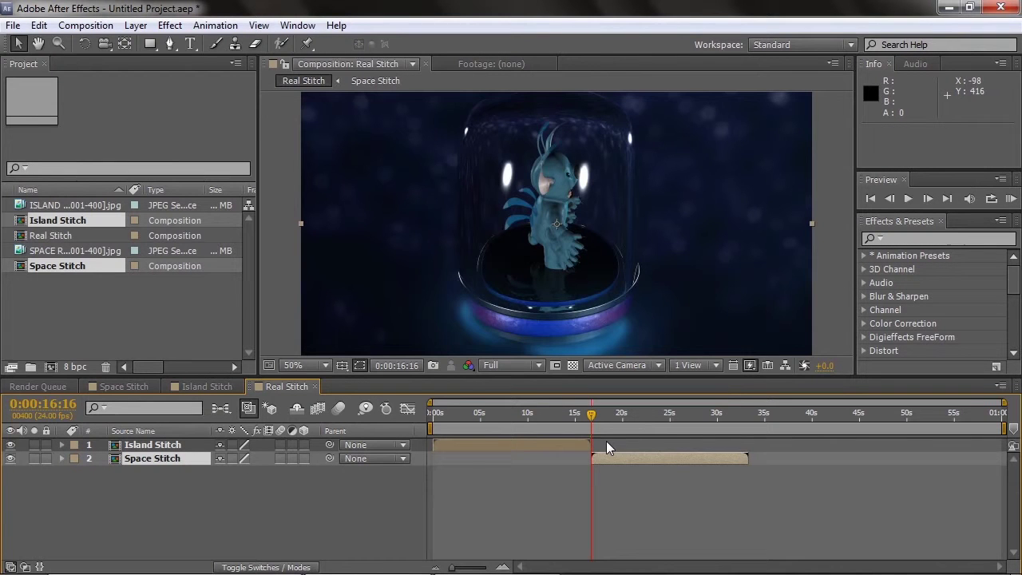
left_click_drag(592, 417, 432, 411)
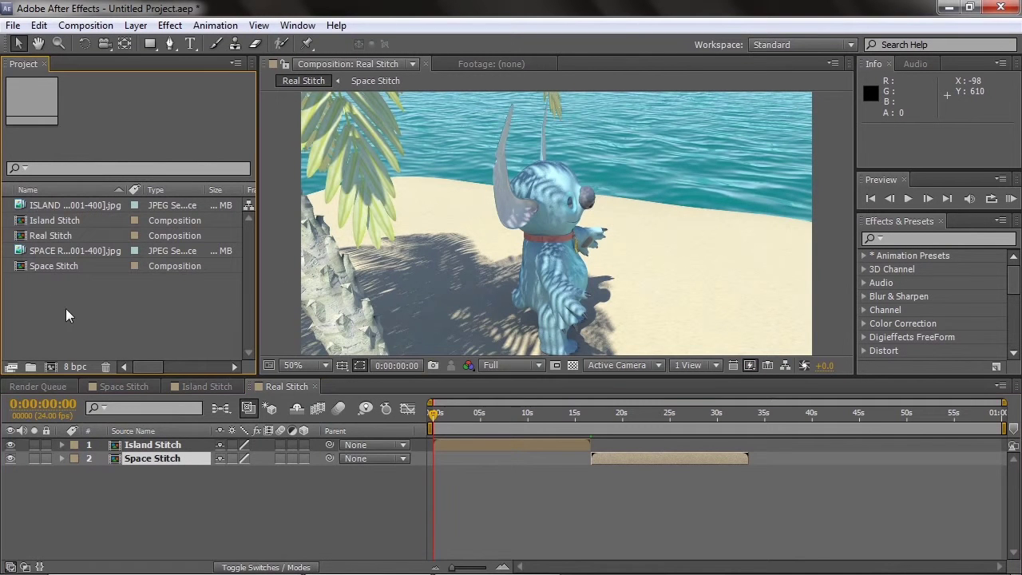
Add the Real Stitch composition to the render queue.
left_click(34, 388)
left_click(40, 236)
left_click_drag(40, 235, 96, 485)
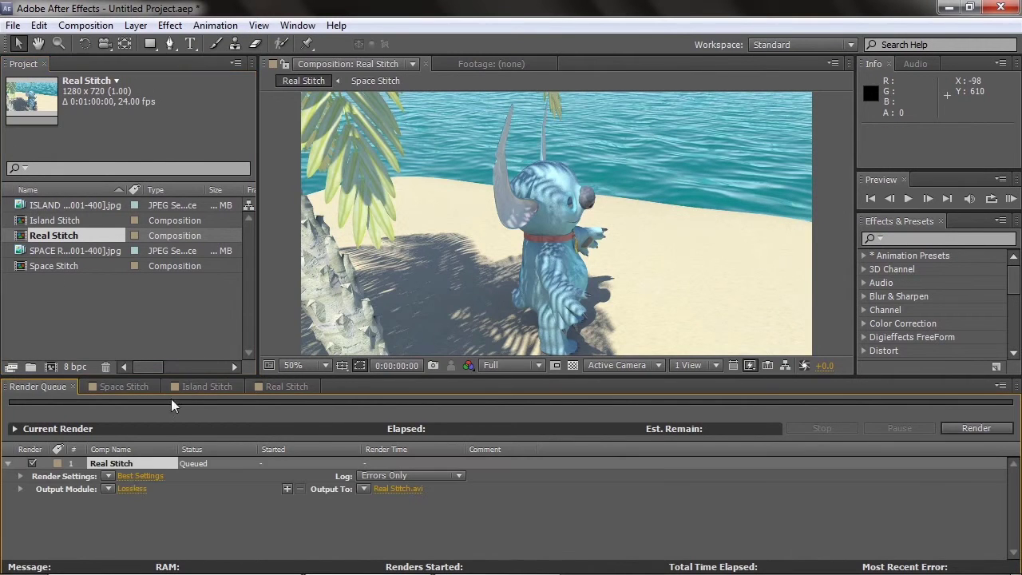
Set the Real Stitch render settings to use a specified frame rate of 24.
left_click(124, 475)
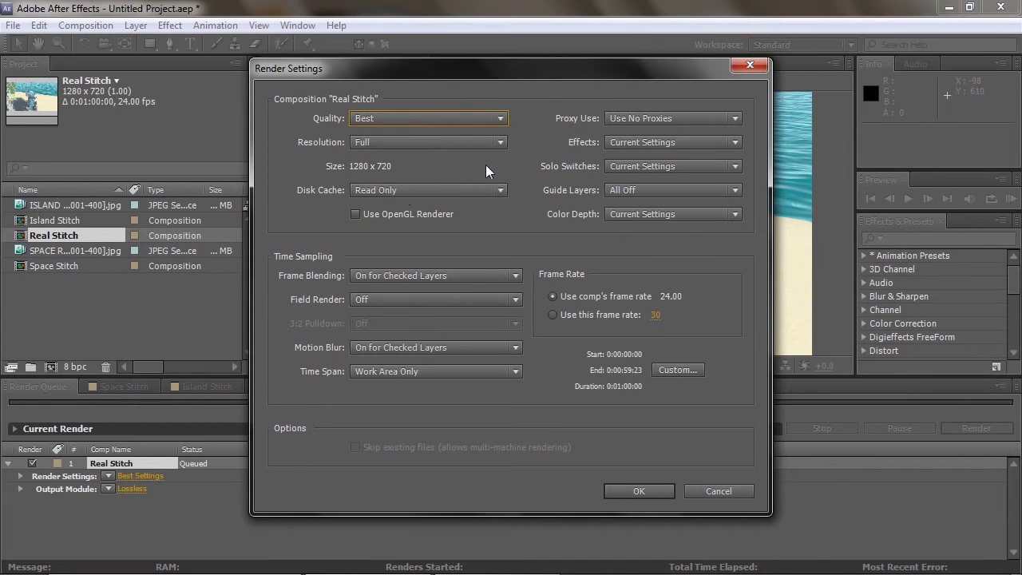
left_click(601, 298)
left_click(655, 314)
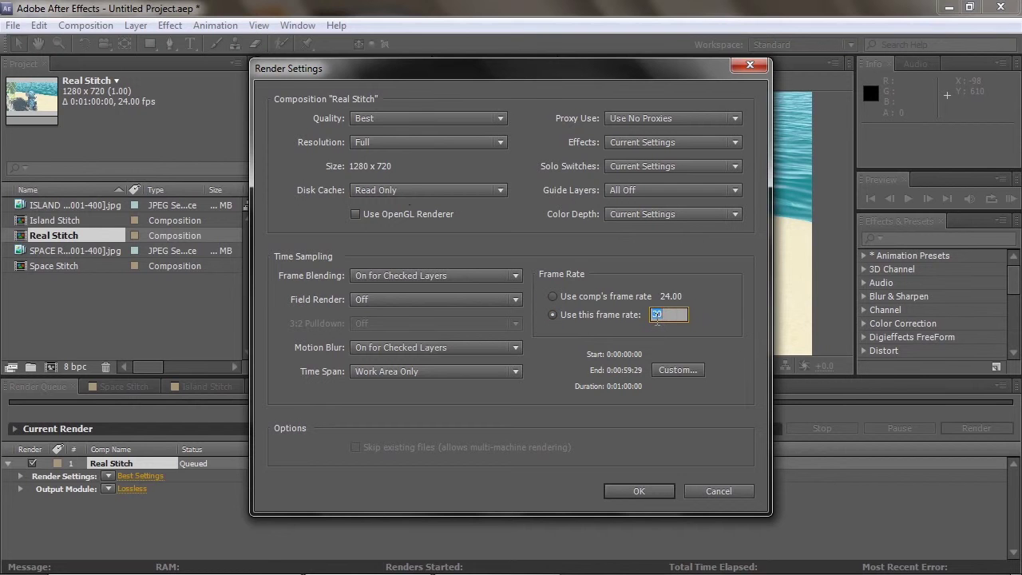
key("Return")
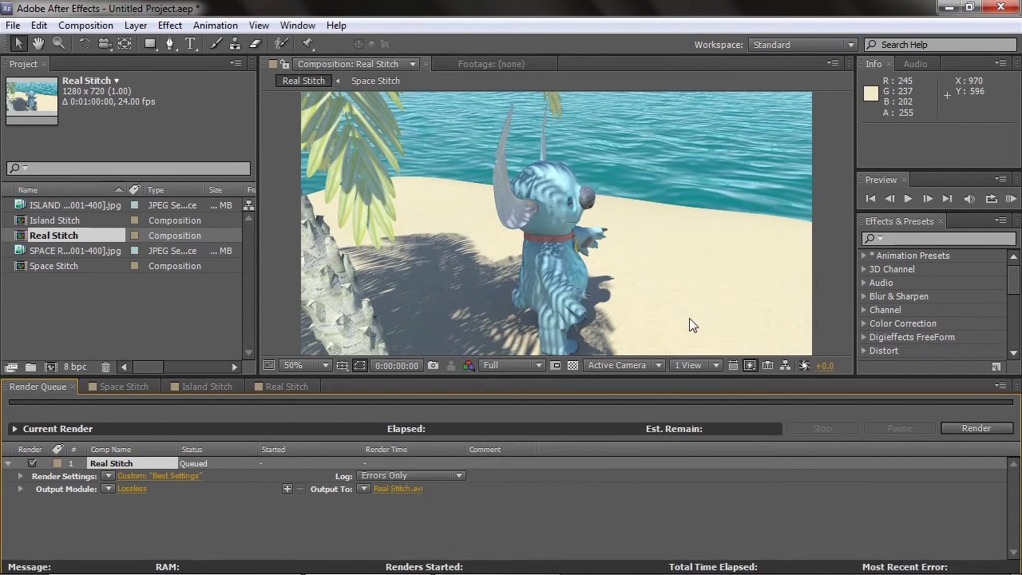
left_click(153, 477)
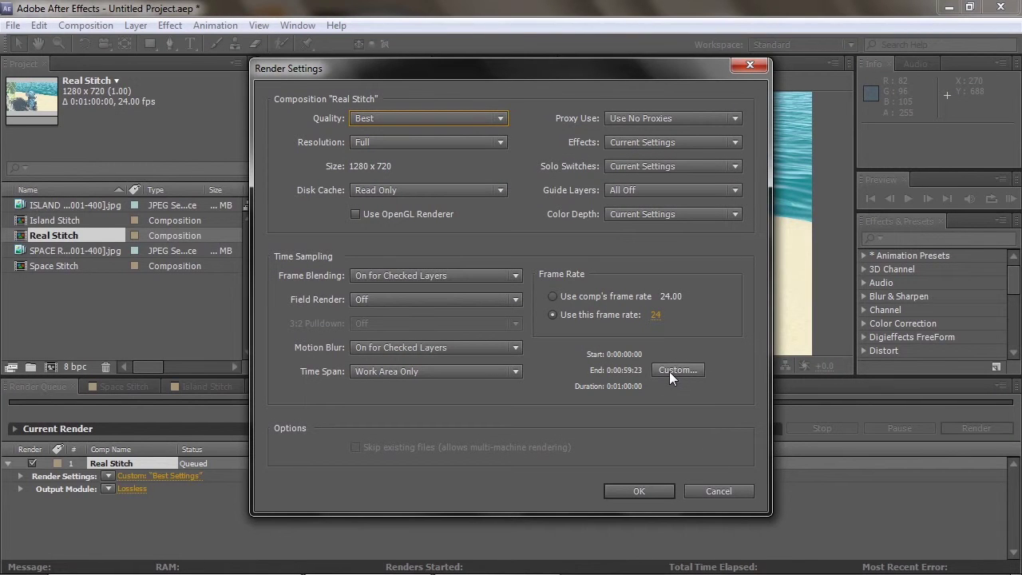
left_click(671, 370)
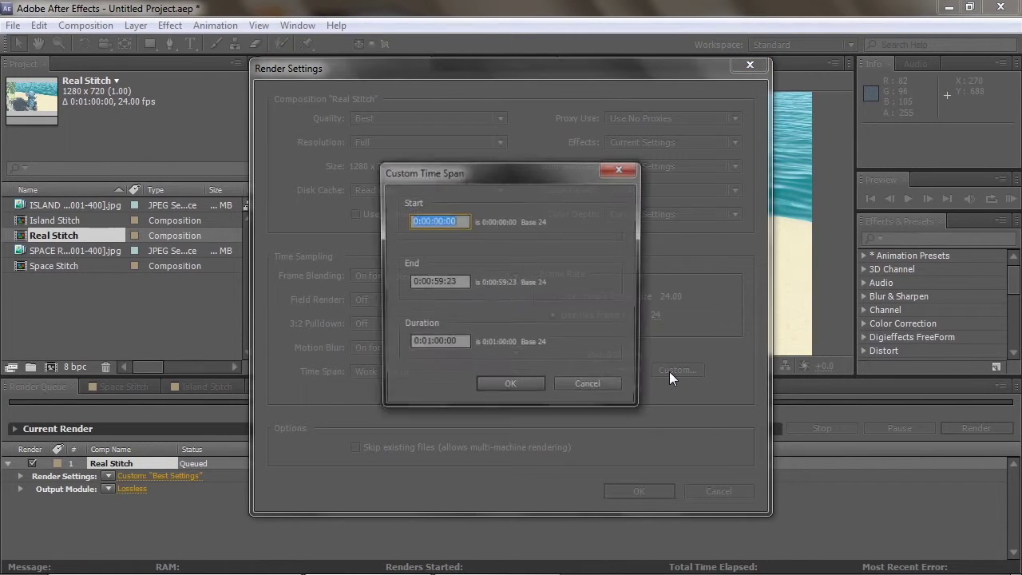
left_click(456, 281)
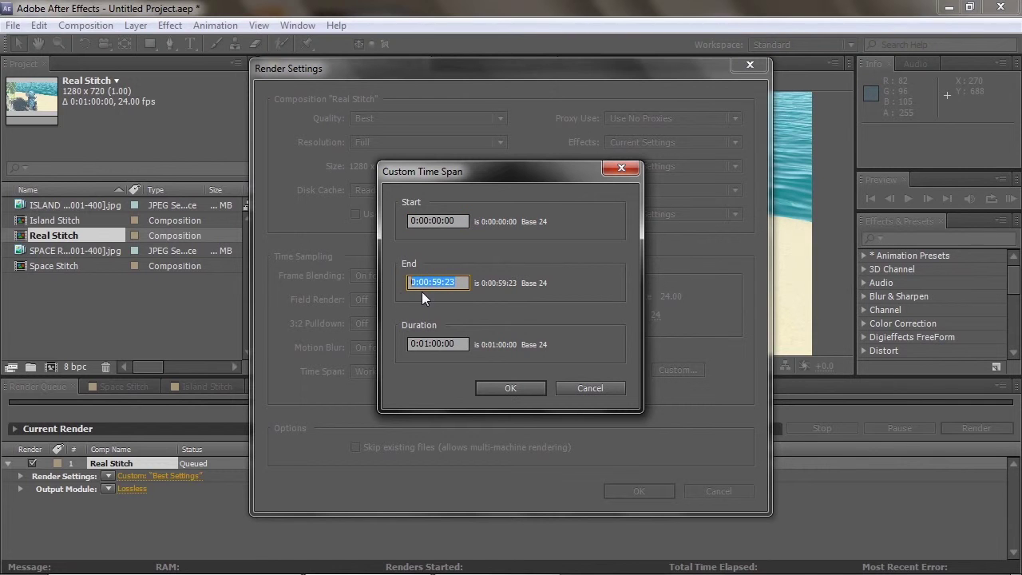
left_click(423, 280)
type("00")
left_click(582, 388)
left_click(725, 490)
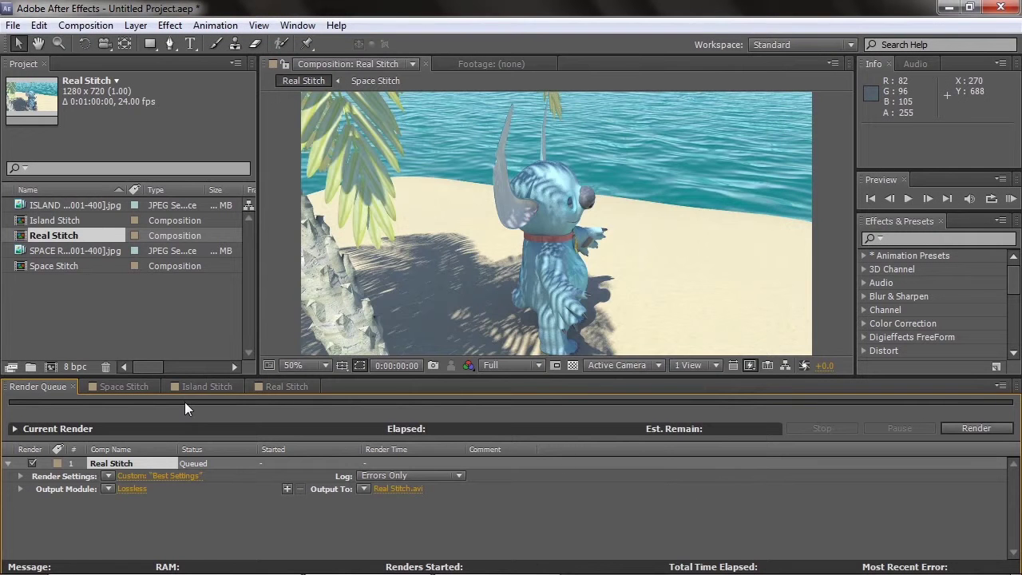
Remove the Real Stitch item from the render queue and return to the Real Stitch timeline.
left_click(100, 463)
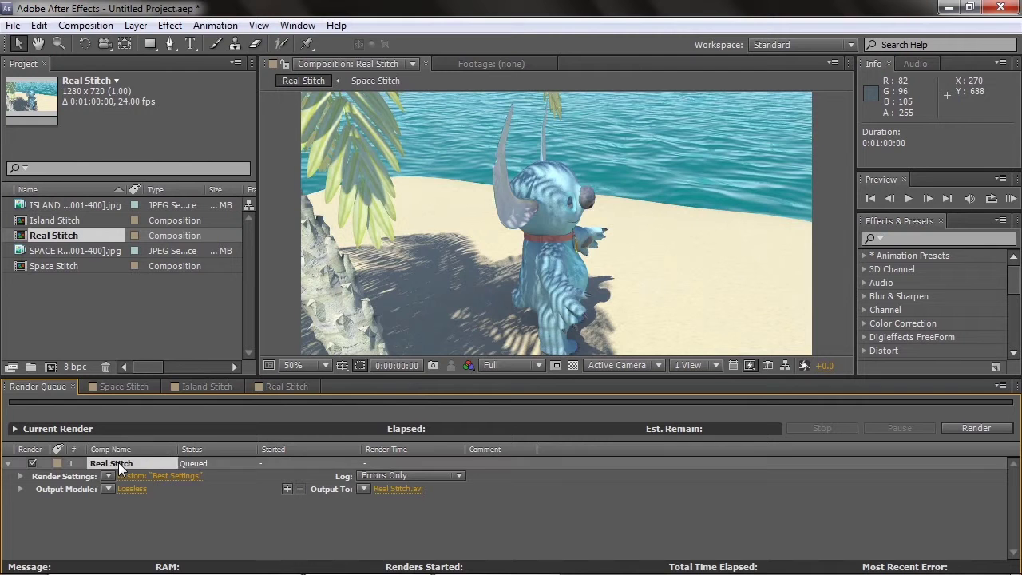
key("Delete")
left_click(272, 387)
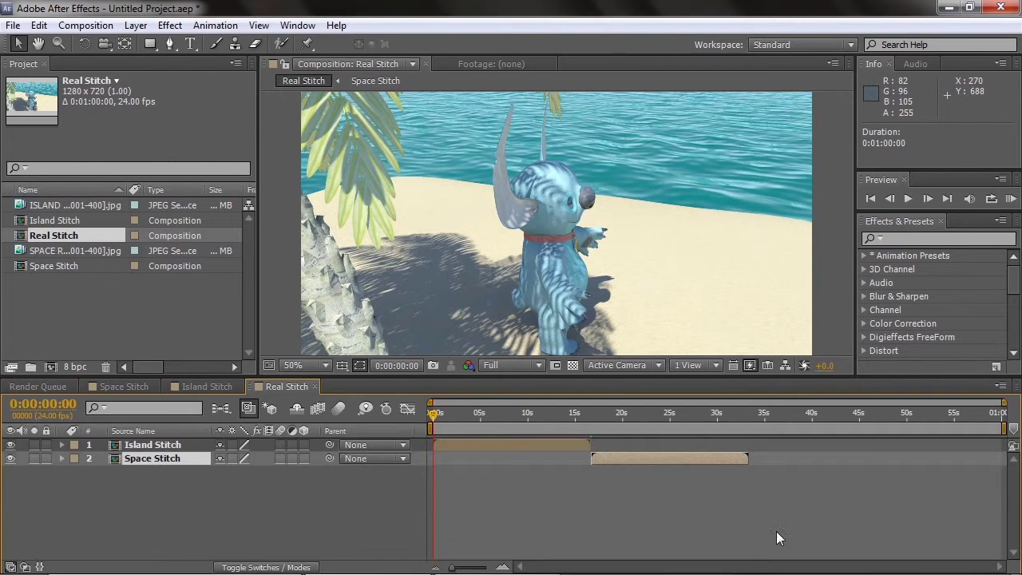
End the work area at 0:00:33:07, where the Space Stitch layer ends, and trim the Real Stitch composition to the work area.
left_click(739, 416)
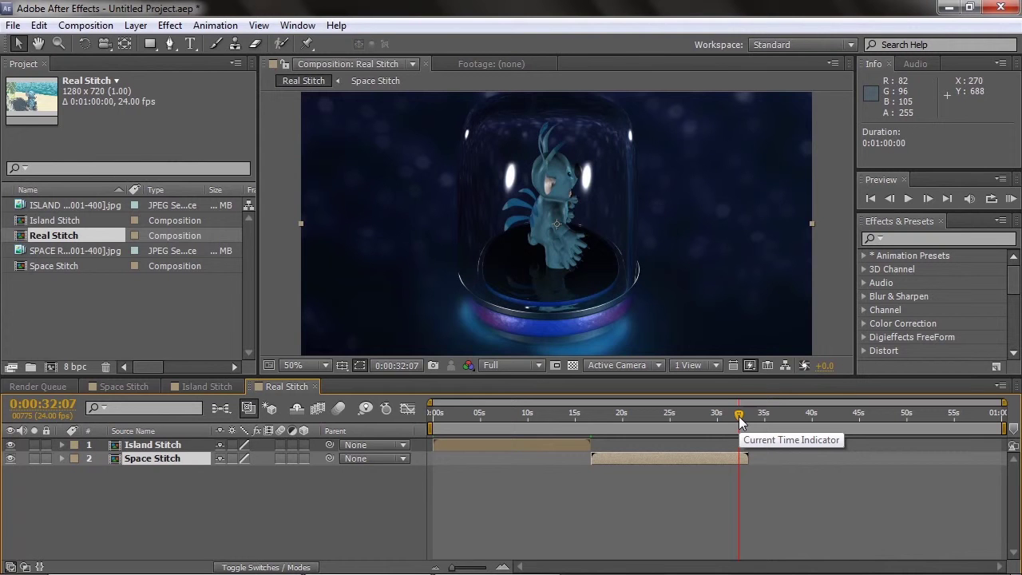
mouse_move(738, 416)
left_mouse_down()
mouse_move(757, 409)
mouse_move(748, 414)
left_mouse_up()
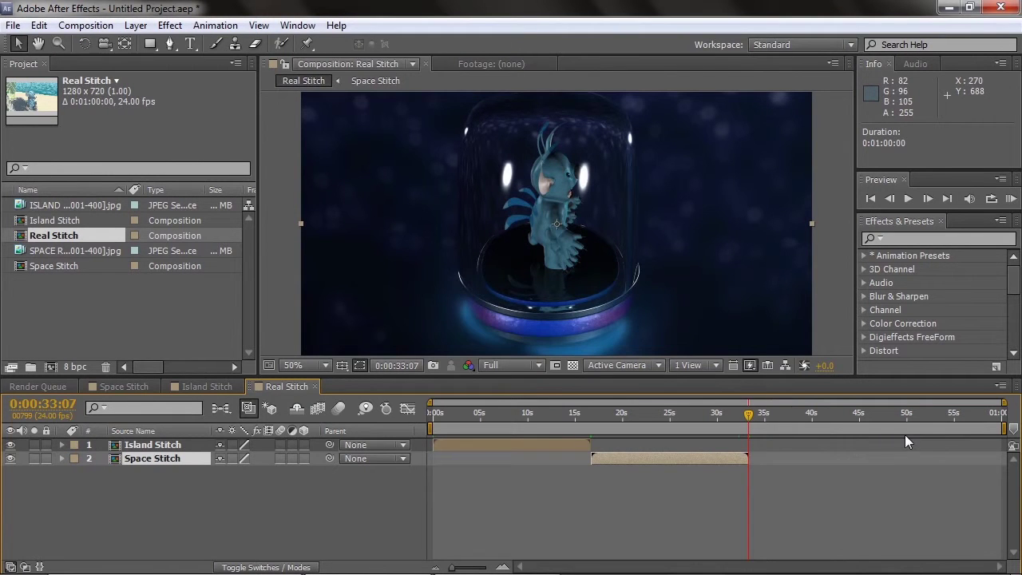
key("n")
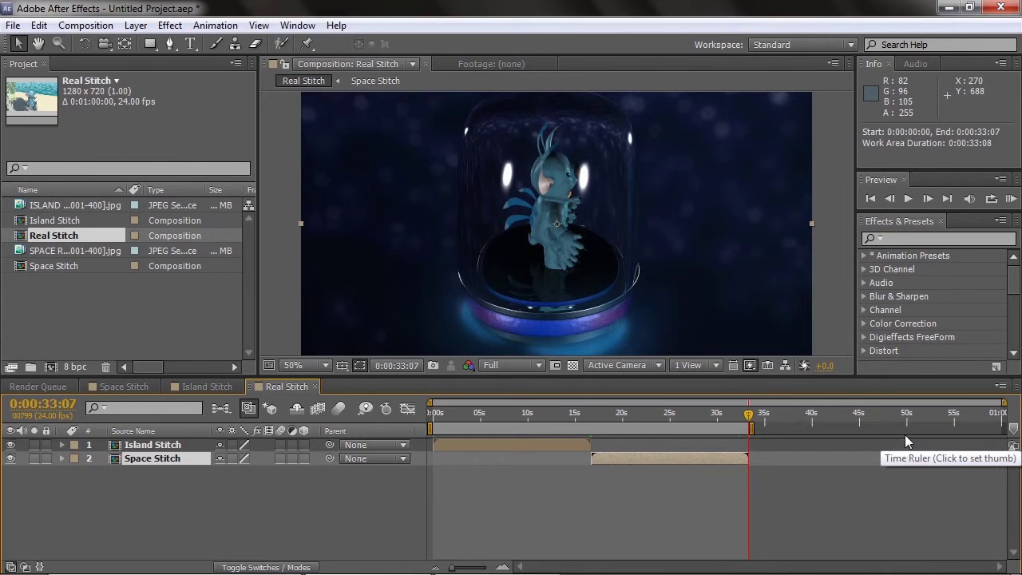
right_click(664, 432)
left_click(709, 475)
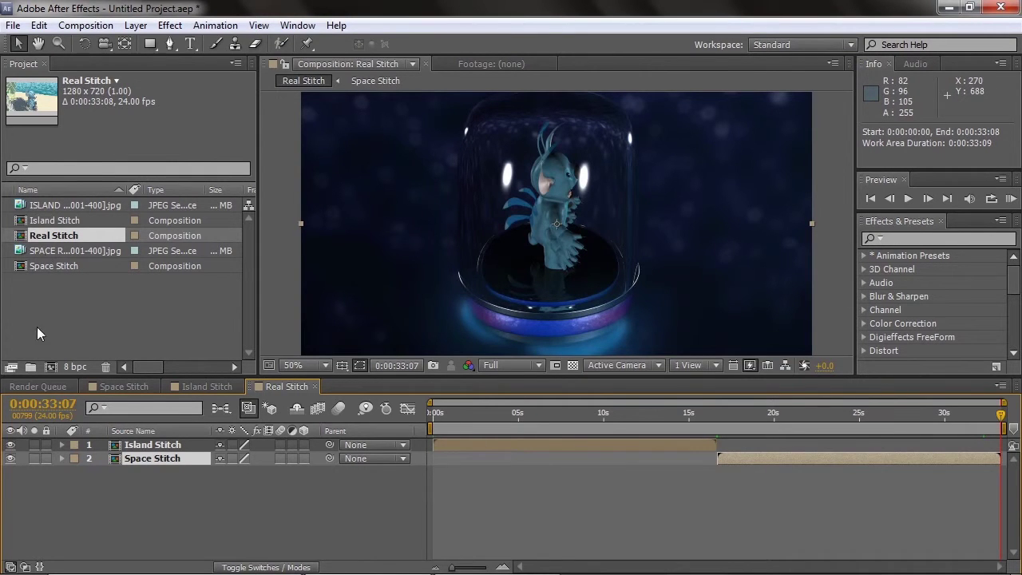
Add the Real Stitch composition to the render queue and set its render settings to use a frame rate of 24.
left_click(32, 385)
left_click_drag(39, 236, 121, 511)
left_click(137, 476)
left_click(602, 314)
left_click(653, 315)
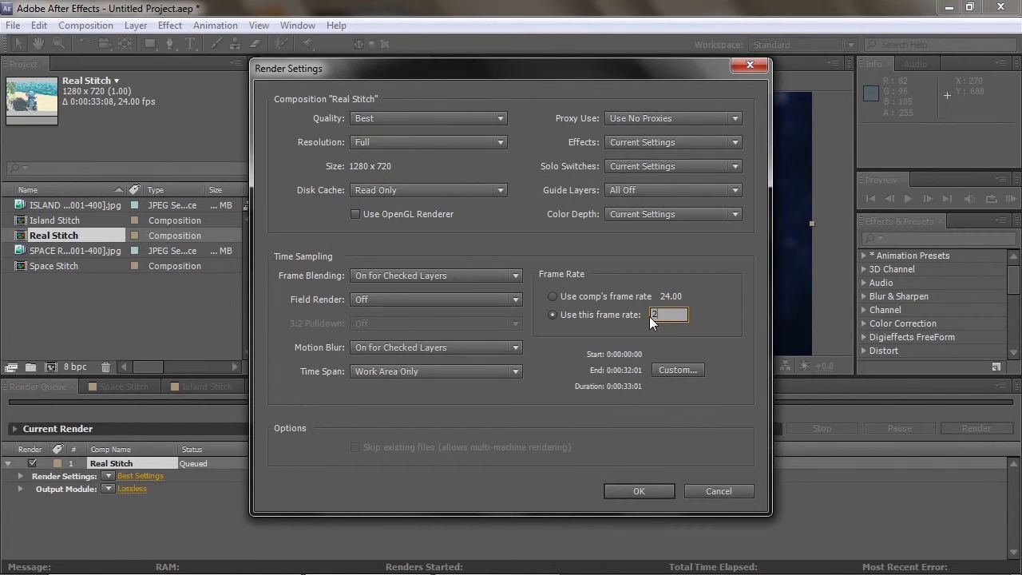
key("Return")
left_click(147, 474)
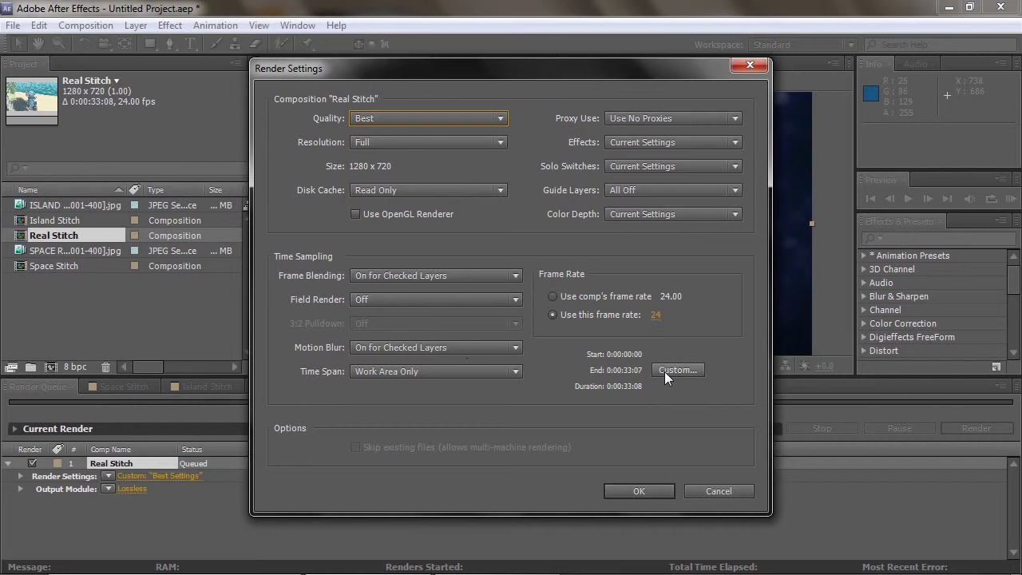
left_click(641, 490)
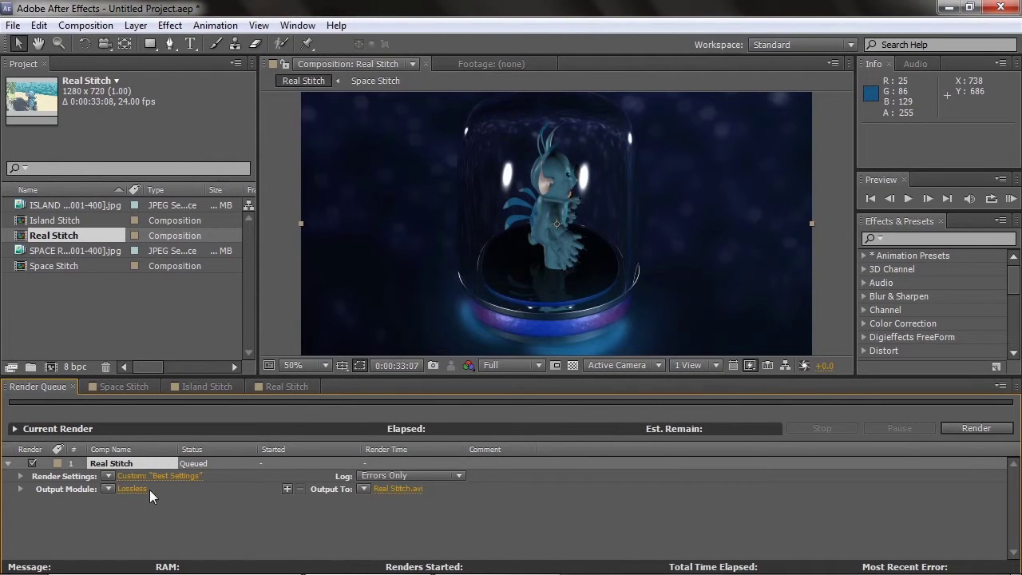
Set the output module's format to QuickTime with the Photo - JPEG video codec.
left_click(132, 489)
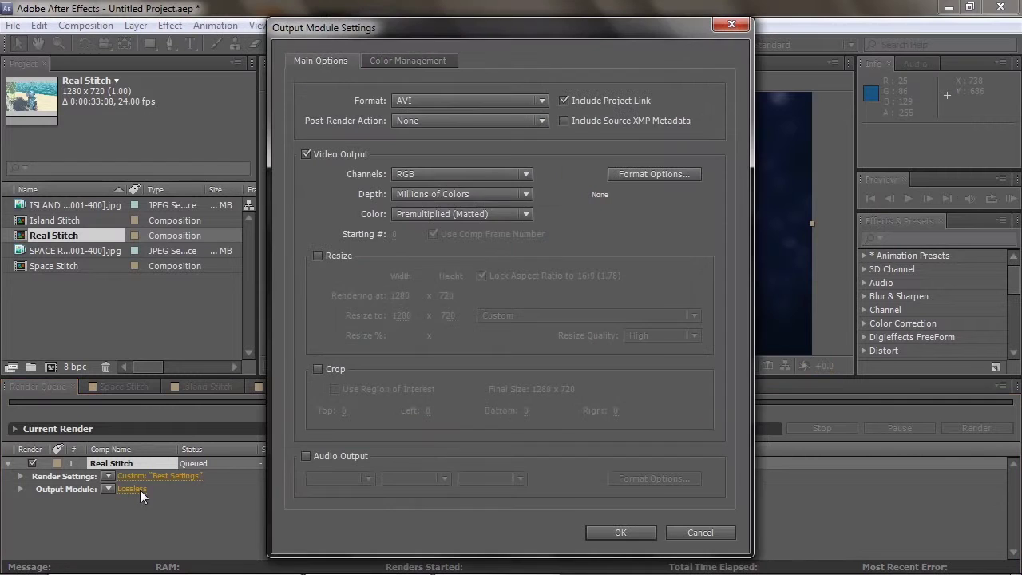
left_click(491, 100)
left_click(459, 435)
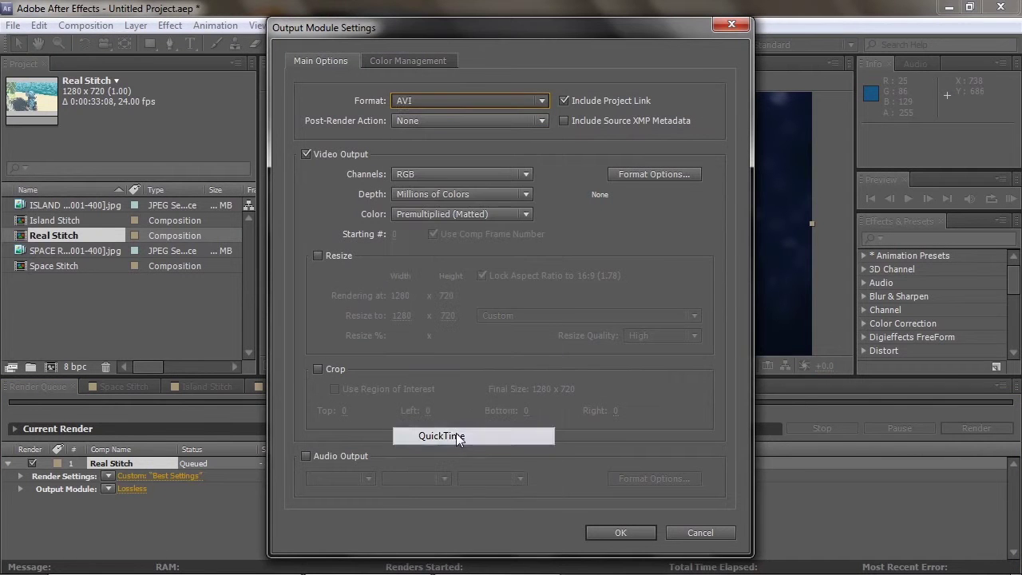
left_click(625, 174)
left_click(611, 120)
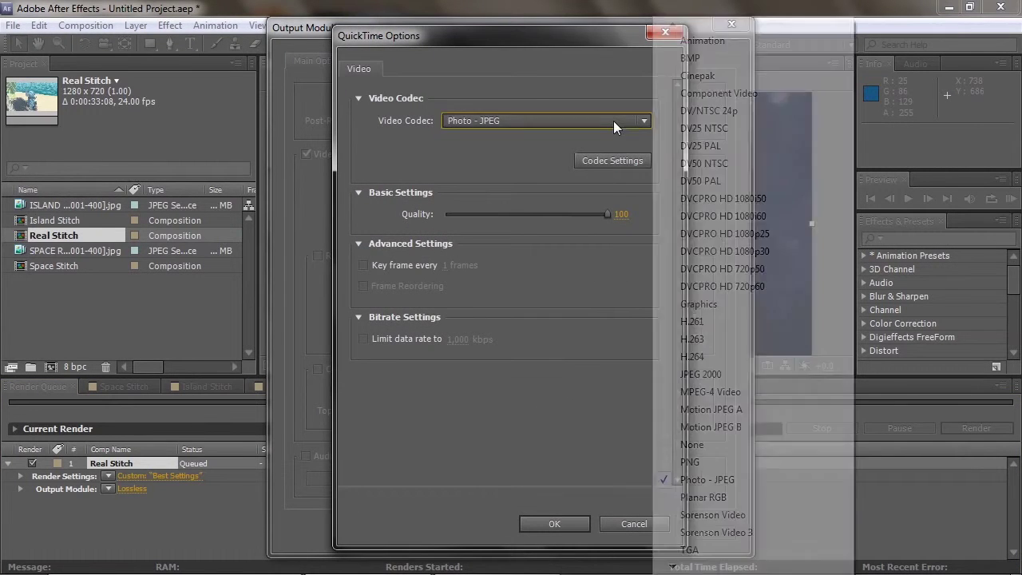
left_click(611, 122)
left_click(629, 121)
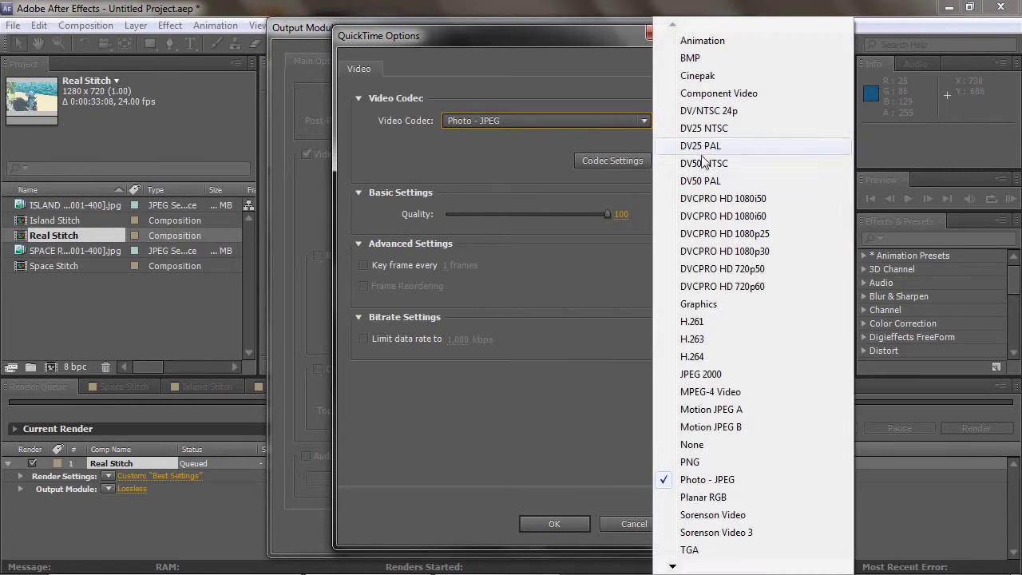
left_click(696, 480)
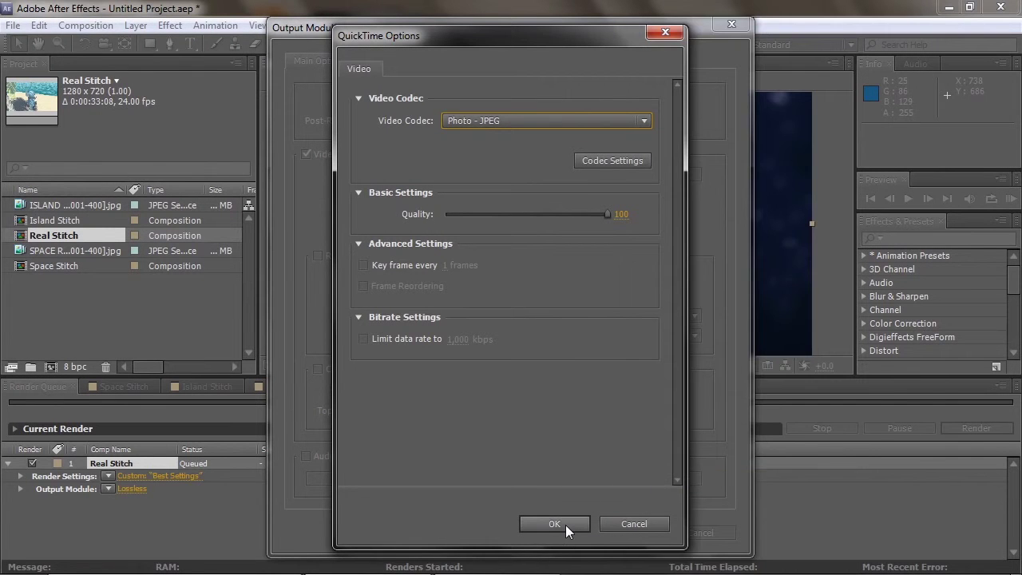
left_click(565, 525)
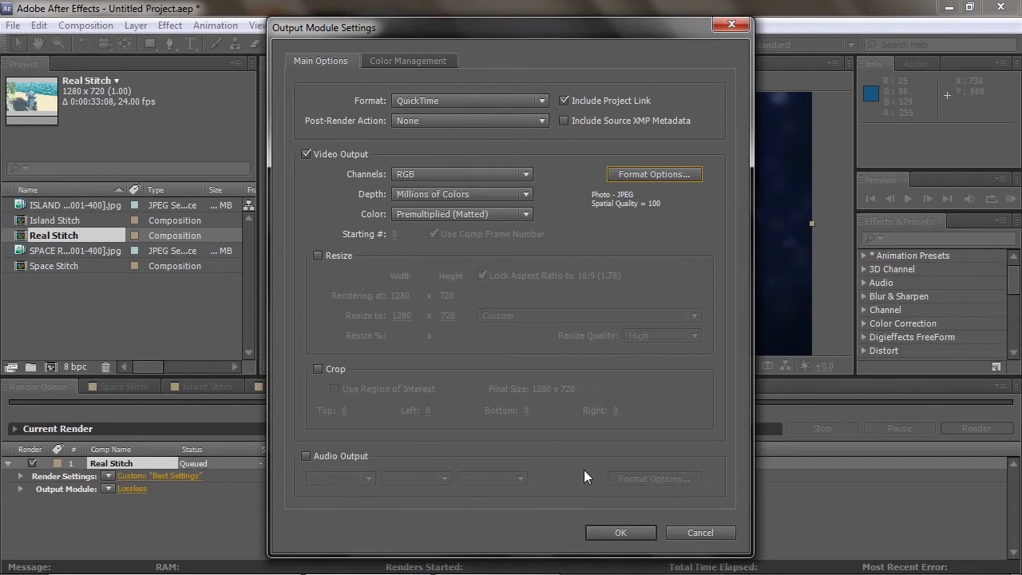
Switch the audio output on and off again, and discard the output module changes.
left_click(305, 456)
left_click(305, 456)
left_click(700, 533)
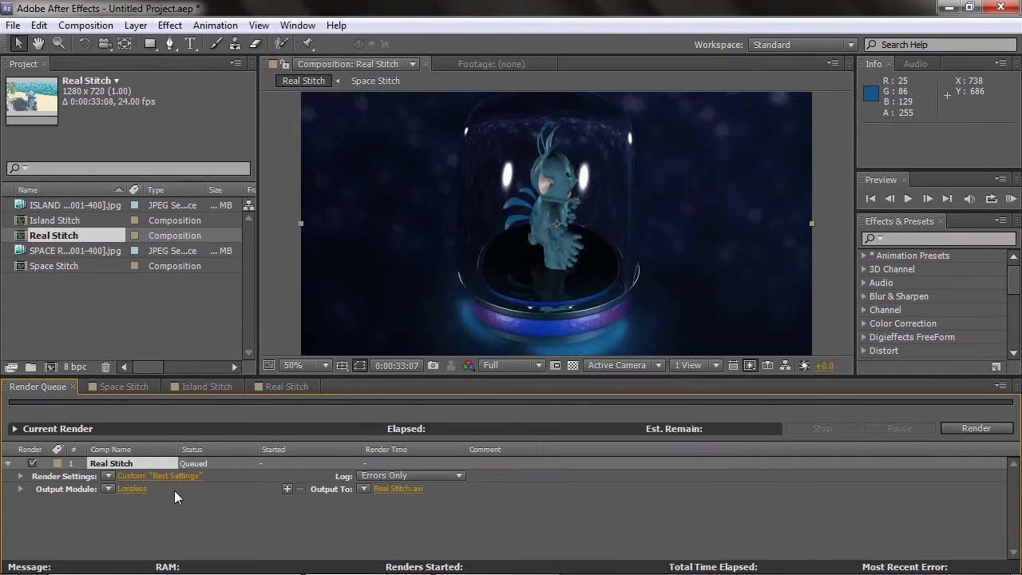
Browse to the Stitch Vid folder for the Real Stitch output movie and cancel without saving a new destination.
left_click(391, 489)
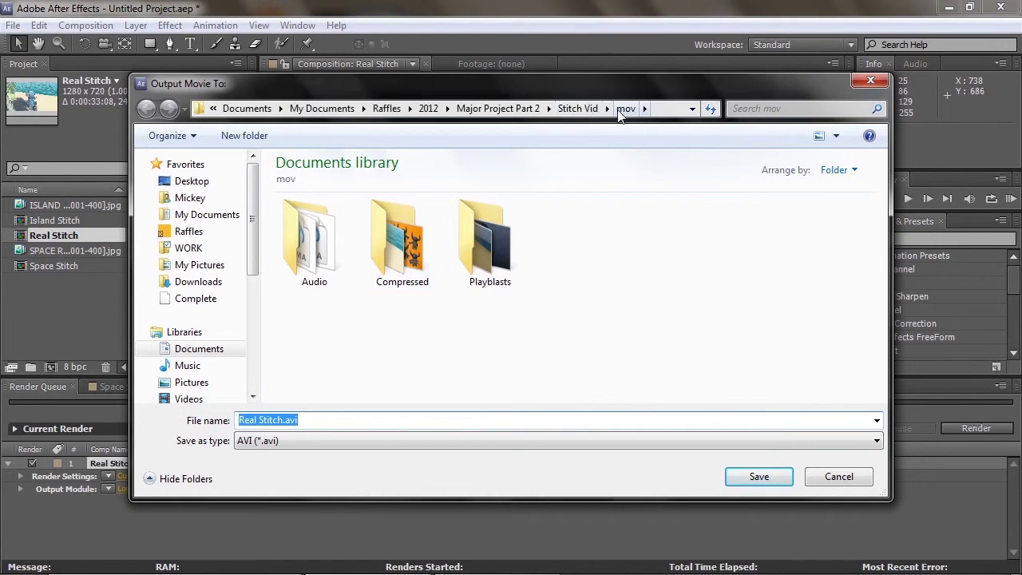
left_click(578, 108)
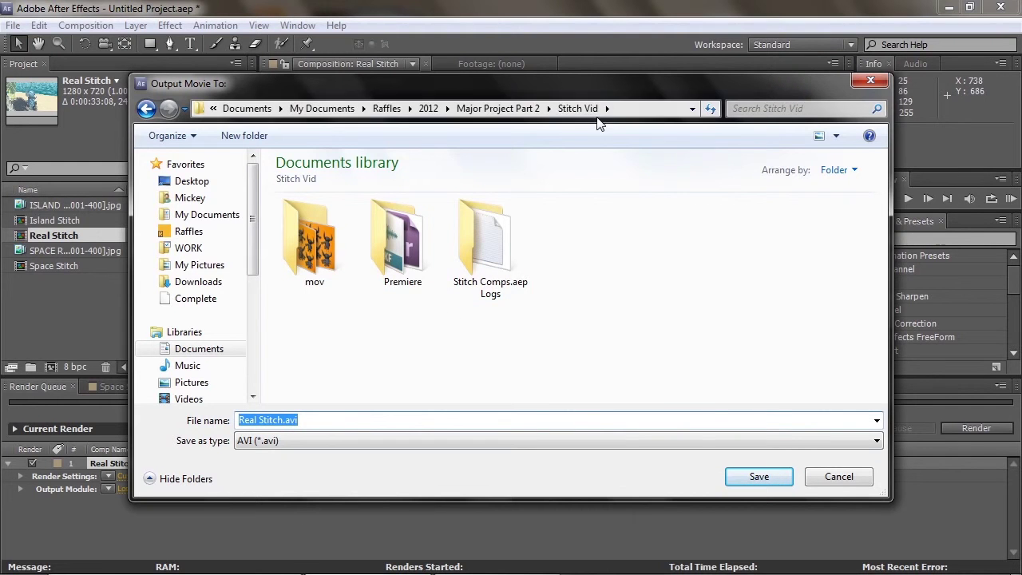
left_click(836, 478)
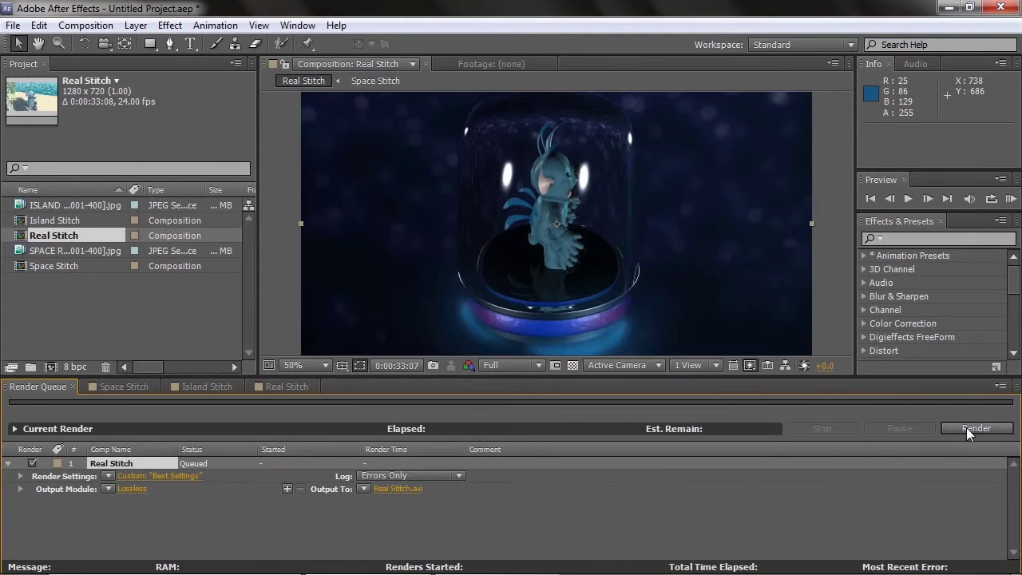